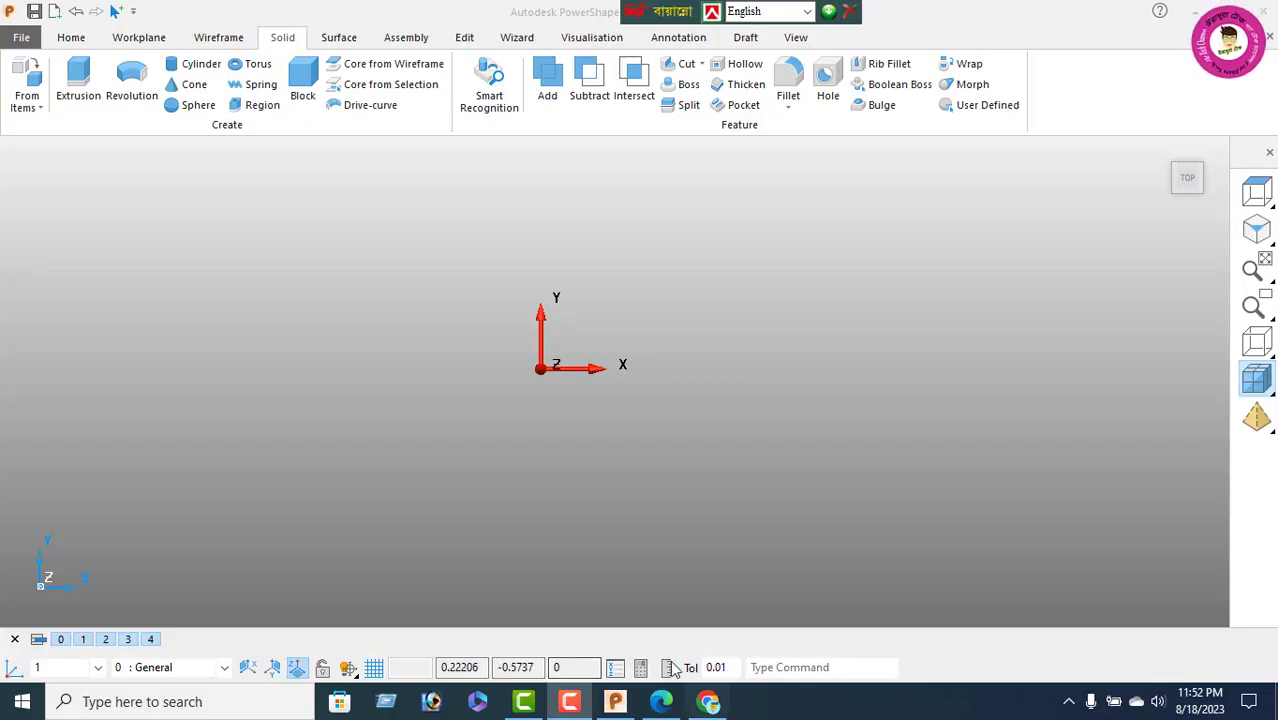
# Study the Exercise-12 connecting-rod drawing on page 17 of the exercises PDF, then return to PowerShape
pyautogui.click(655, 703)
pyautogui.scroll(3, 665, 400)
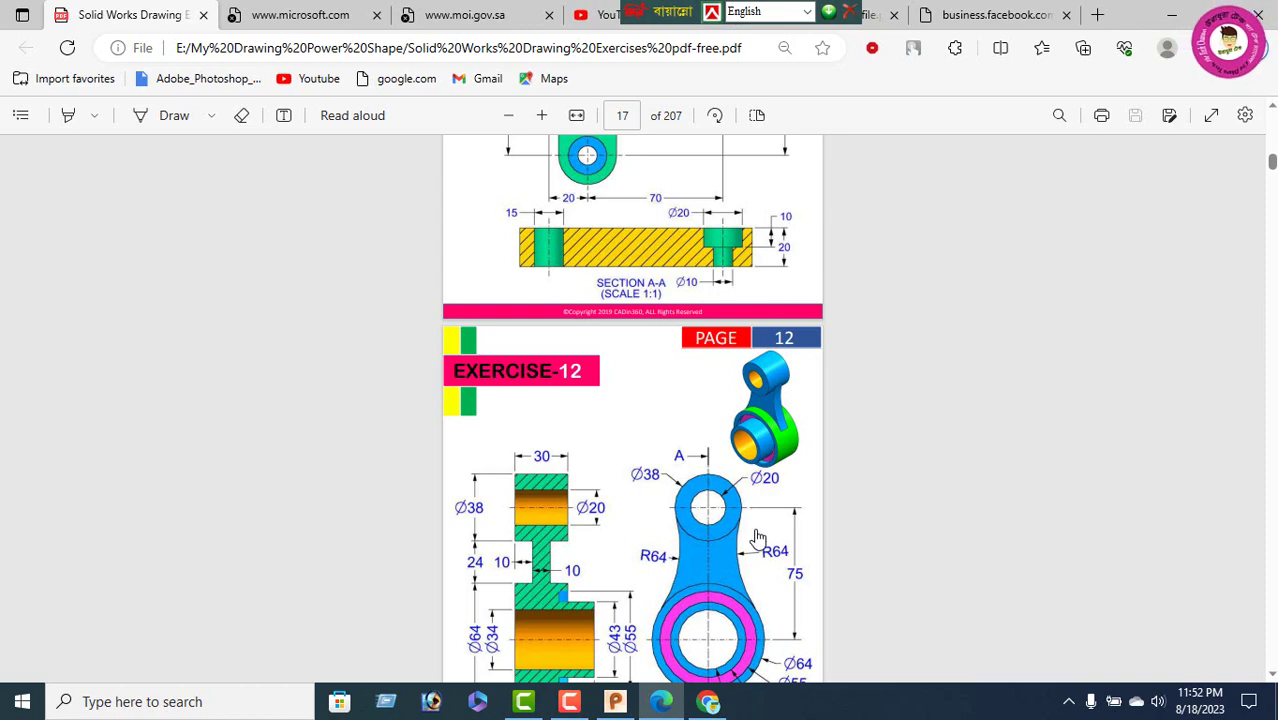
pyautogui.scroll(-3, 758, 538)
pyautogui.scroll(-3, 740, 537)
pyautogui.scroll(3, 700, 530)
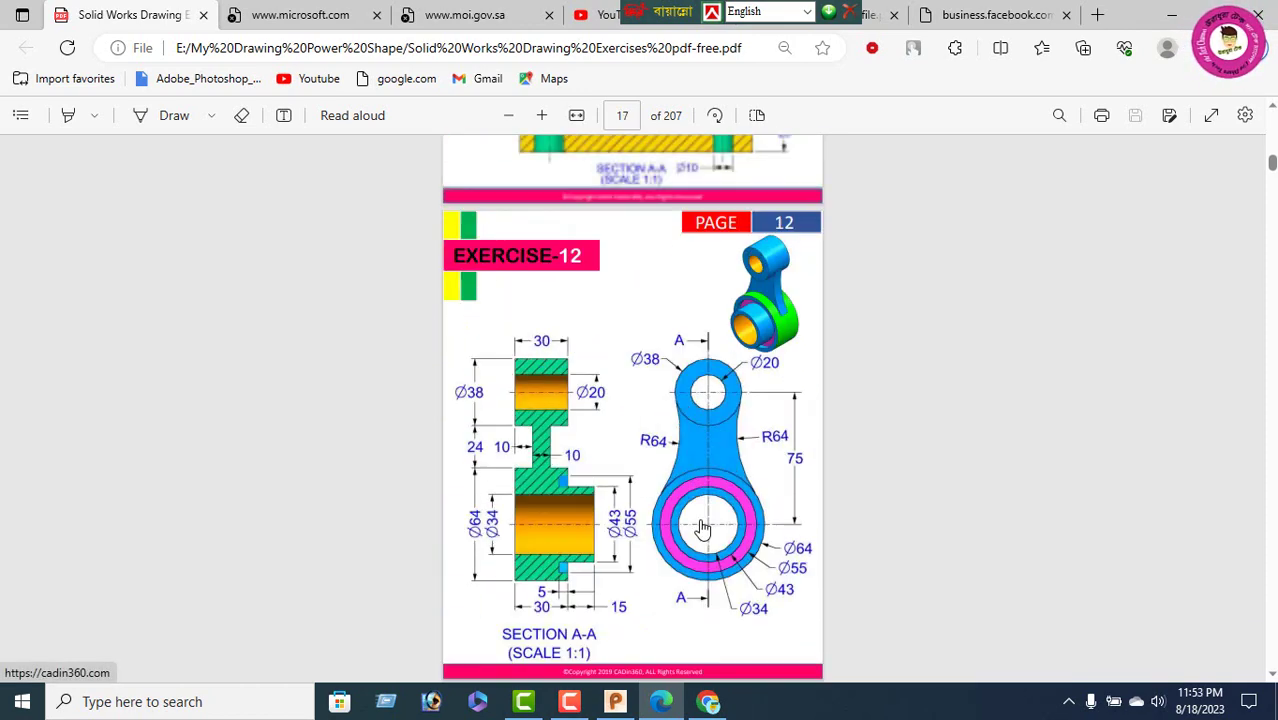
pyautogui.scroll(-1, 693, 522)
pyautogui.scroll(-1, 650, 520)
pyautogui.scroll(-2, 565, 518)
pyautogui.scroll(-3, 565, 518)
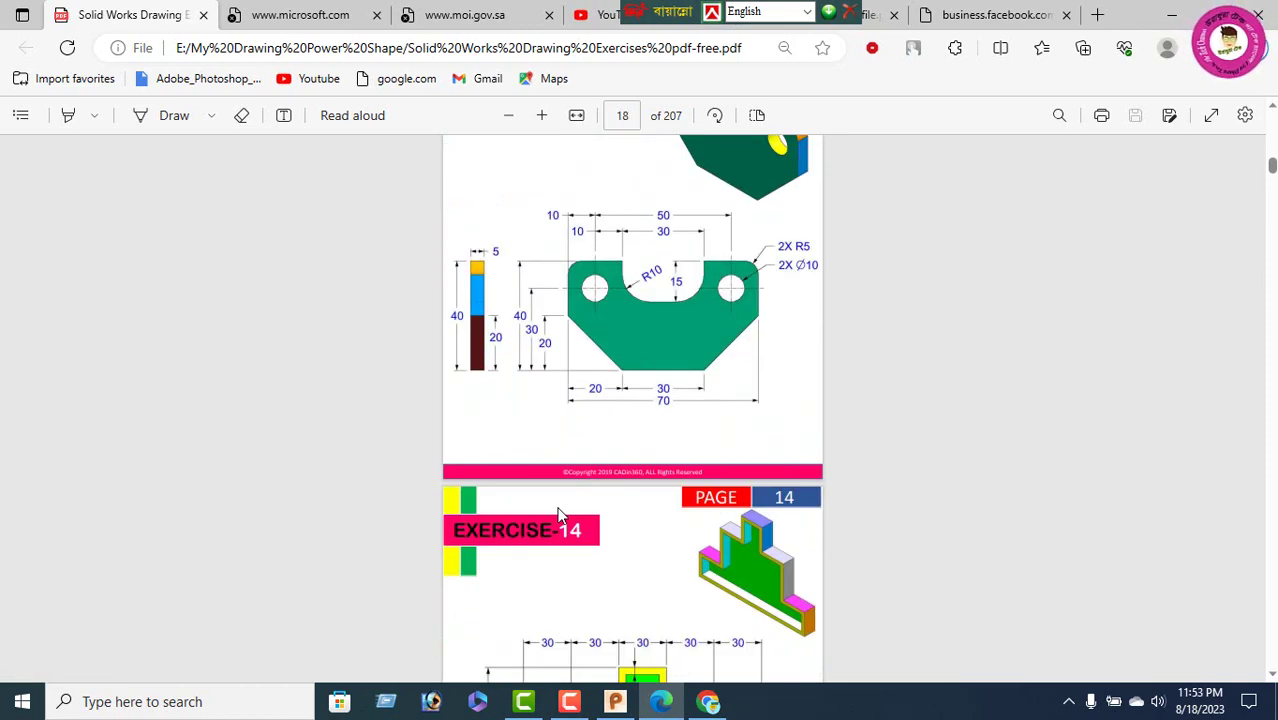
pyautogui.scroll(-3, 561, 511)
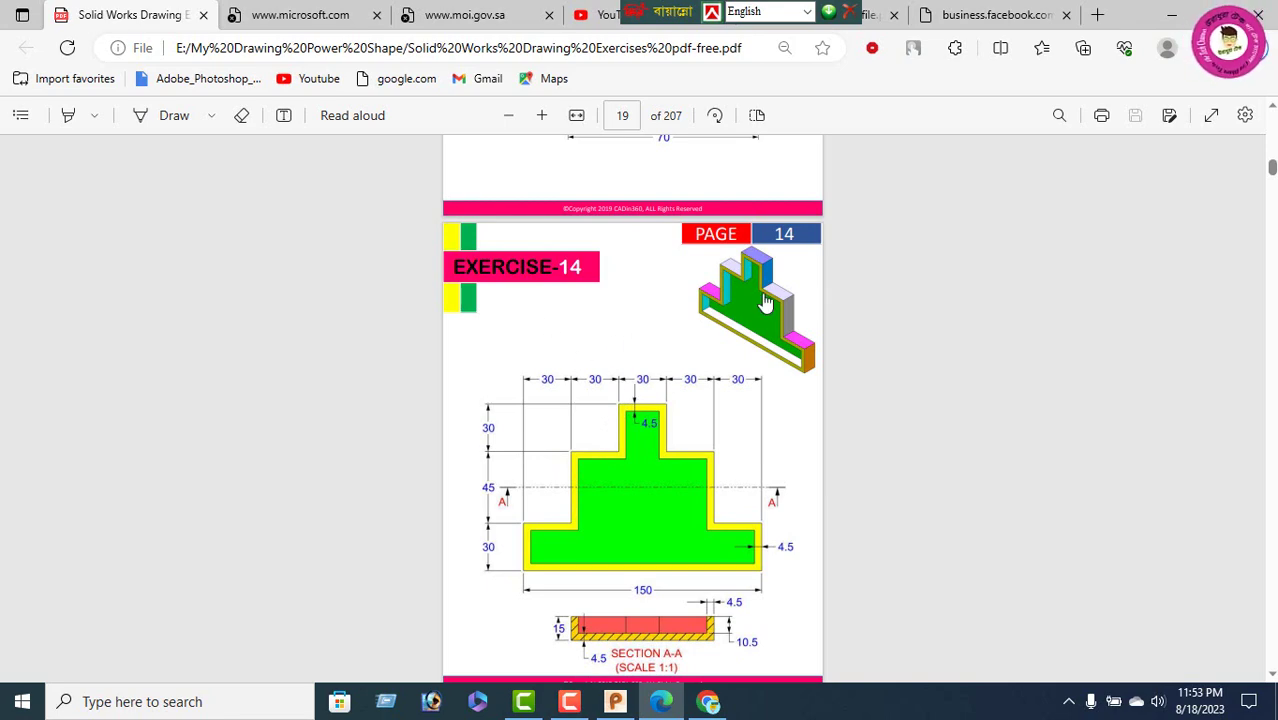
pyautogui.scroll(-3, 720, 350)
pyautogui.scroll(1, 618, 327)
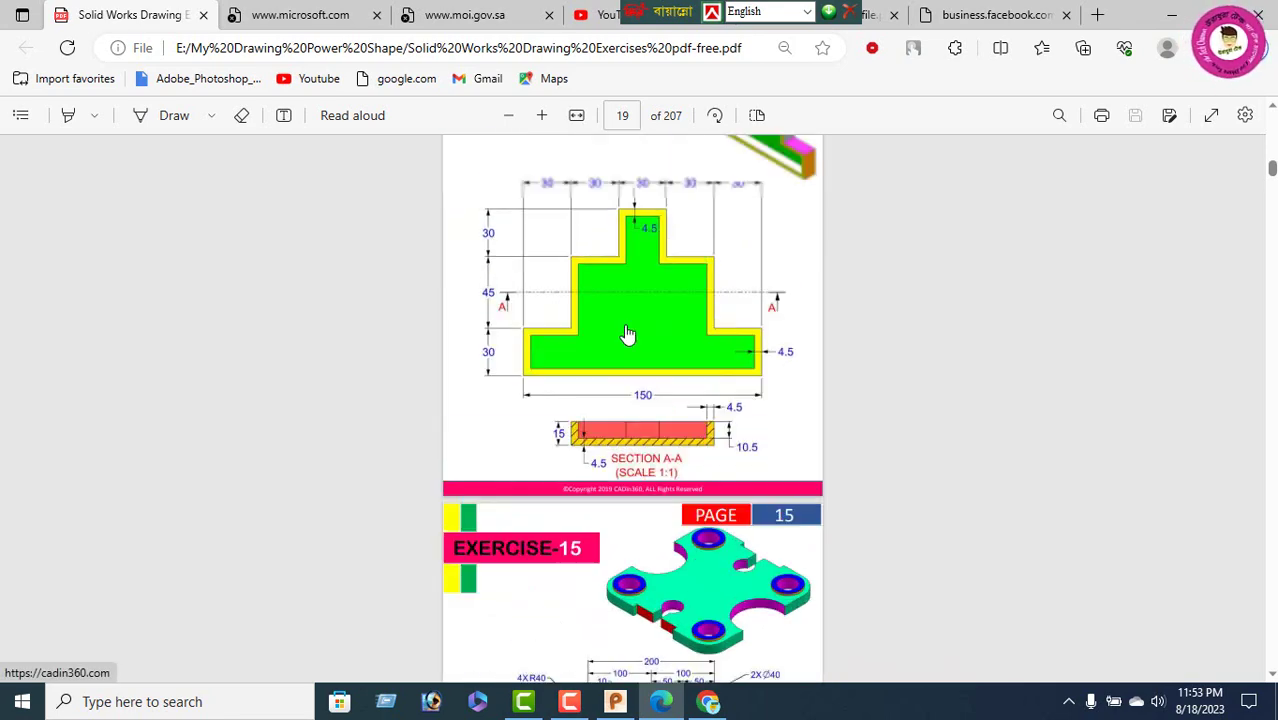
pyautogui.scroll(2, 628, 335)
pyautogui.scroll(3, 627, 328)
pyautogui.scroll(2, 625, 330)
pyautogui.scroll(2, 627, 335)
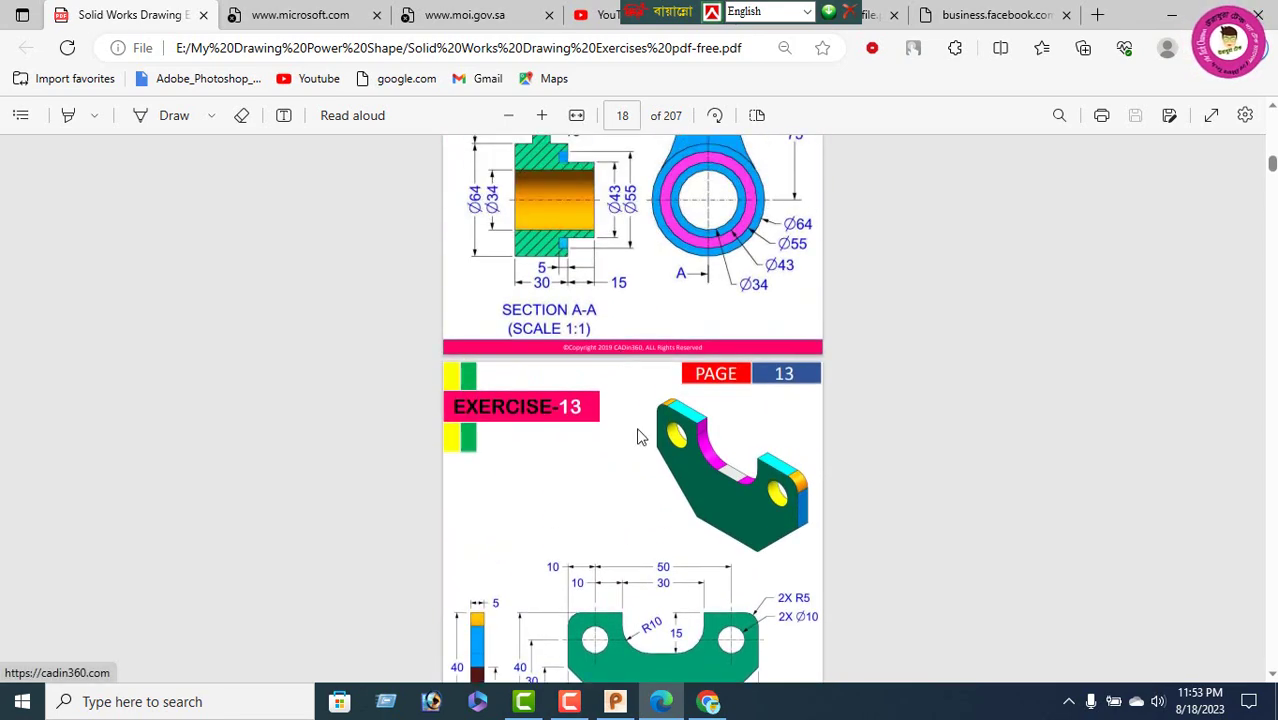
pyautogui.scroll(2, 690, 455)
pyautogui.scroll(3, 663, 443)
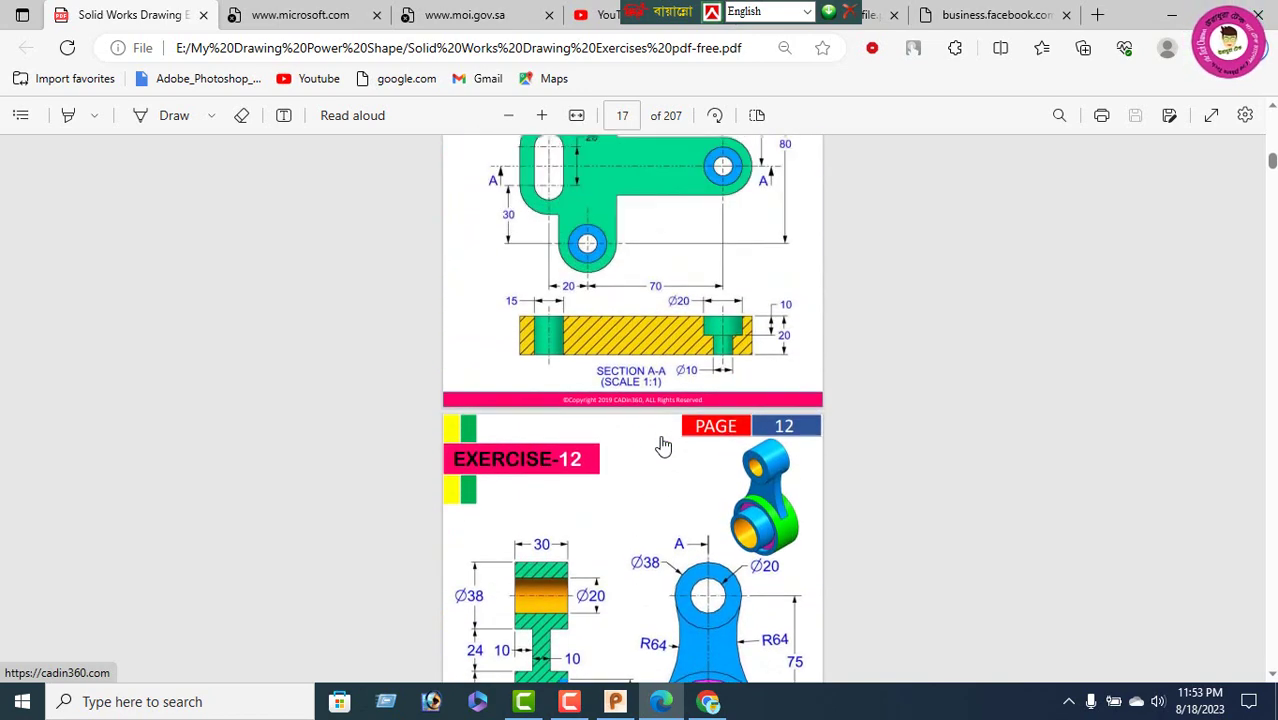
pyautogui.scroll(3, 663, 445)
pyautogui.scroll(4, 602, 283)
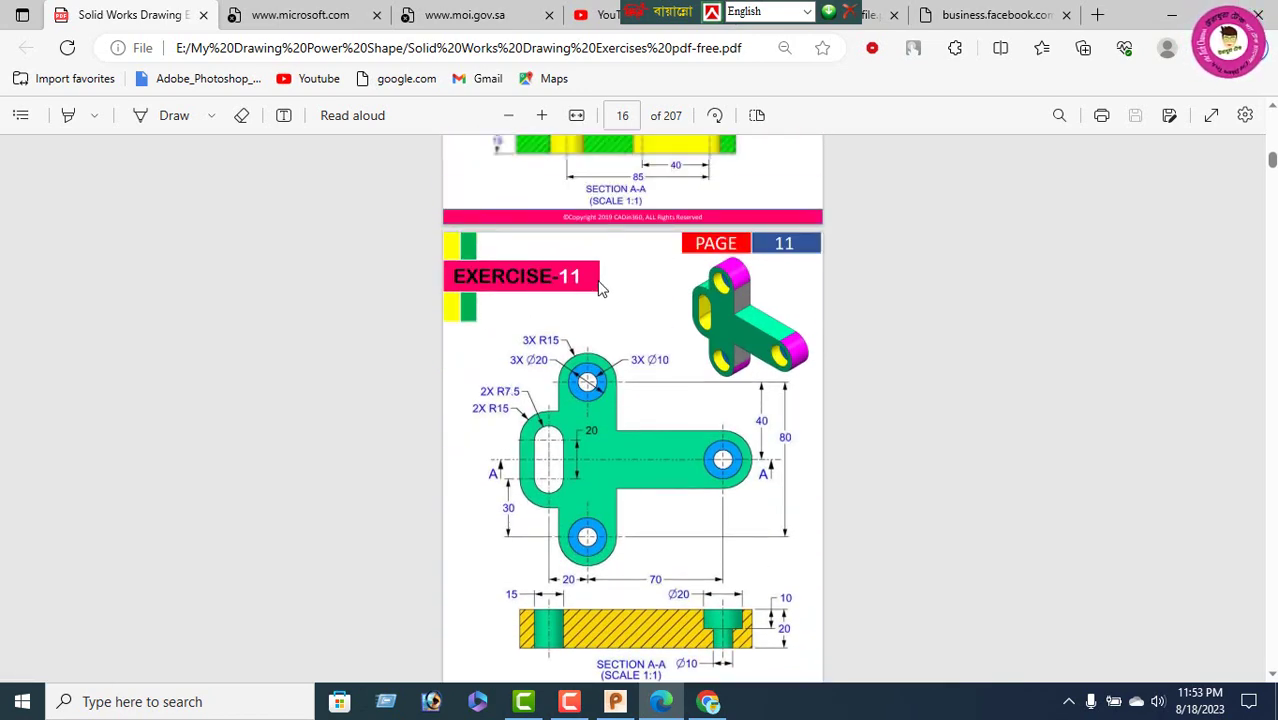
pyautogui.scroll(3, 598, 293)
pyautogui.scroll(3, 597, 301)
pyautogui.scroll(3, 597, 310)
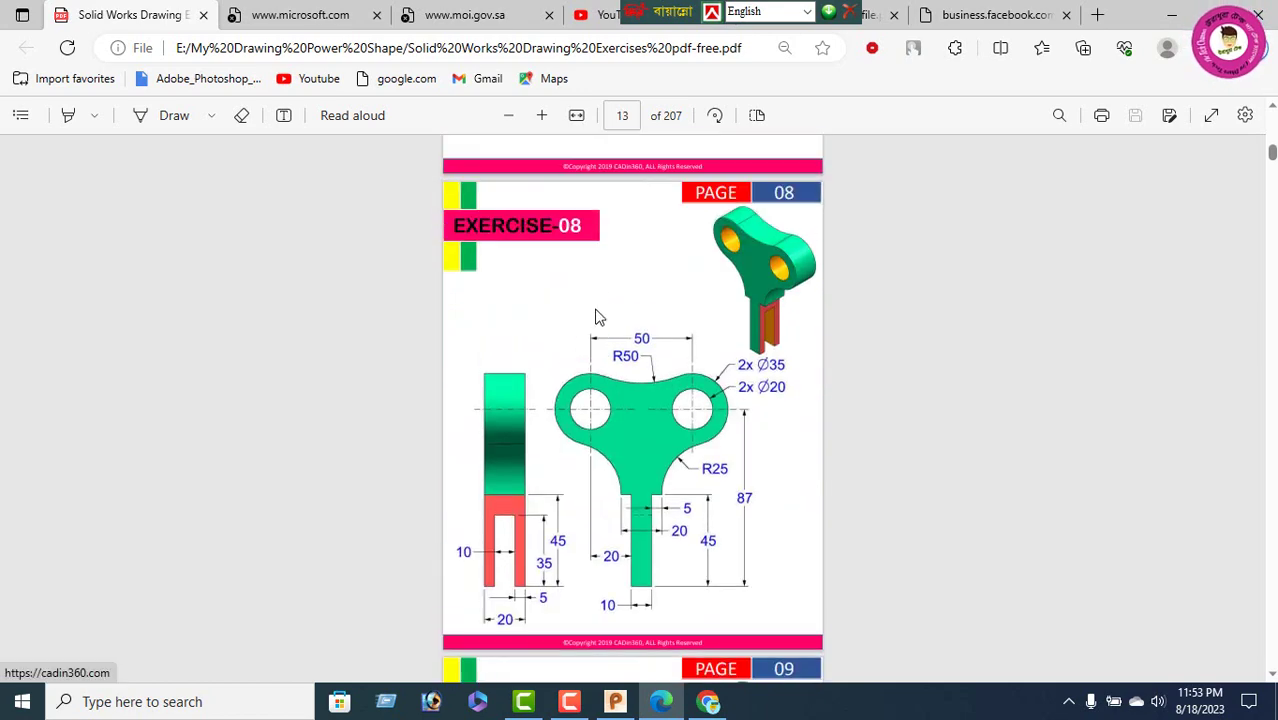
pyautogui.scroll(-5, 642, 371)
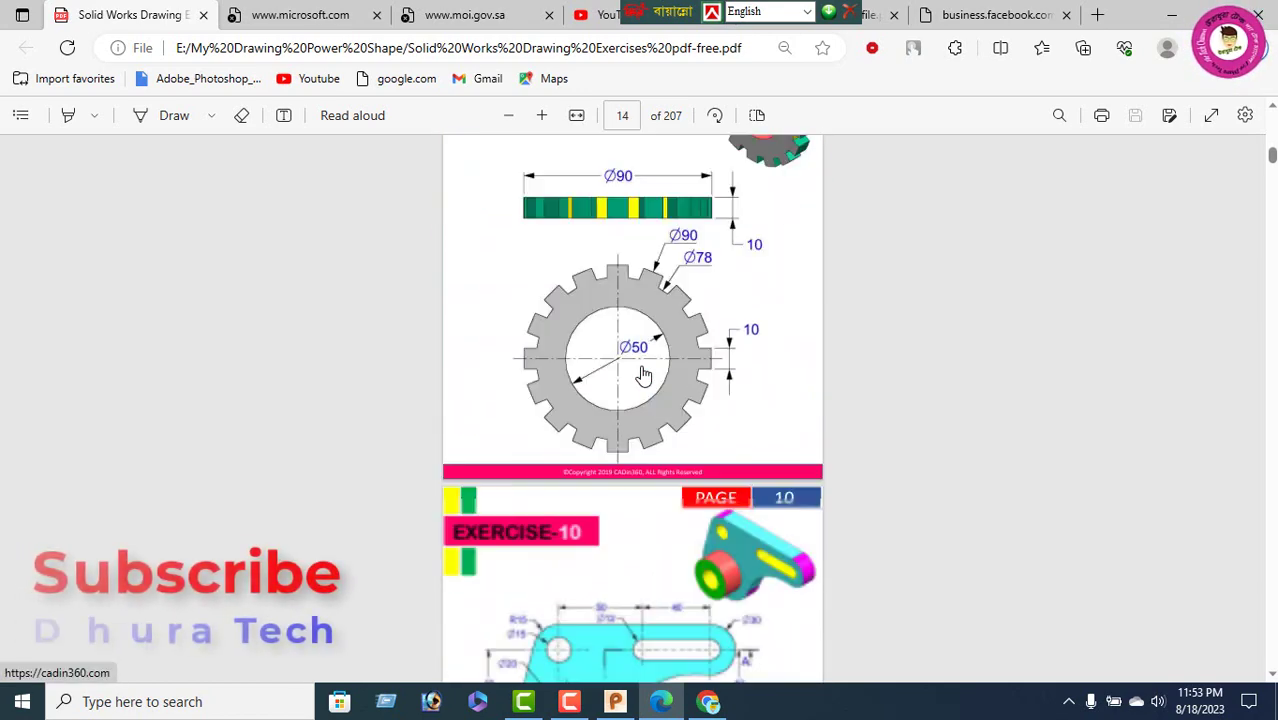
pyautogui.scroll(-5, 644, 372)
pyautogui.scroll(-3, 632, 440)
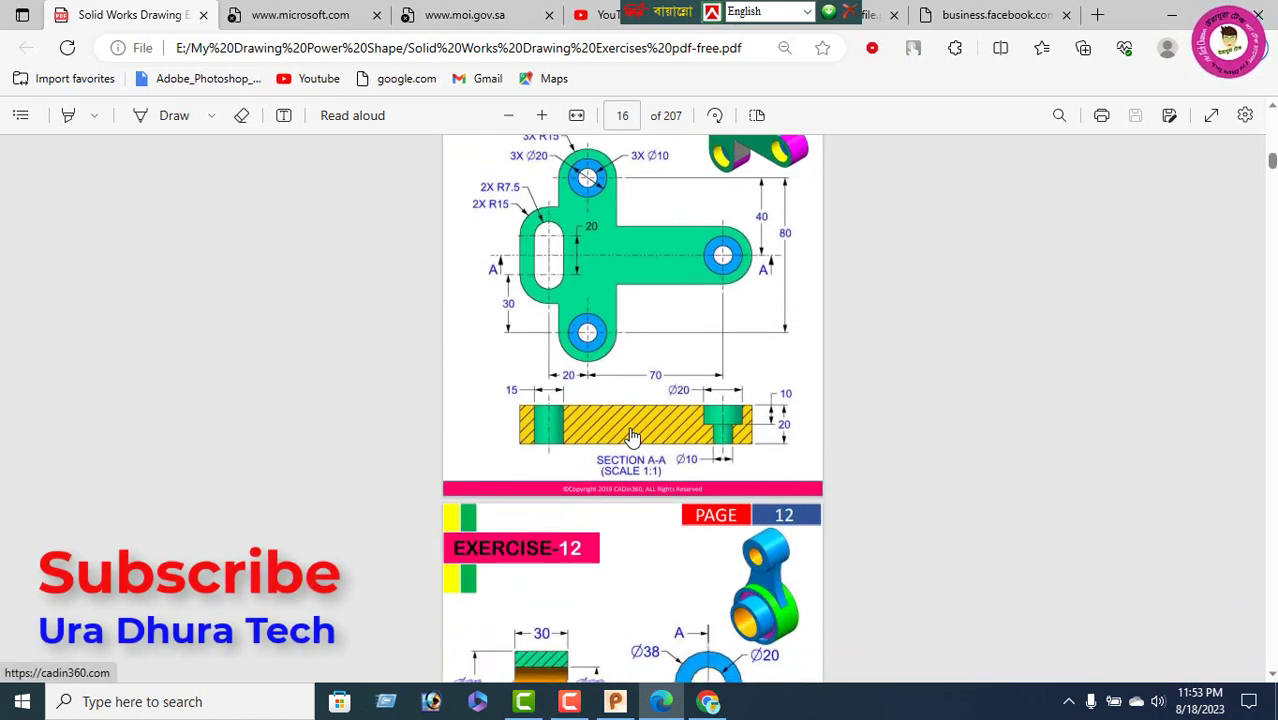
pyautogui.scroll(-3, 630, 450)
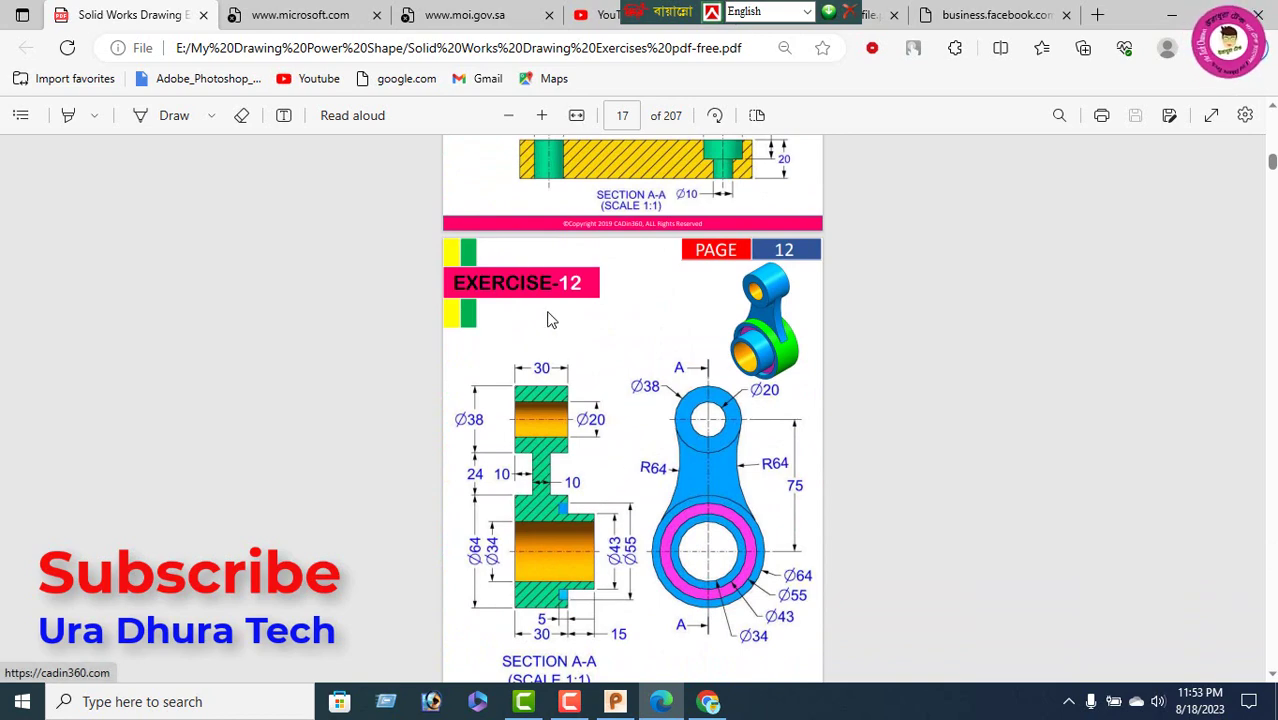
pyautogui.scroll(-1, 583, 467)
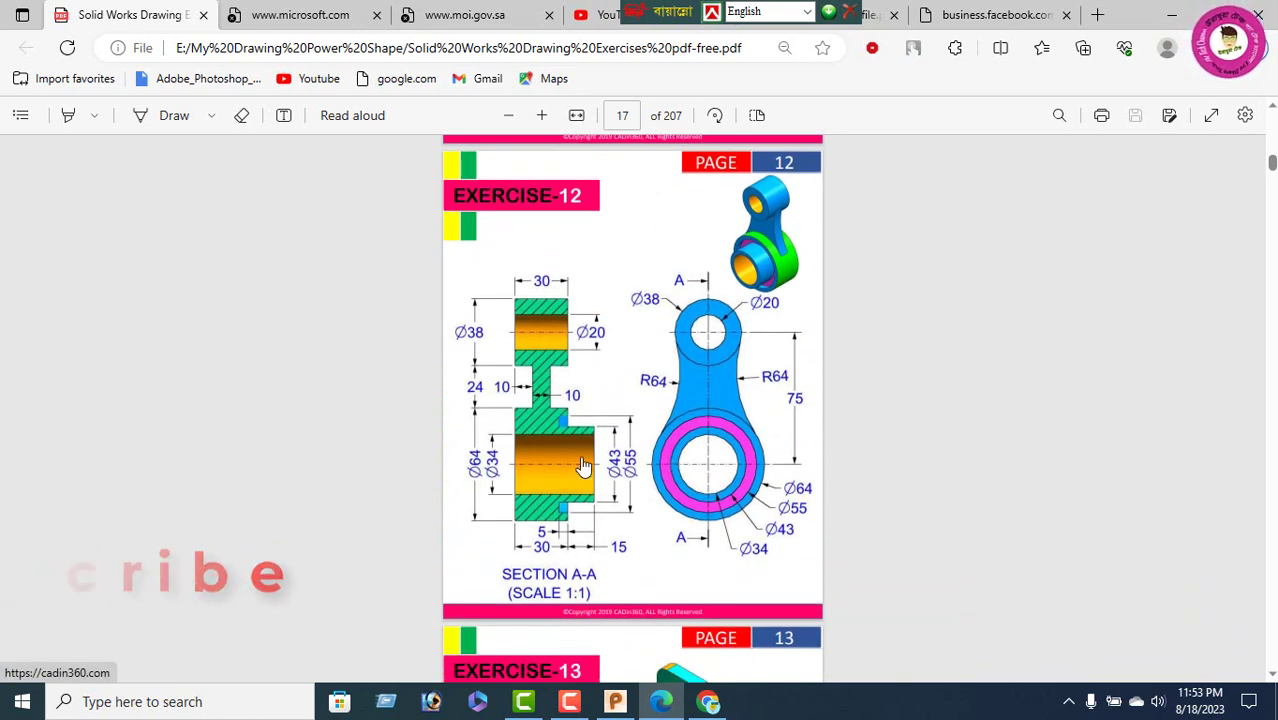
pyautogui.scroll(3, 698, 430)
pyautogui.scroll(1, 690, 442)
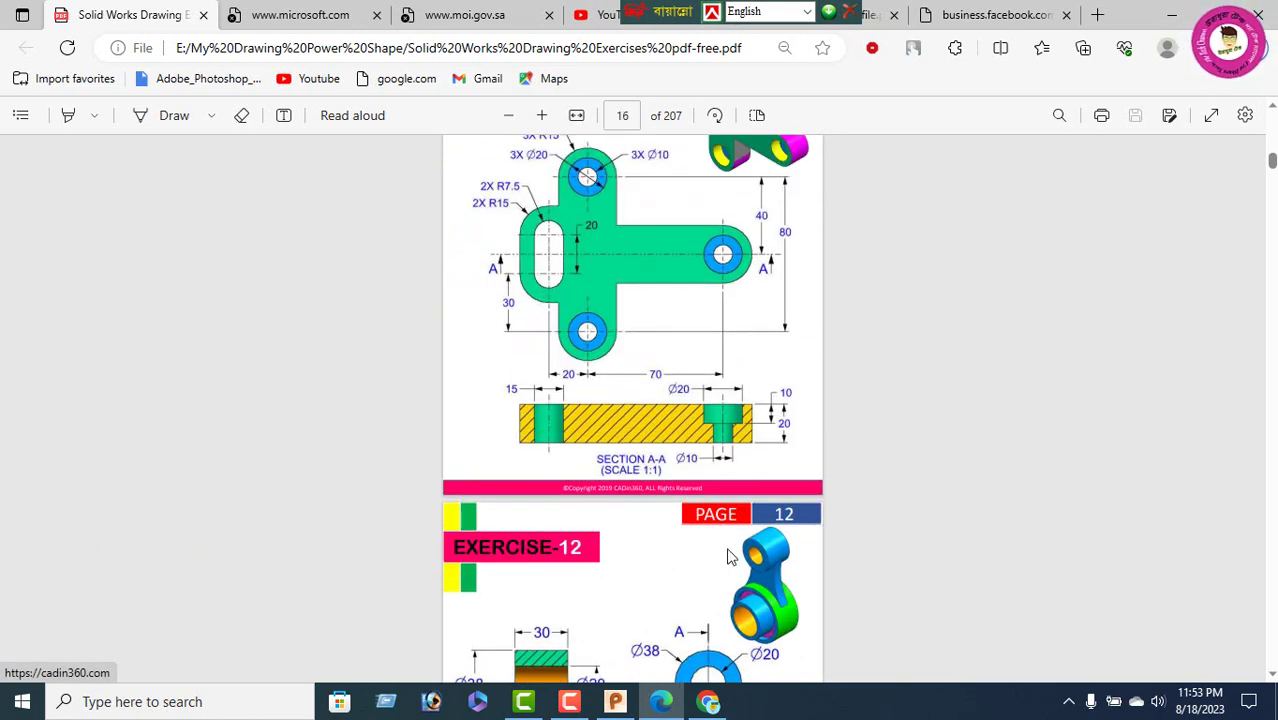
pyautogui.scroll(-1, 768, 594)
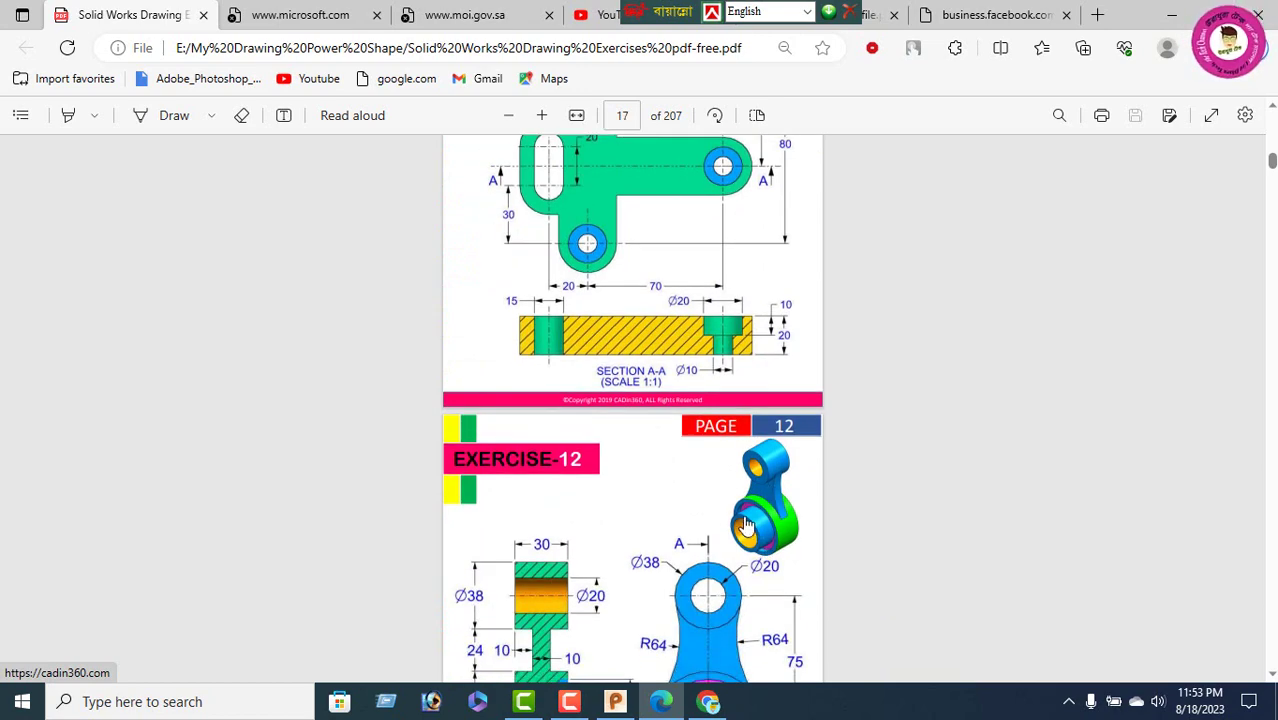
pyautogui.scroll(-1, 745, 527)
pyautogui.scroll(-2, 760, 460)
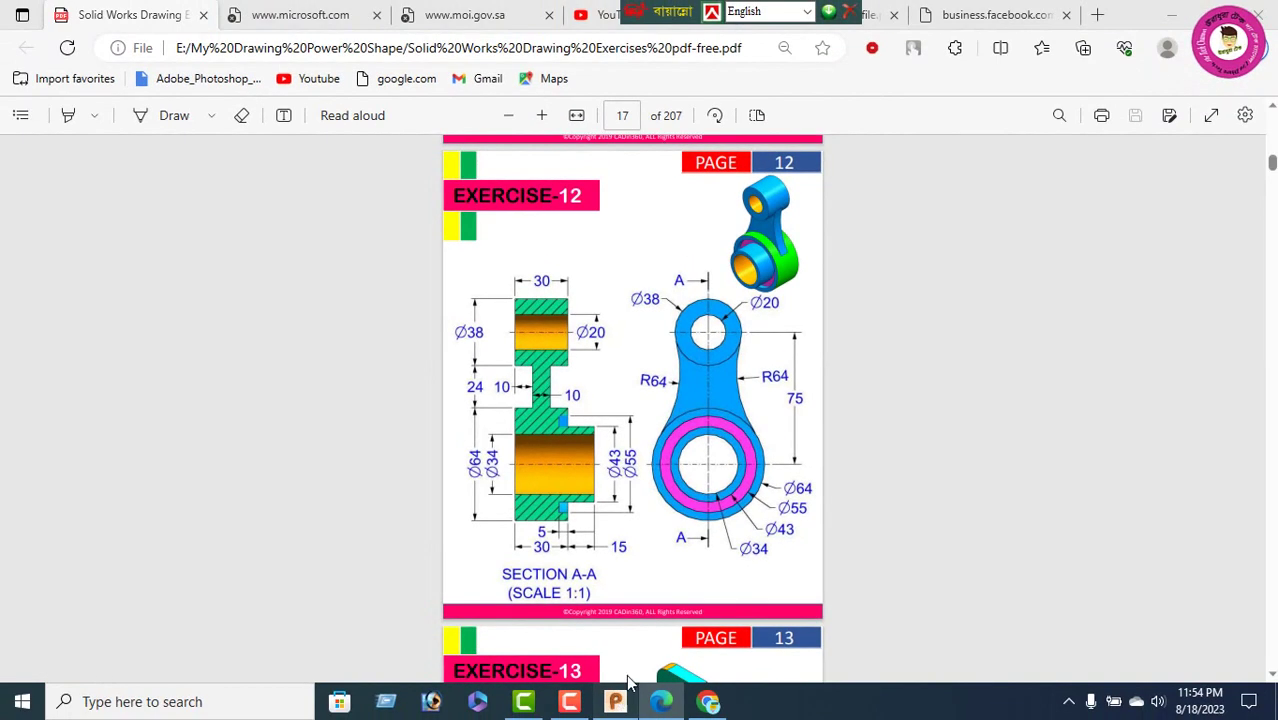
pyautogui.click(616, 700)
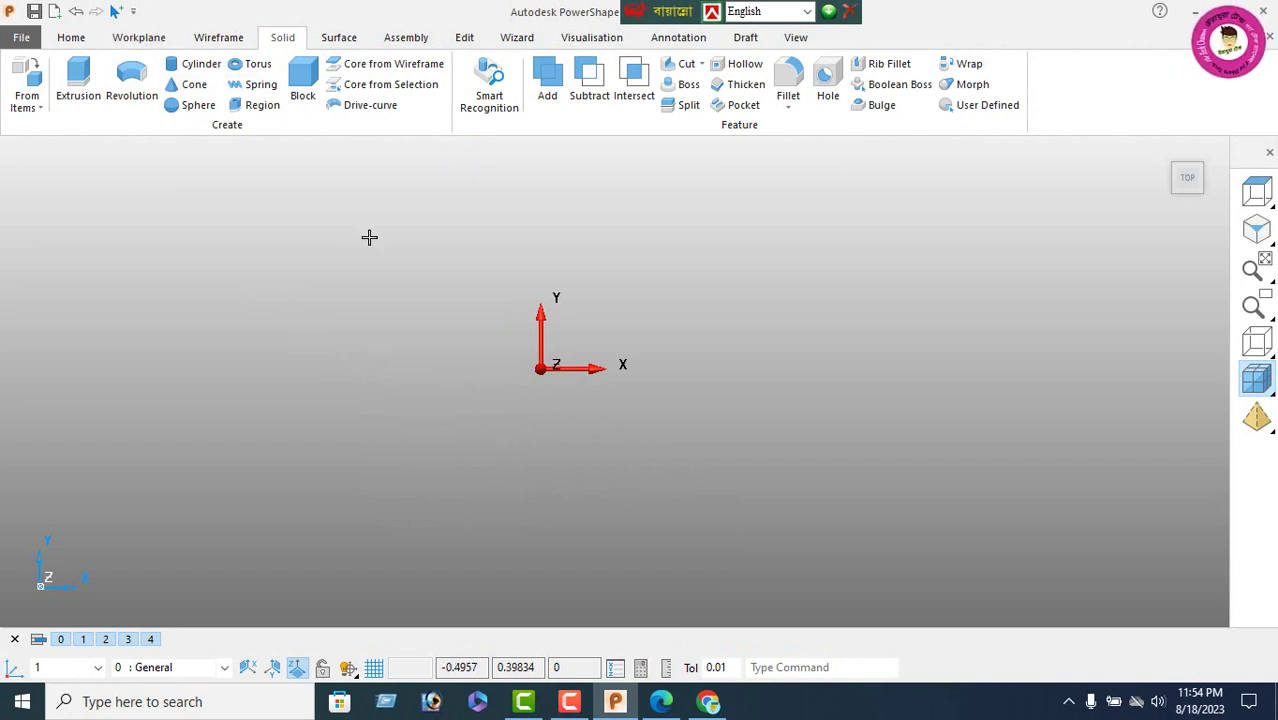
# Place a circle at the origin and set it to diameter 64 in the Arc dialog
pyautogui.click(221, 38)
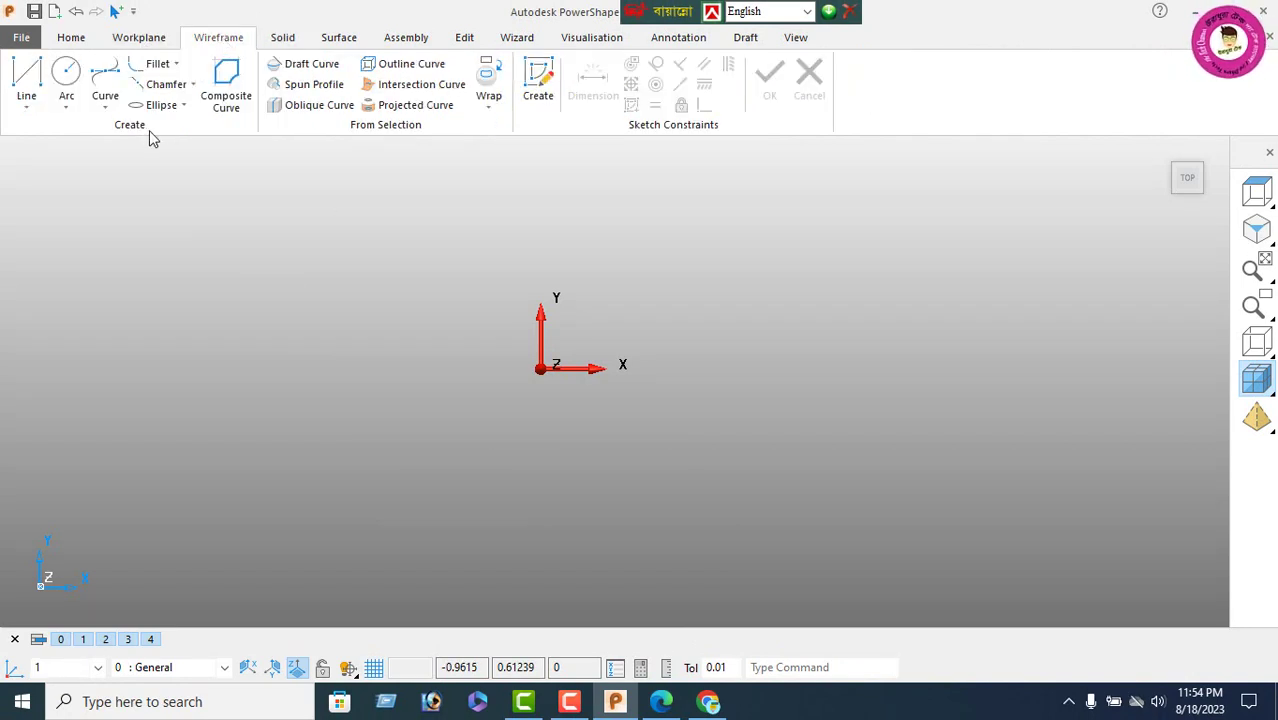
pyautogui.click(66, 72)
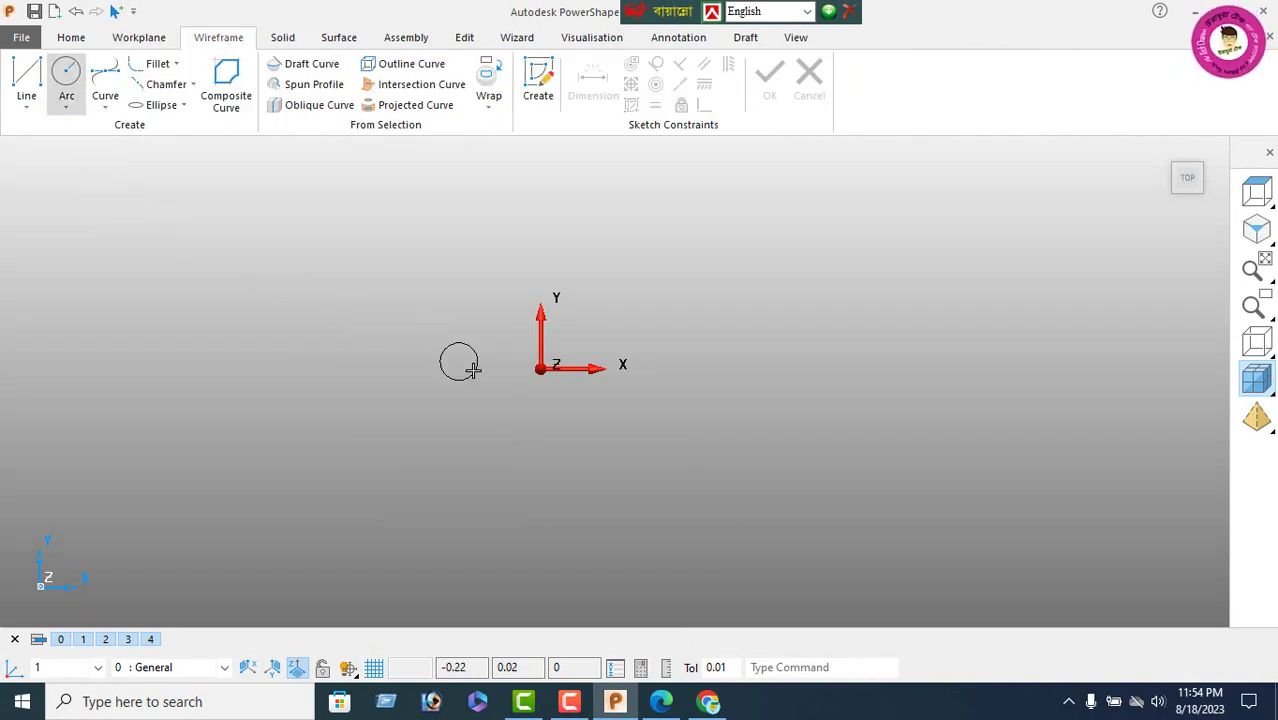
pyautogui.rightClick(285, 271)
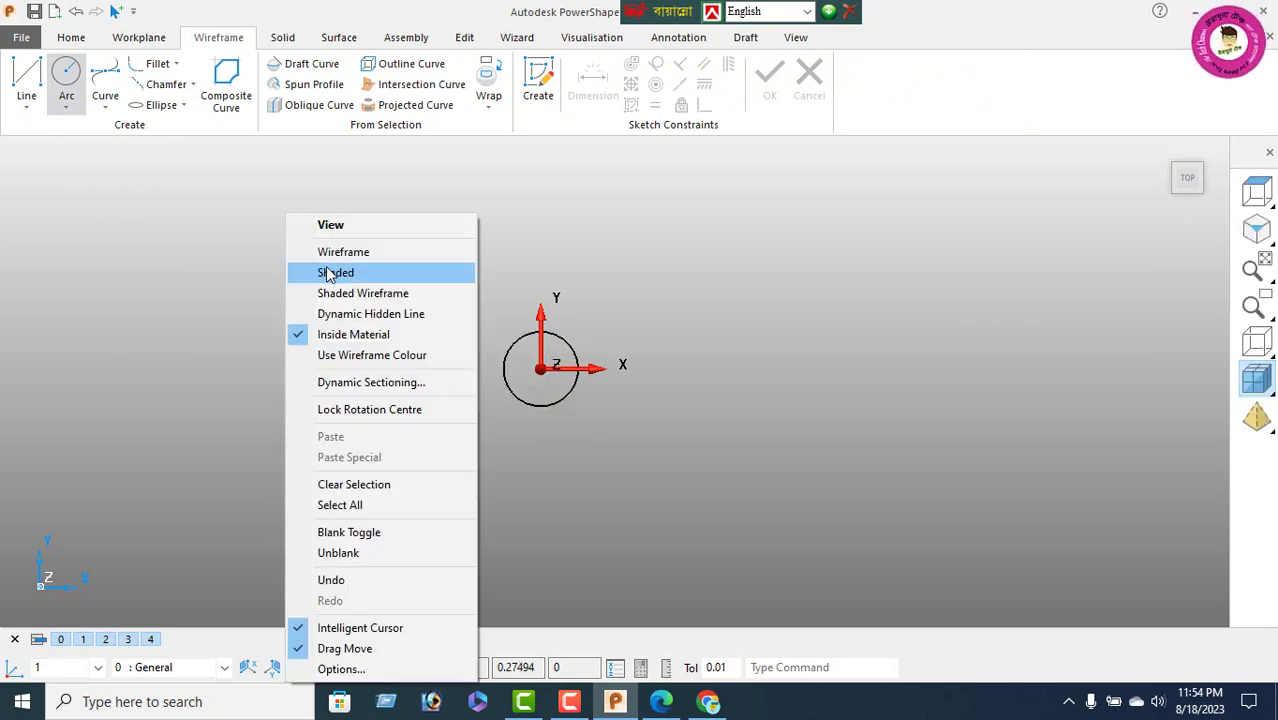
pyautogui.click(330, 225)
pyautogui.click(543, 404)
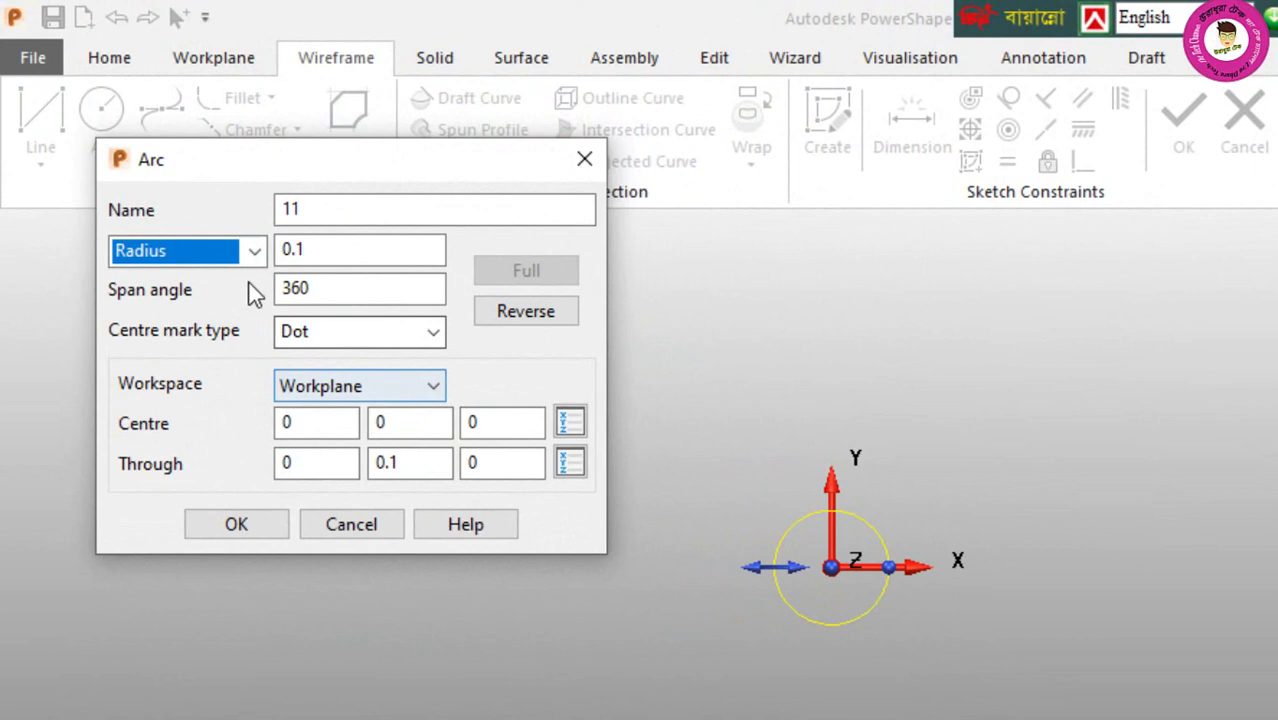
pyautogui.click(230, 276)
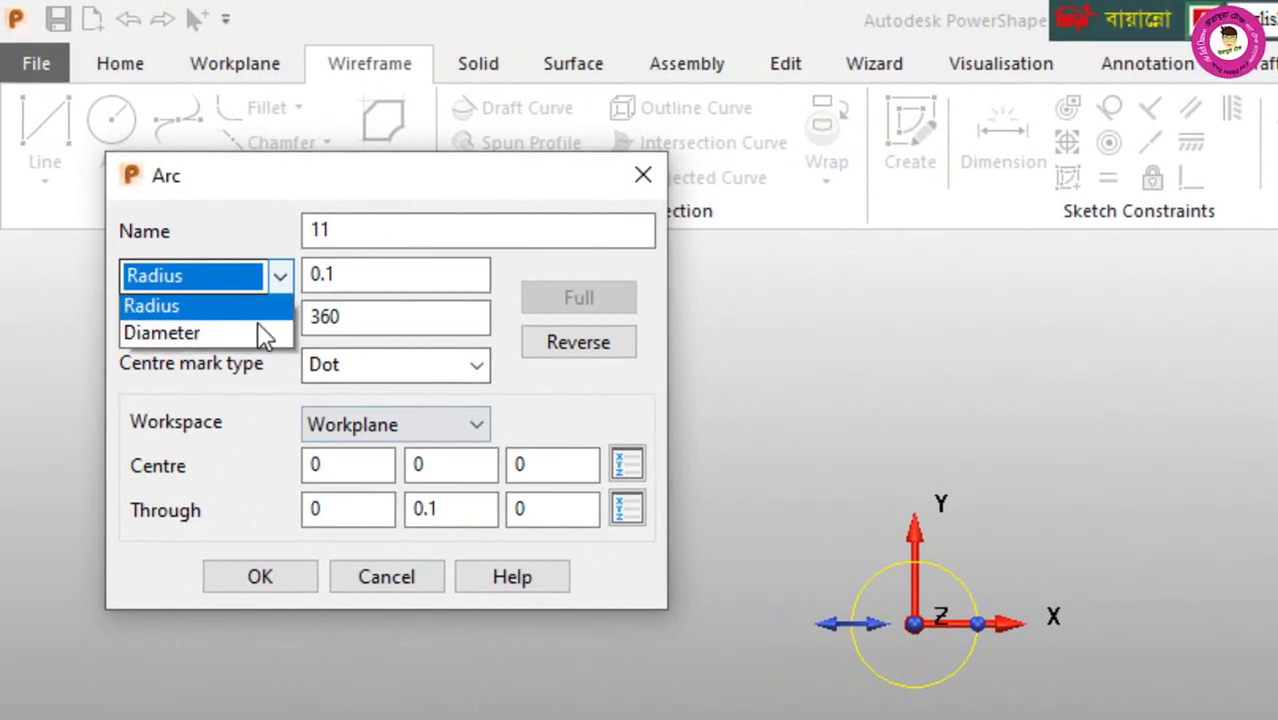
pyautogui.click(237, 340)
pyautogui.doubleClick(357, 276)
pyautogui.write('64')
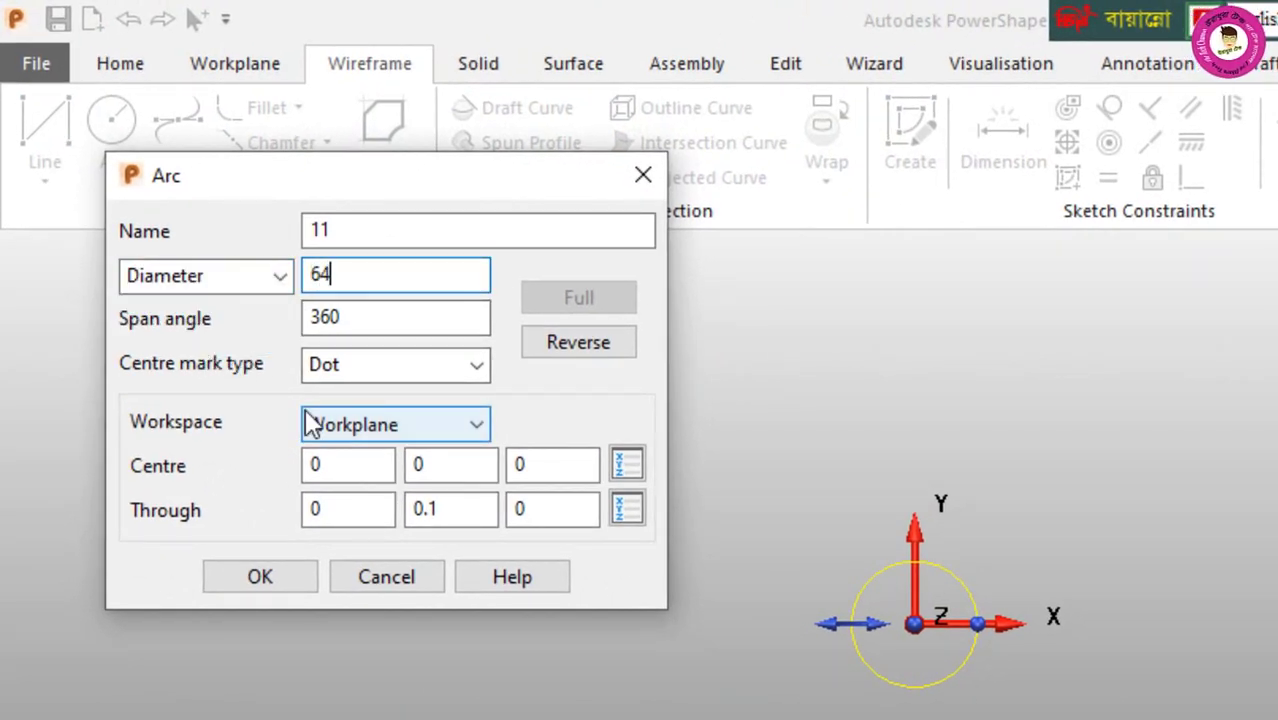
pyautogui.press('Return')
pyautogui.click(137, 340)
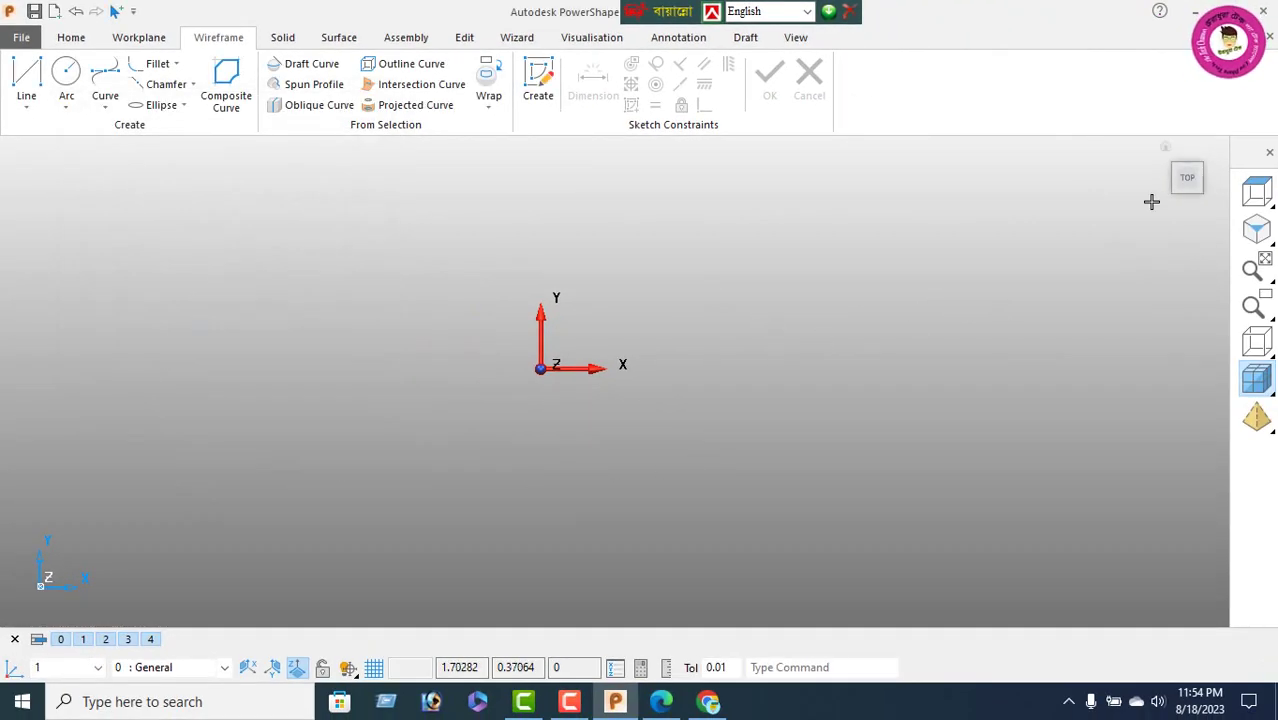
# Refresh, zoom and pan the view so the new circle sits lower on screen
pyautogui.click(1188, 176)
pyautogui.scroll(-1, 659, 356)
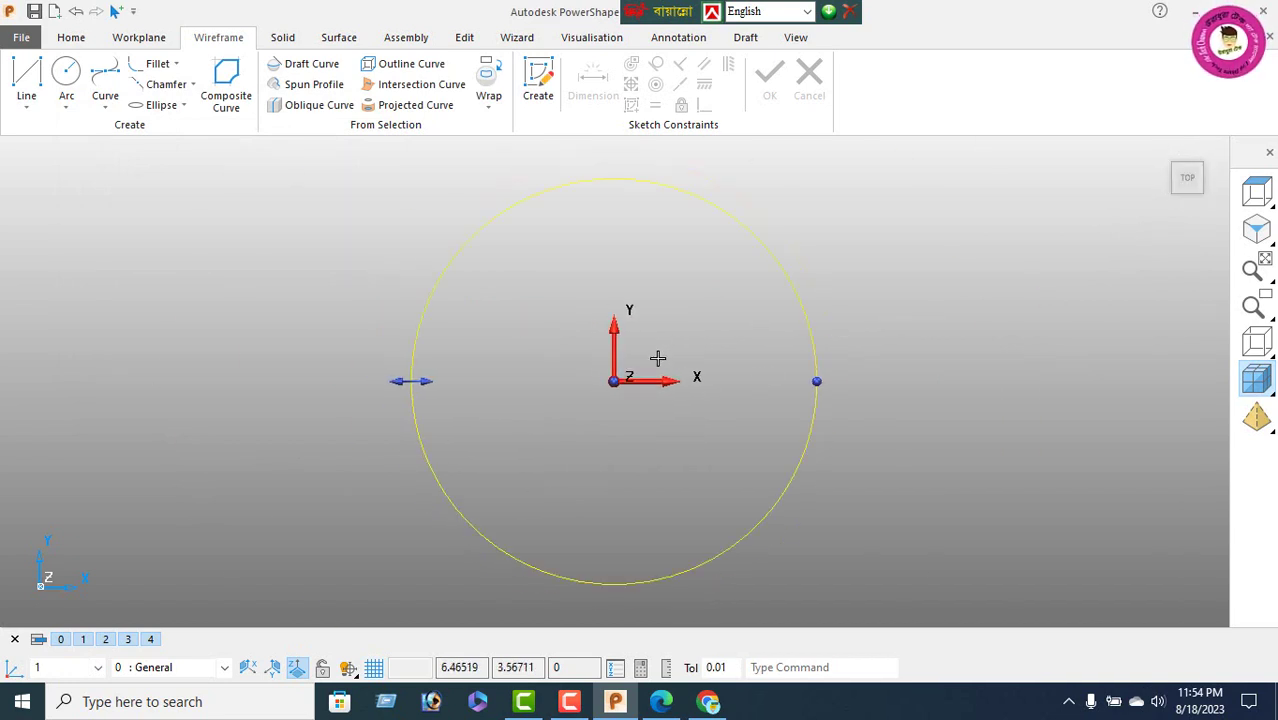
pyautogui.scroll(-1, 659, 356)
pyautogui.scroll(-2, 657, 358)
pyautogui.scroll(-1, 655, 358)
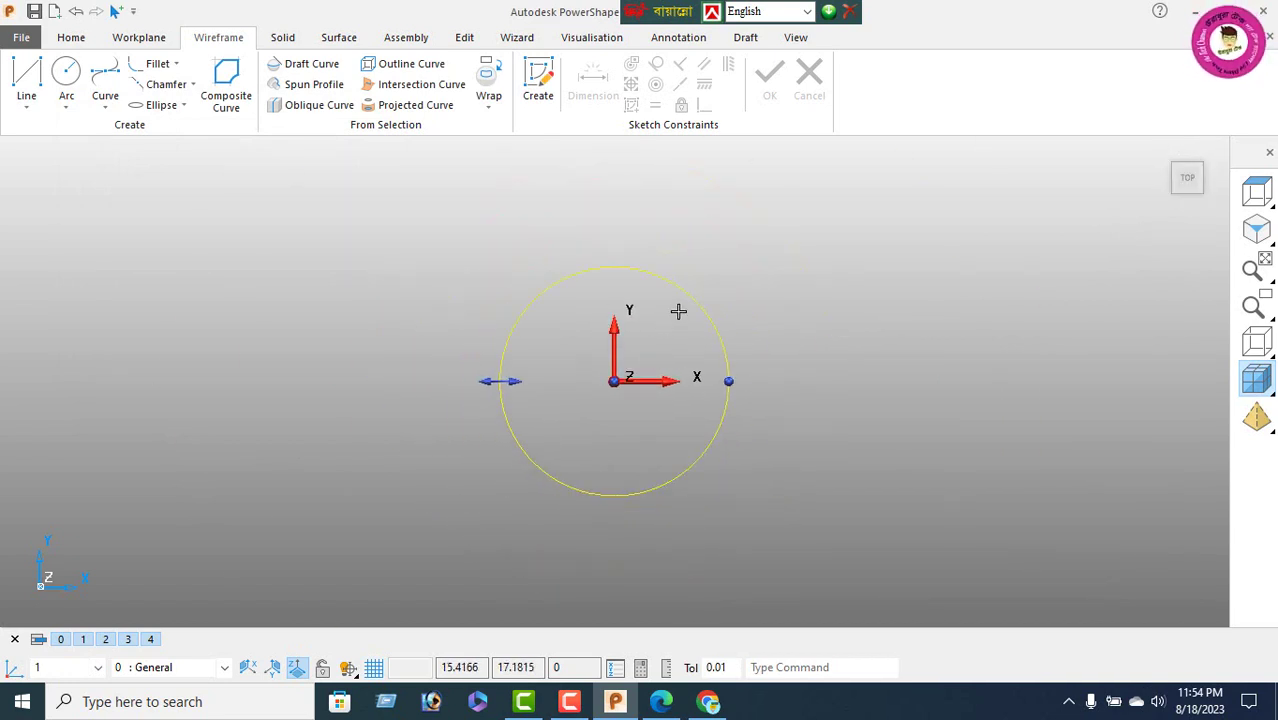
pyautogui.moveTo(681, 318)
pyautogui.keyDown('shift'); pyautogui.mouseDown(button='middle')
pyautogui.moveTo(636, 400)
pyautogui.moveTo(650, 387)
pyautogui.mouseUp(button='middle'); pyautogui.keyUp('shift')
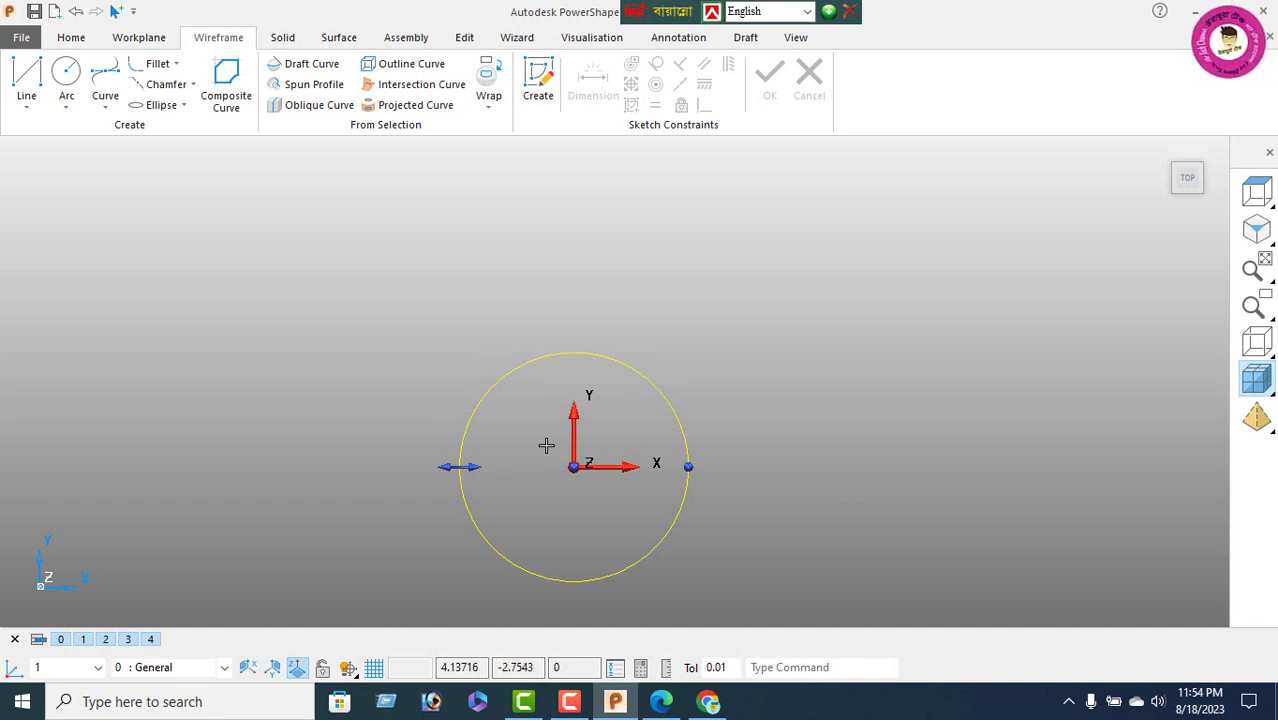
# Move a copy of the circle 75 units up in Y
pyautogui.click(466, 42)
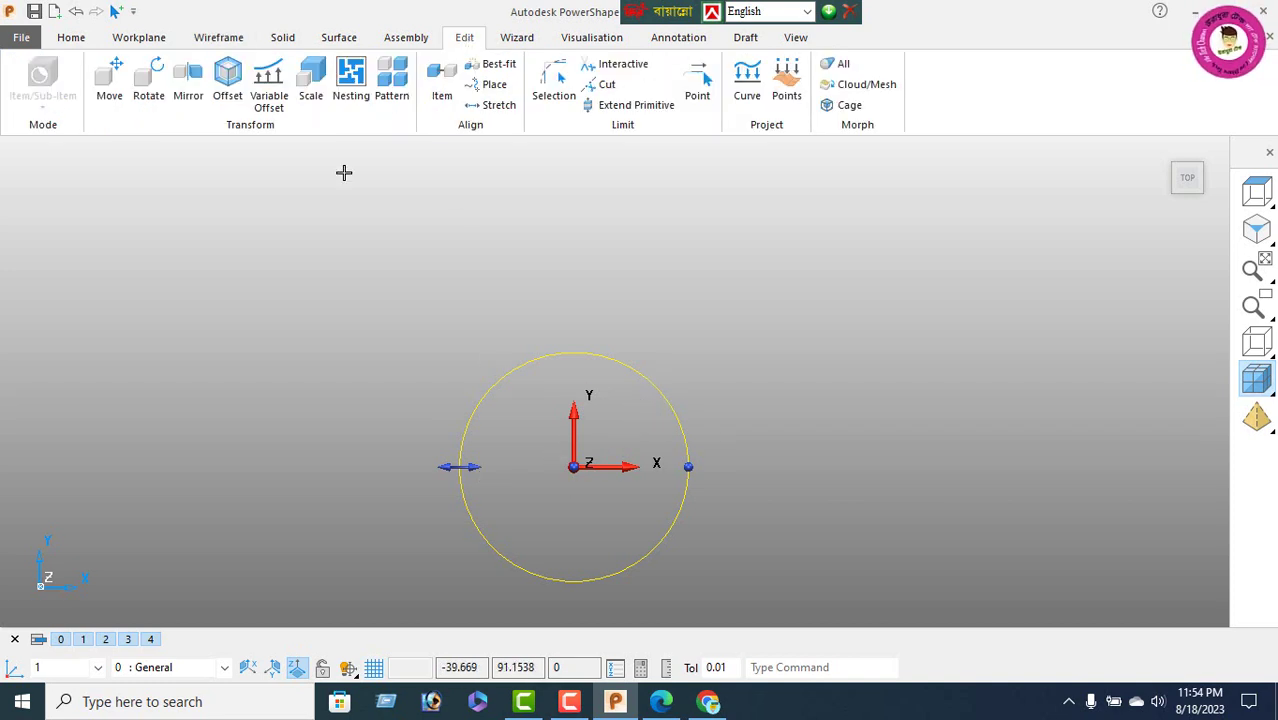
pyautogui.click(110, 90)
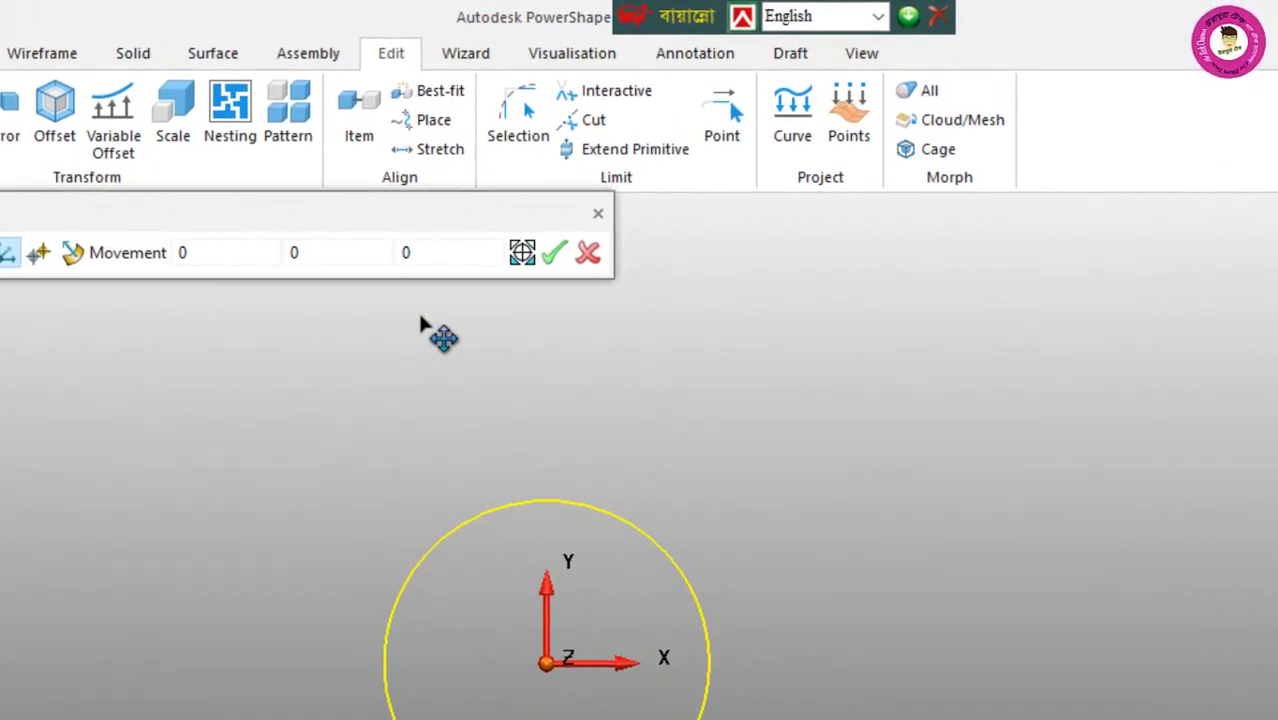
pyautogui.click(426, 255)
pyautogui.hotkey('shift', 'Tab')
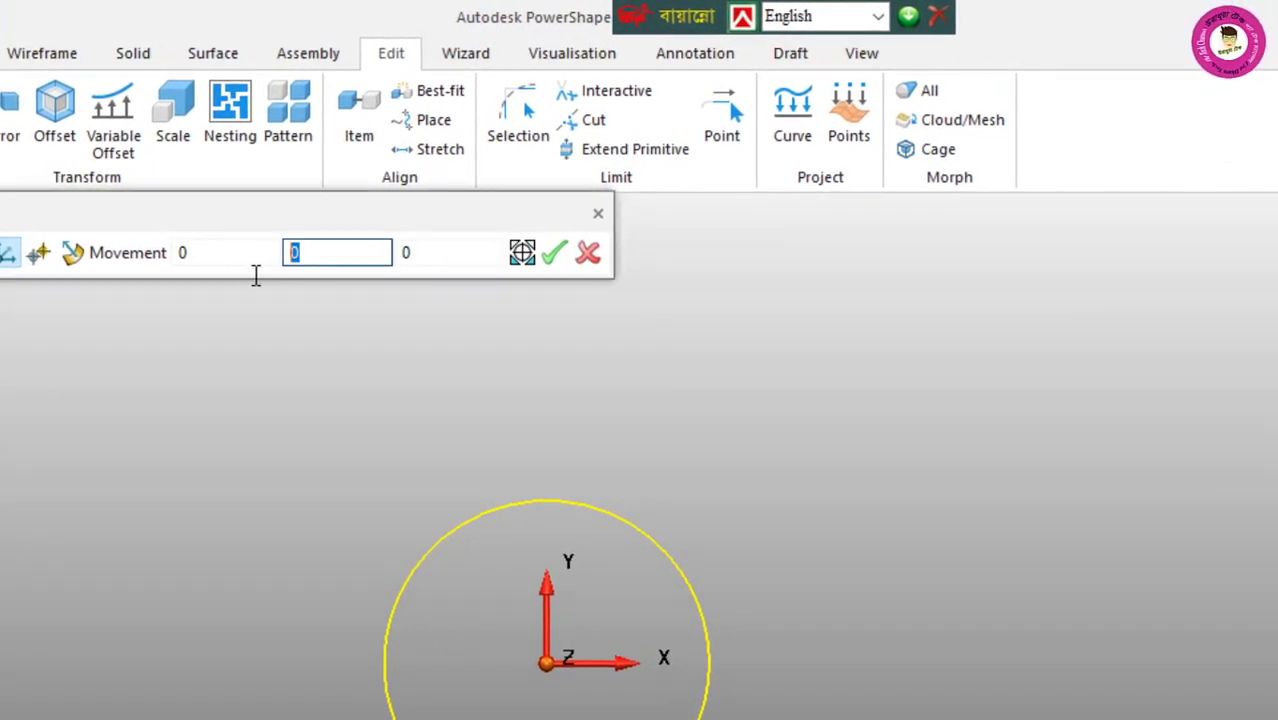
pyautogui.write('75')
pyautogui.press('Return')
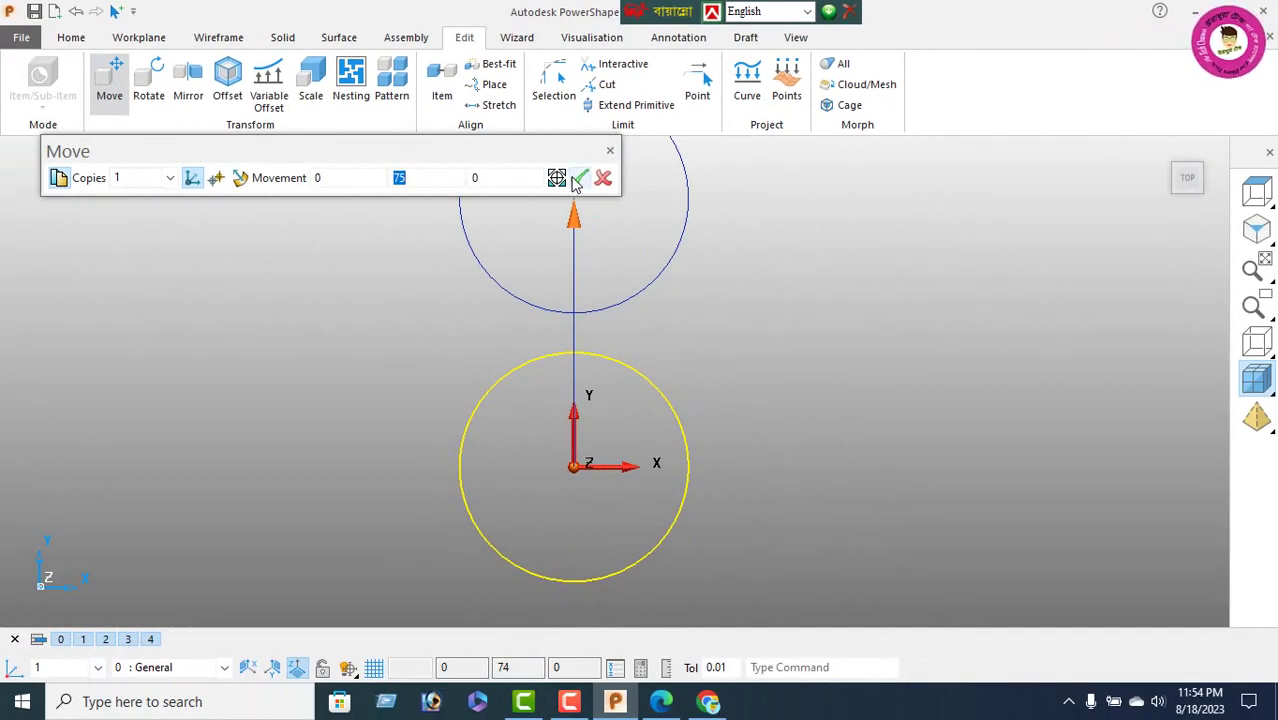
pyautogui.click(578, 180)
pyautogui.click(603, 180)
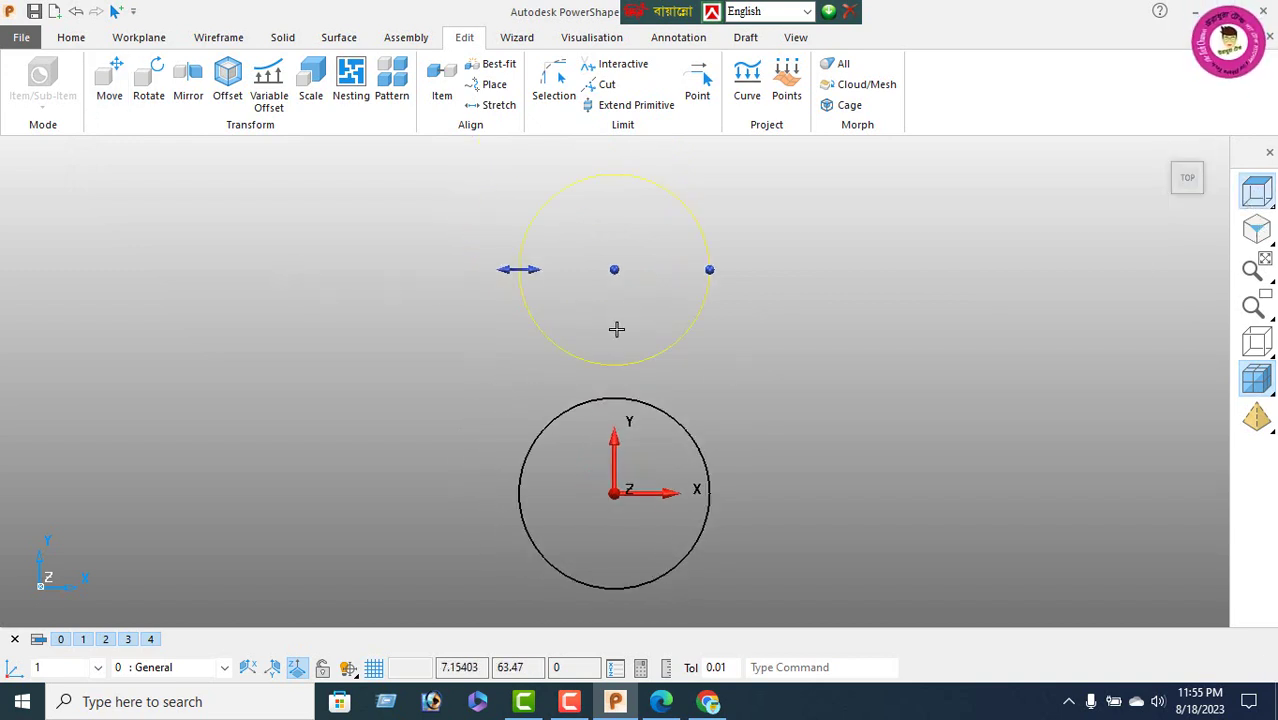
# Change the upper circle's size to a 38 diameter
pyautogui.rightClick(309, 203)
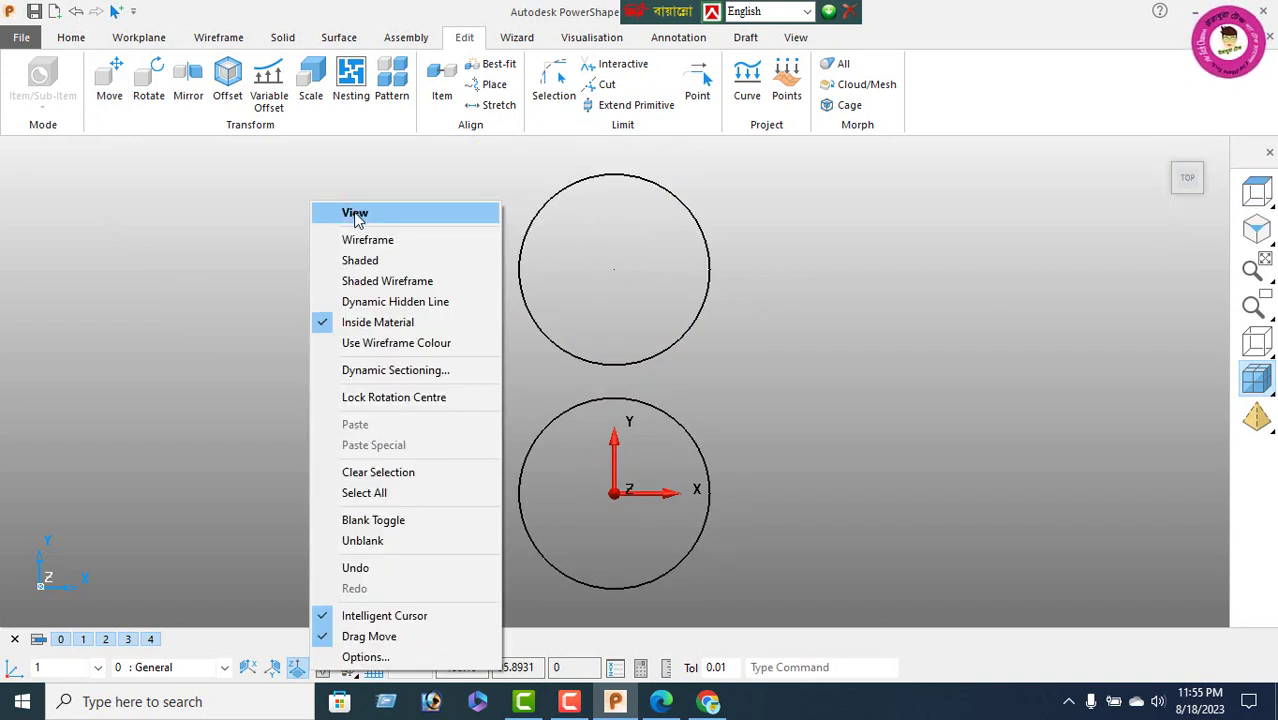
pyautogui.click(546, 220)
pyautogui.doubleClick(553, 200)
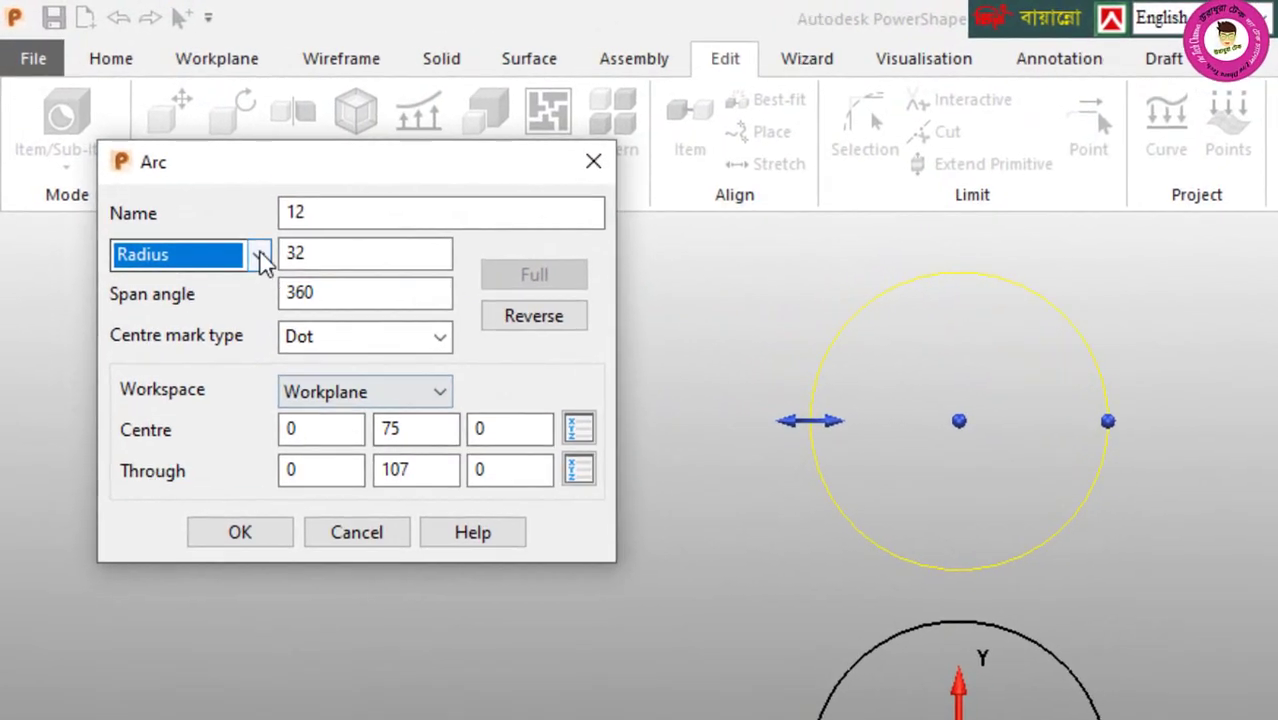
pyautogui.click(259, 256)
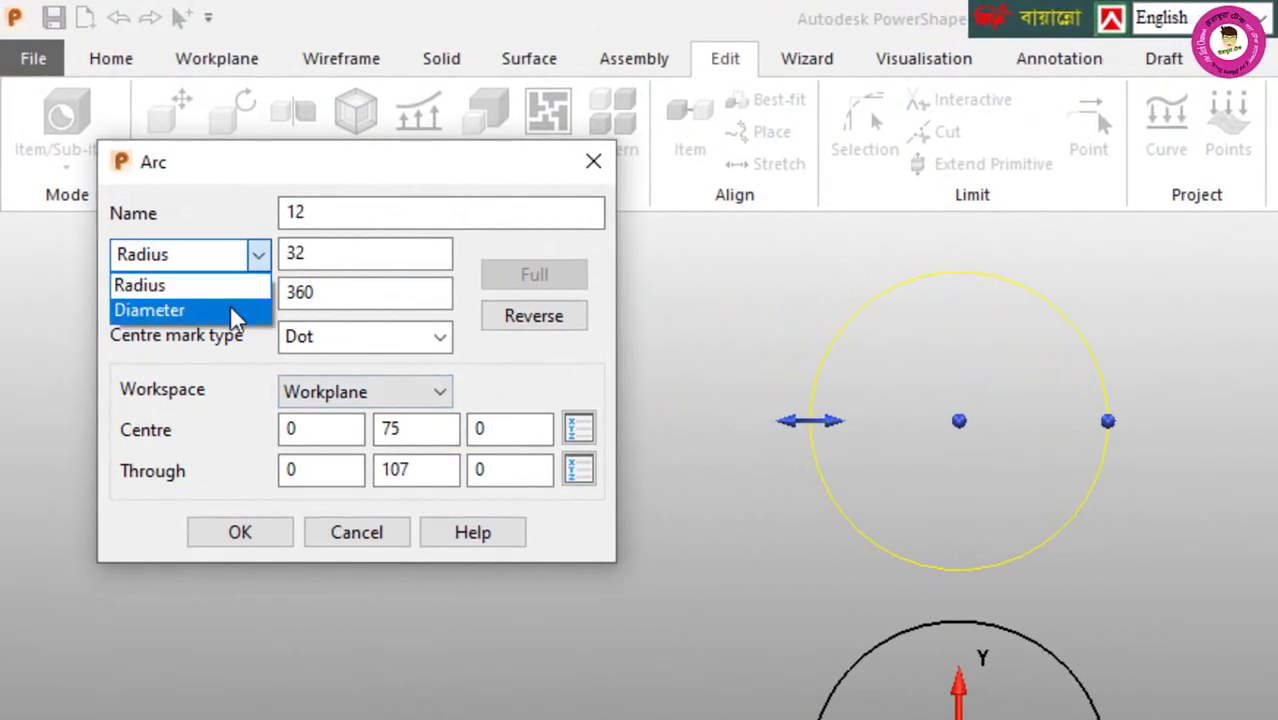
pyautogui.click(205, 308)
pyautogui.press('Tab')
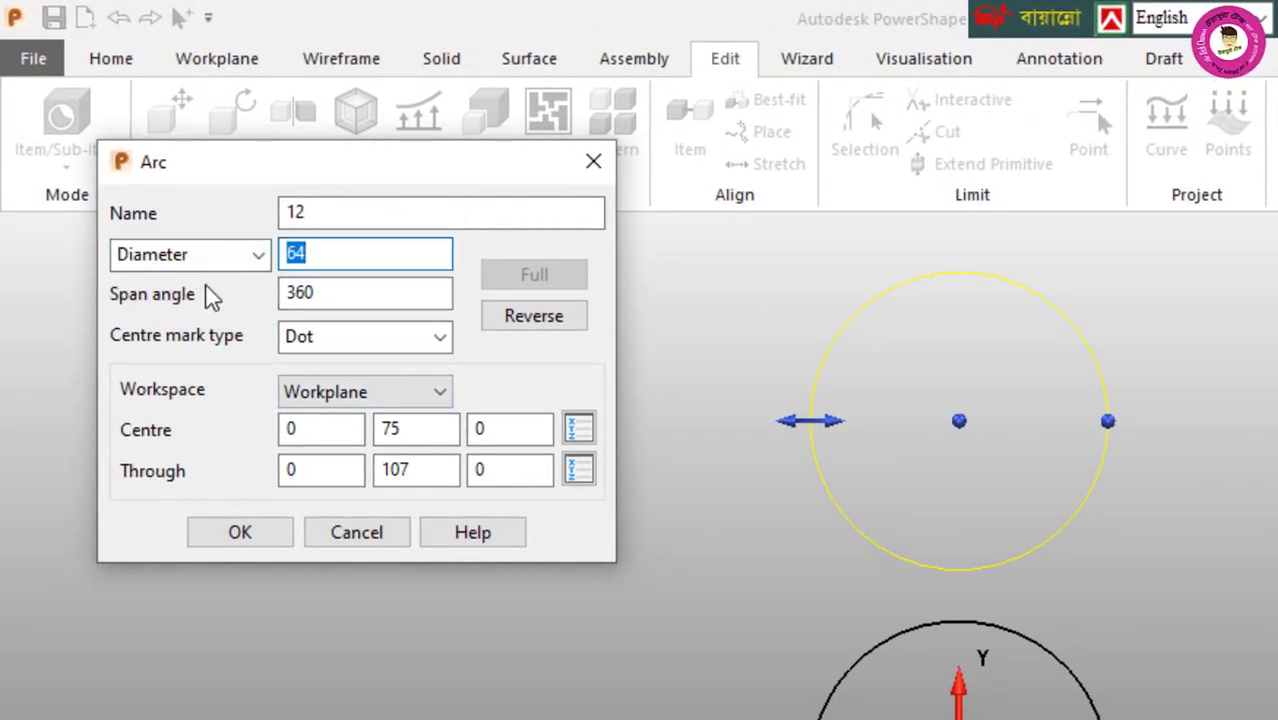
pyautogui.write('38')
pyautogui.press('Return')
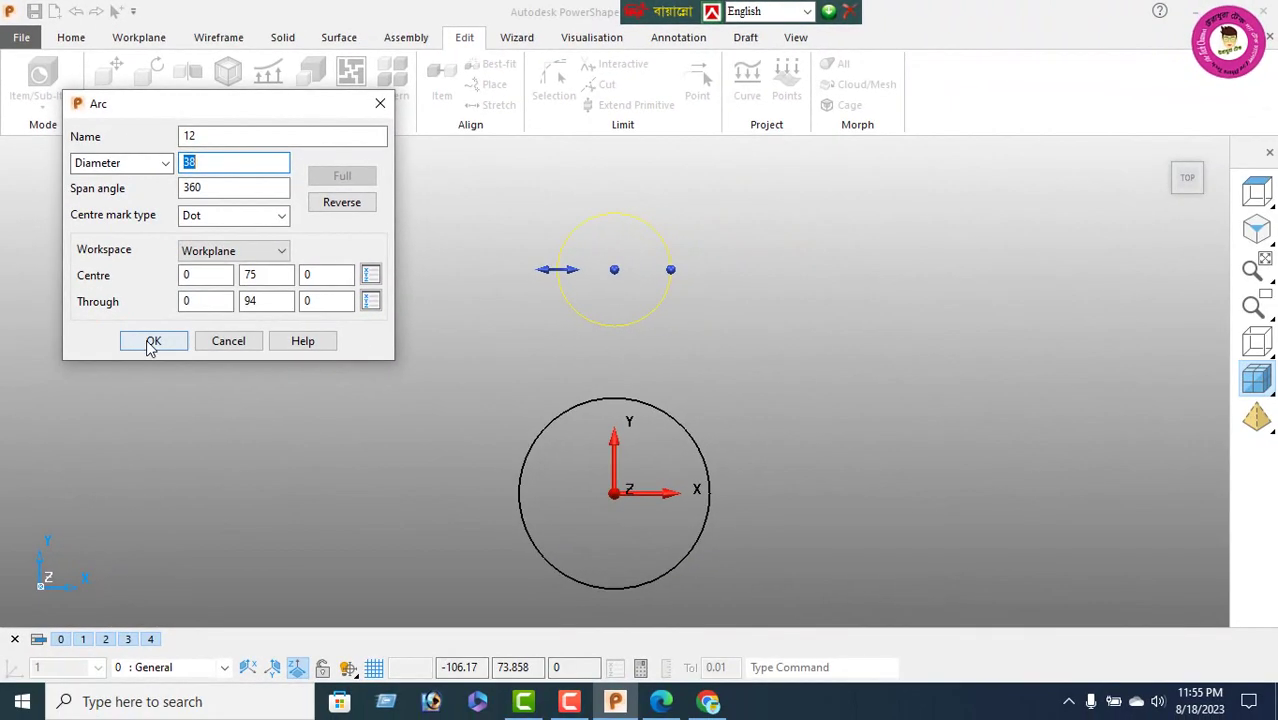
pyautogui.click(151, 343)
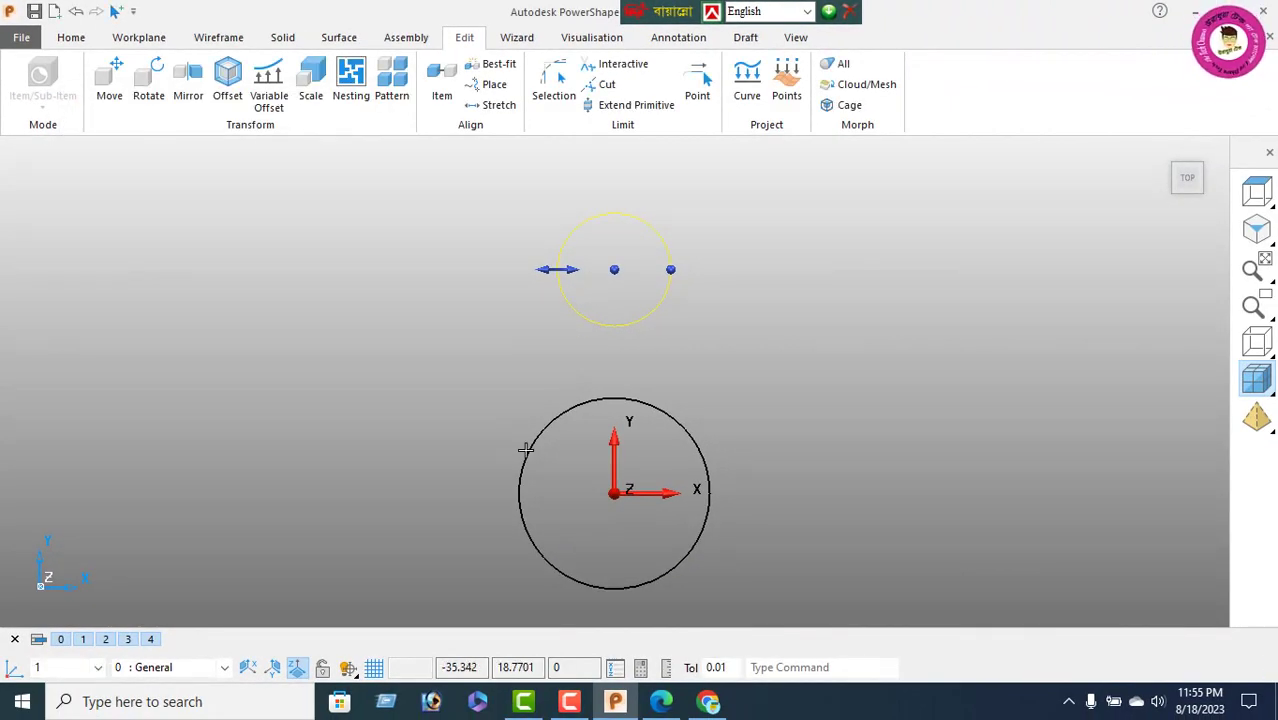
# Fillet the upper and lower circles on their left sides with a tangent arc
pyautogui.click(222, 38)
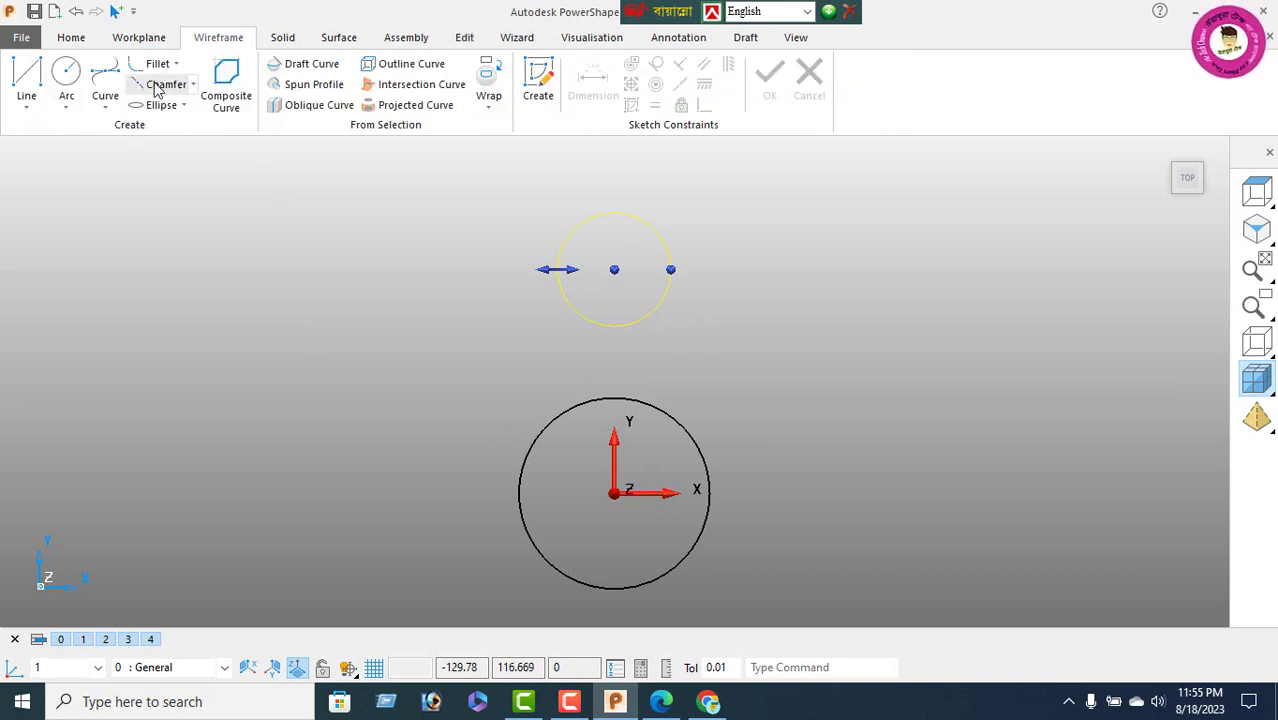
pyautogui.click(68, 112)
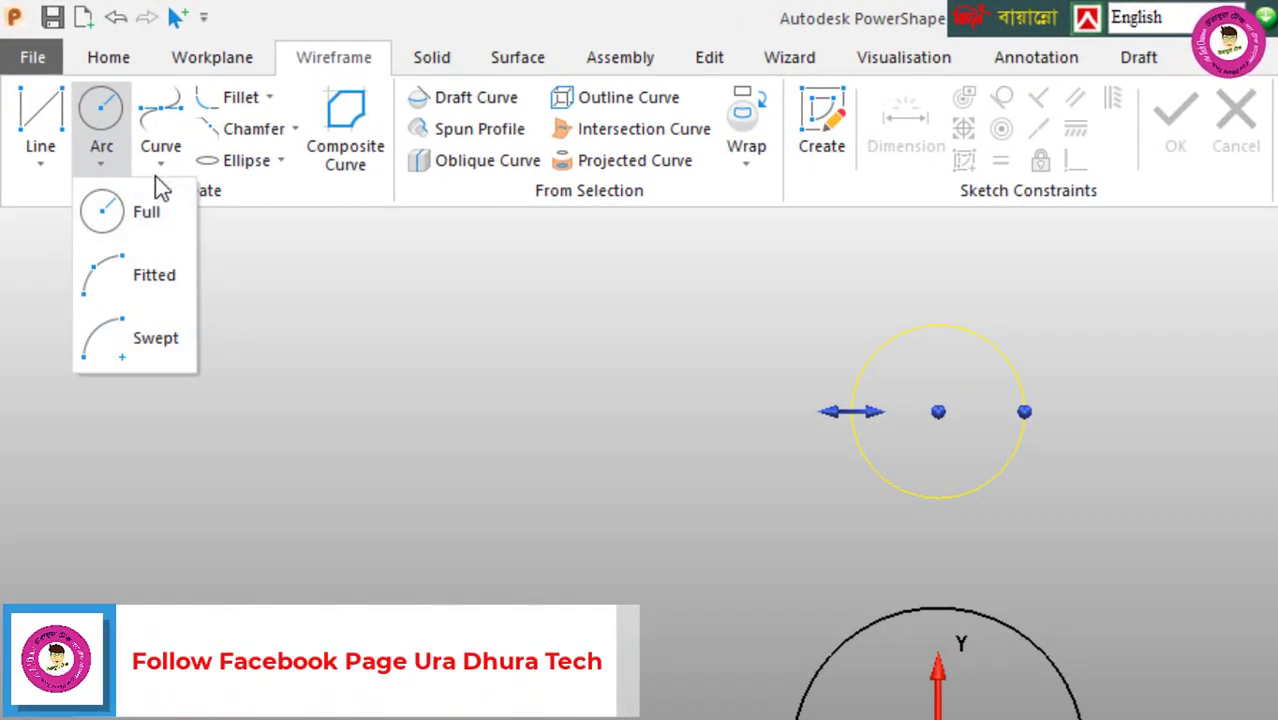
pyautogui.click(161, 162)
pyautogui.click(161, 162)
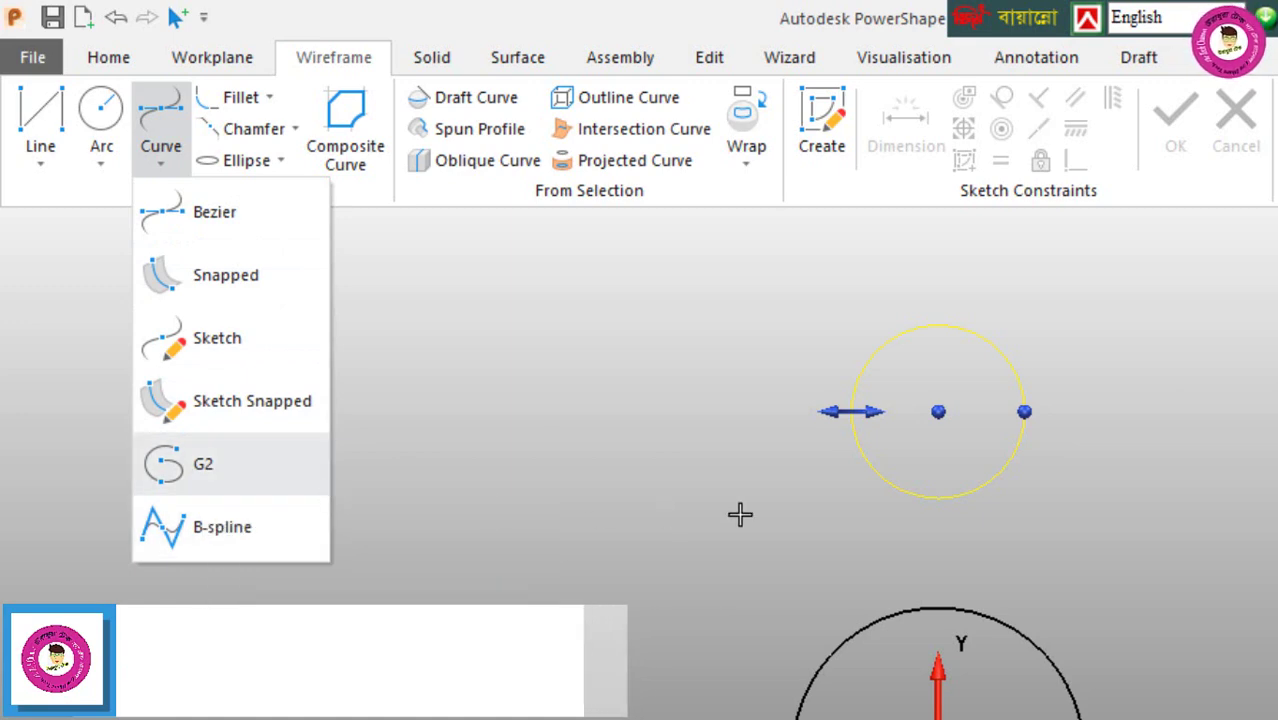
pyautogui.click(238, 98)
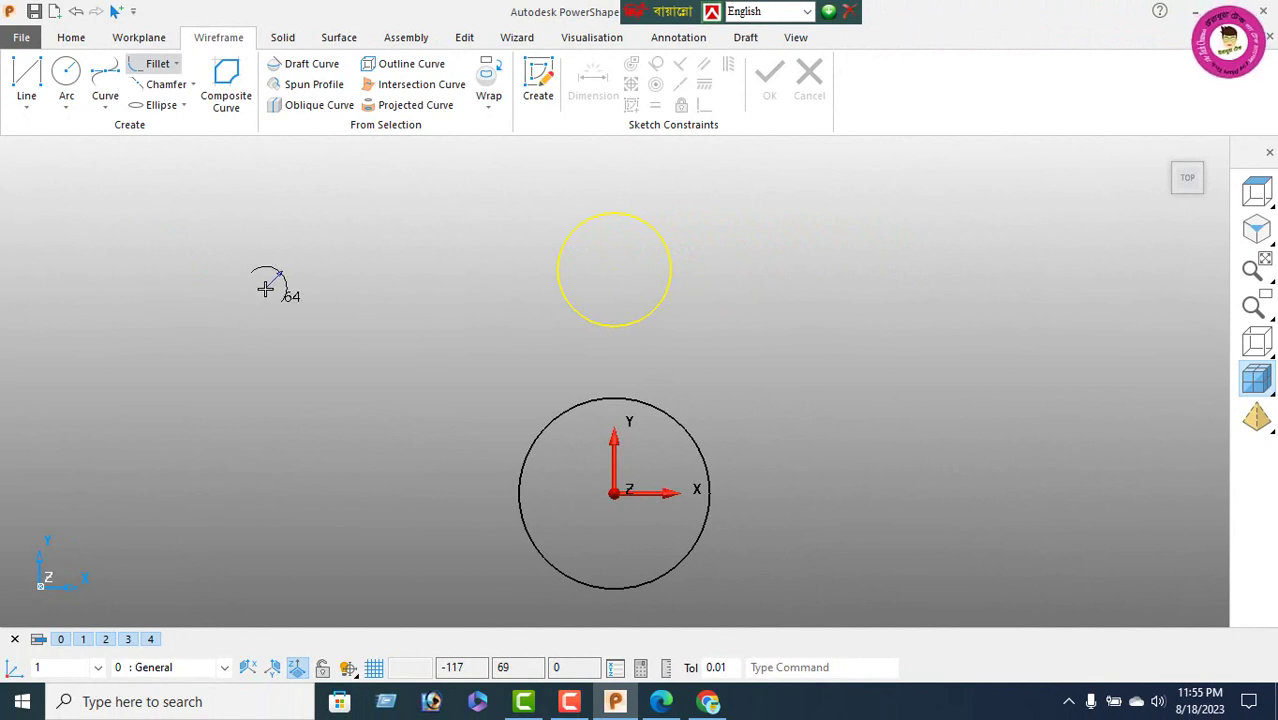
pyautogui.click(560, 307)
pyautogui.click(536, 433)
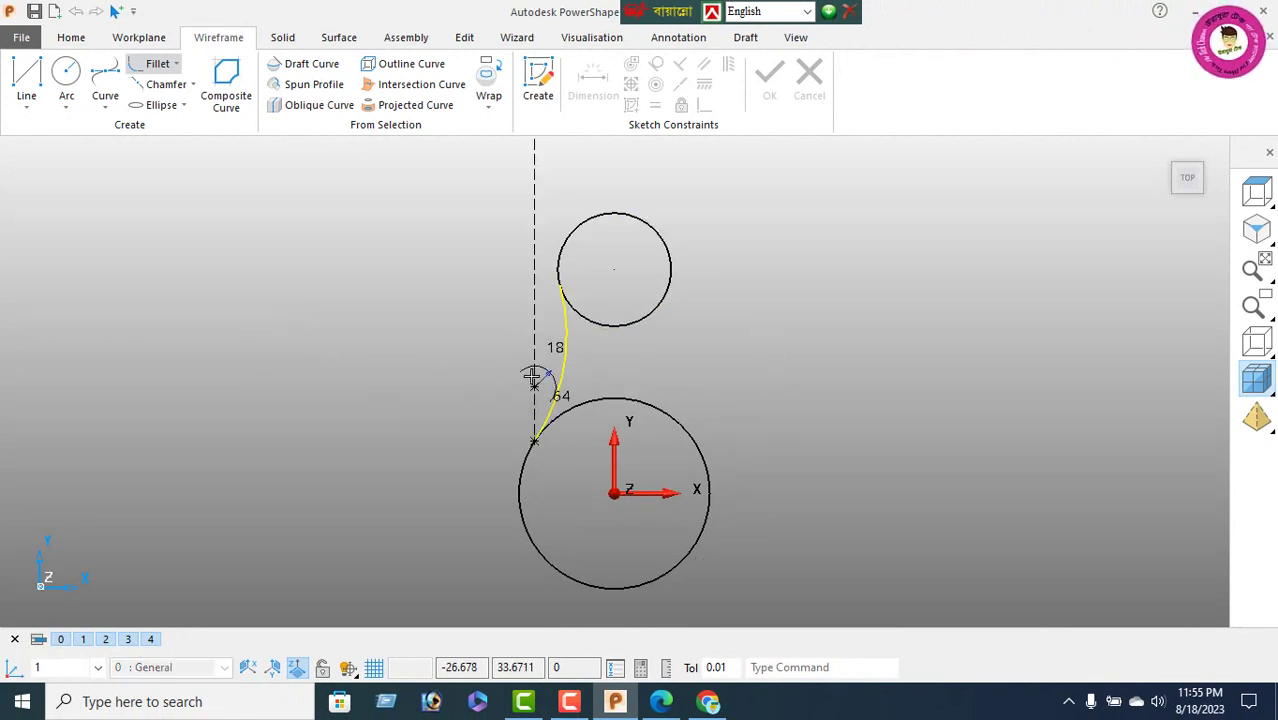
pyautogui.click(560, 285)
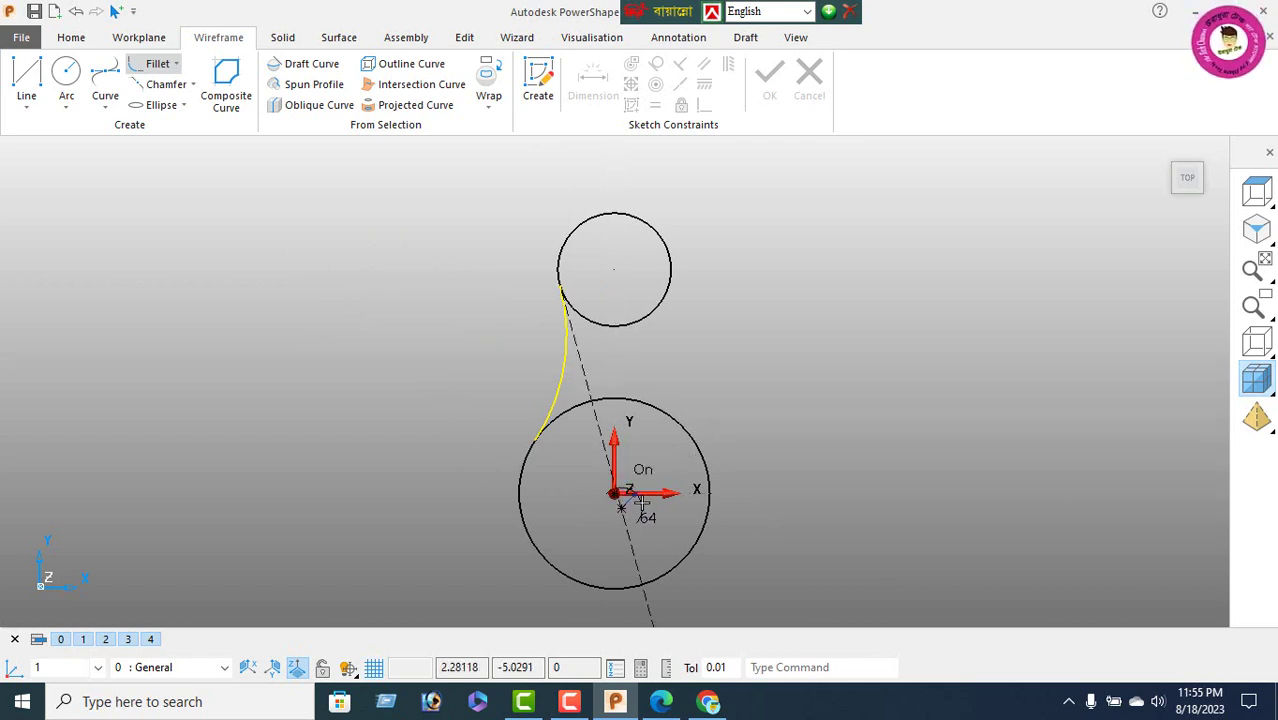
pyautogui.click(465, 40)
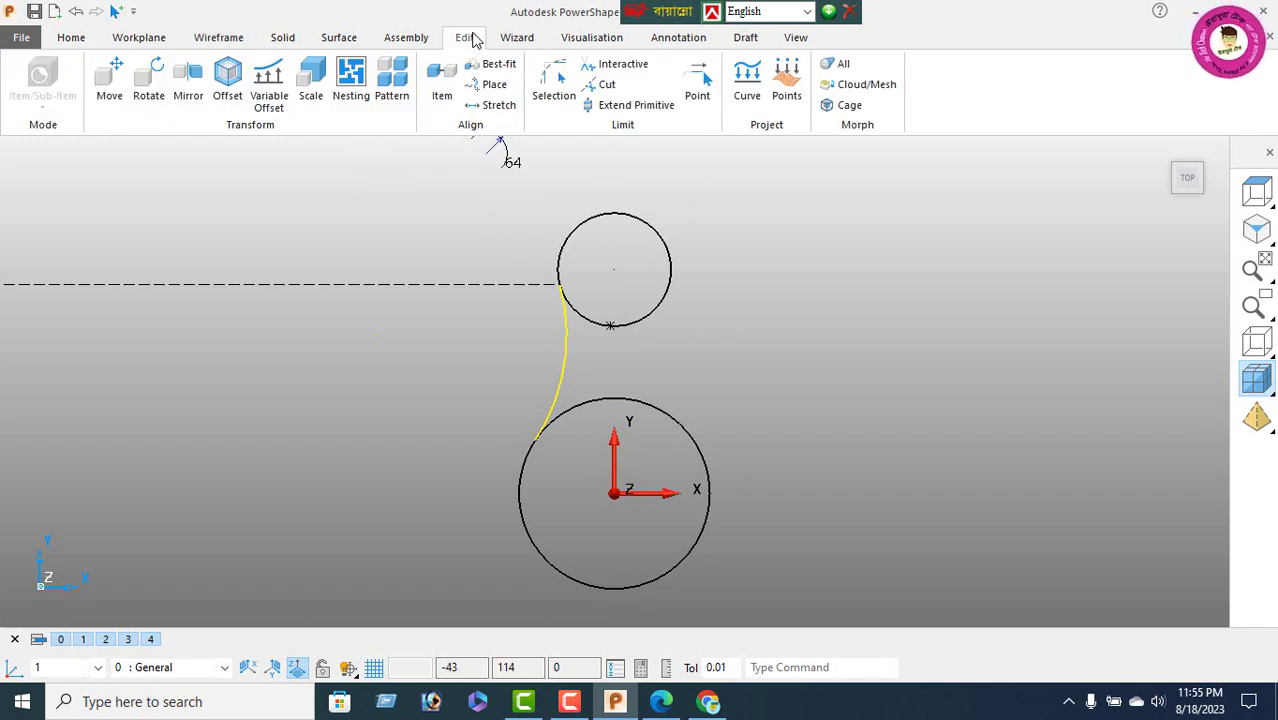
# Mirror the fillet arc across the vertical axis onto the right side
pyautogui.click(188, 85)
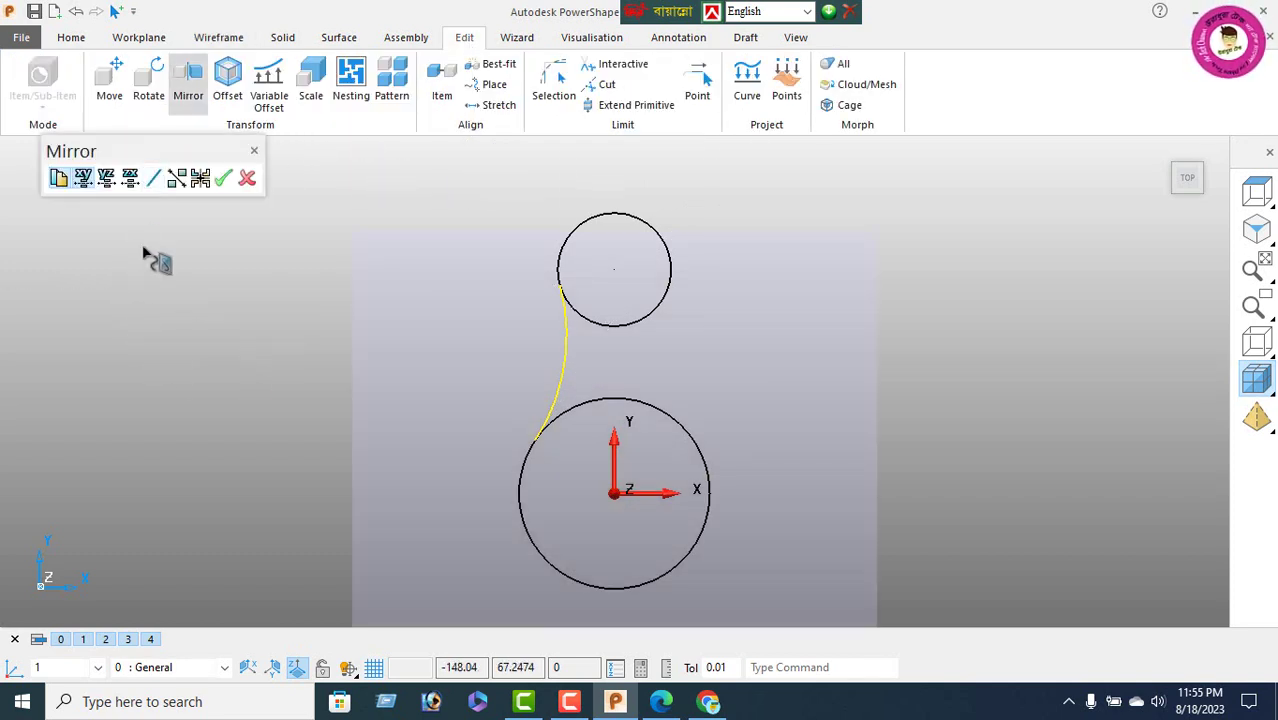
pyautogui.click(108, 180)
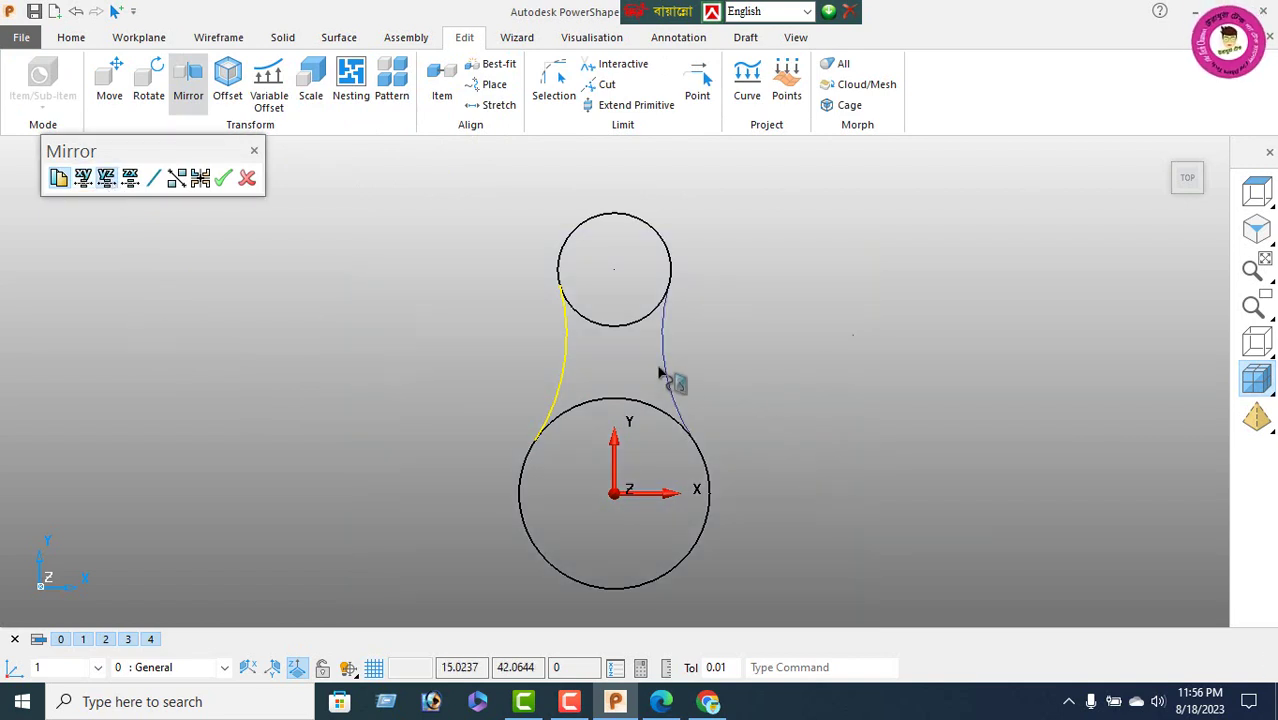
pyautogui.click(219, 184)
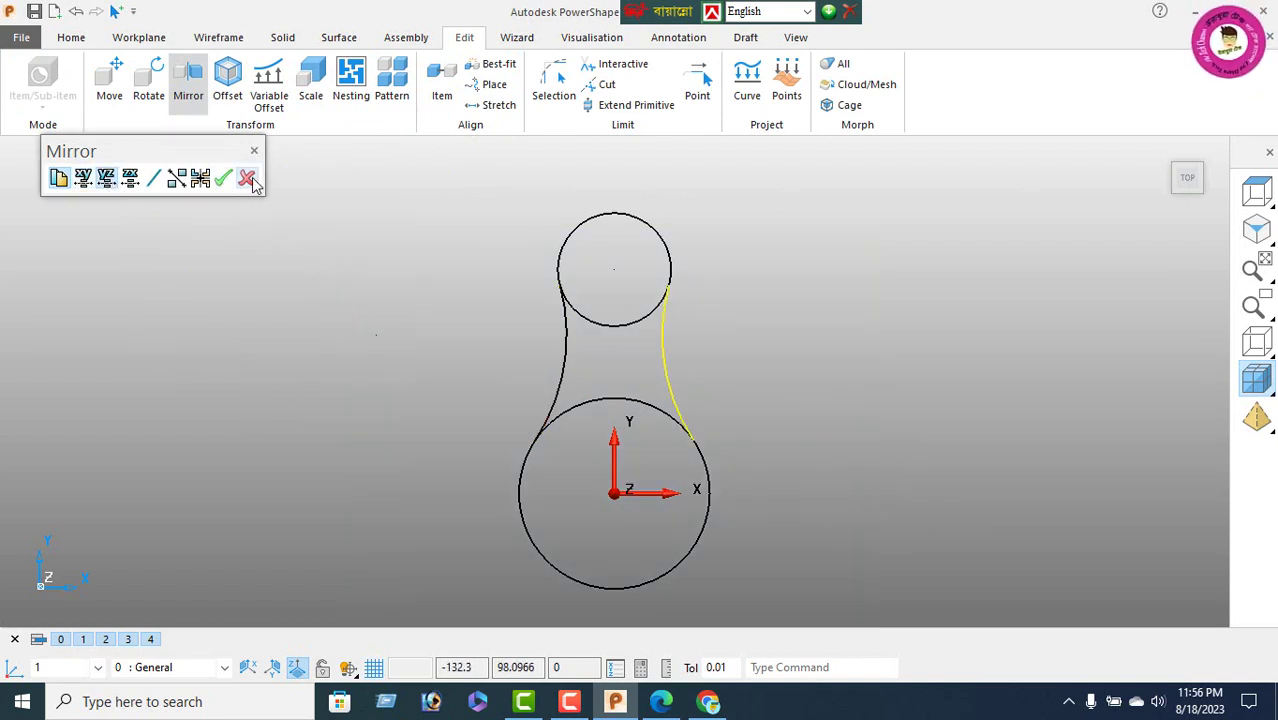
pyautogui.rightClick(264, 273)
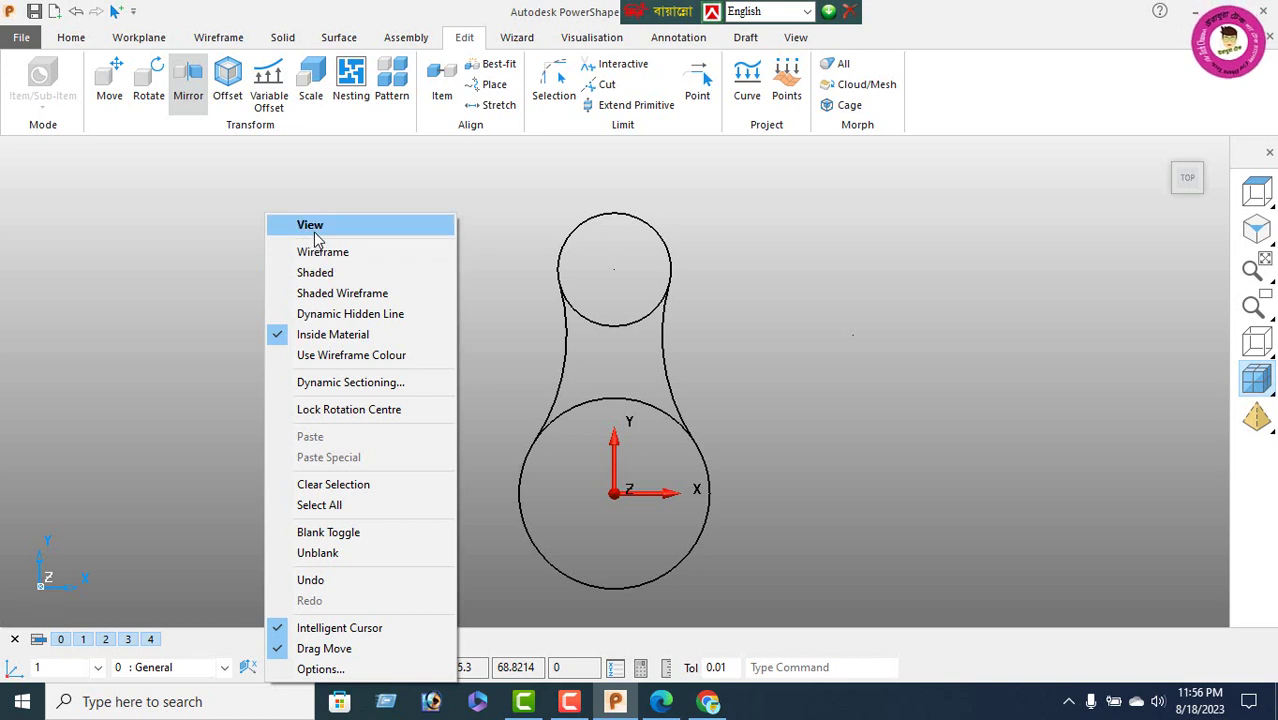
pyautogui.press('Escape')
# Interactively trim away the circle arcs inside the neck
pyautogui.click(624, 66)
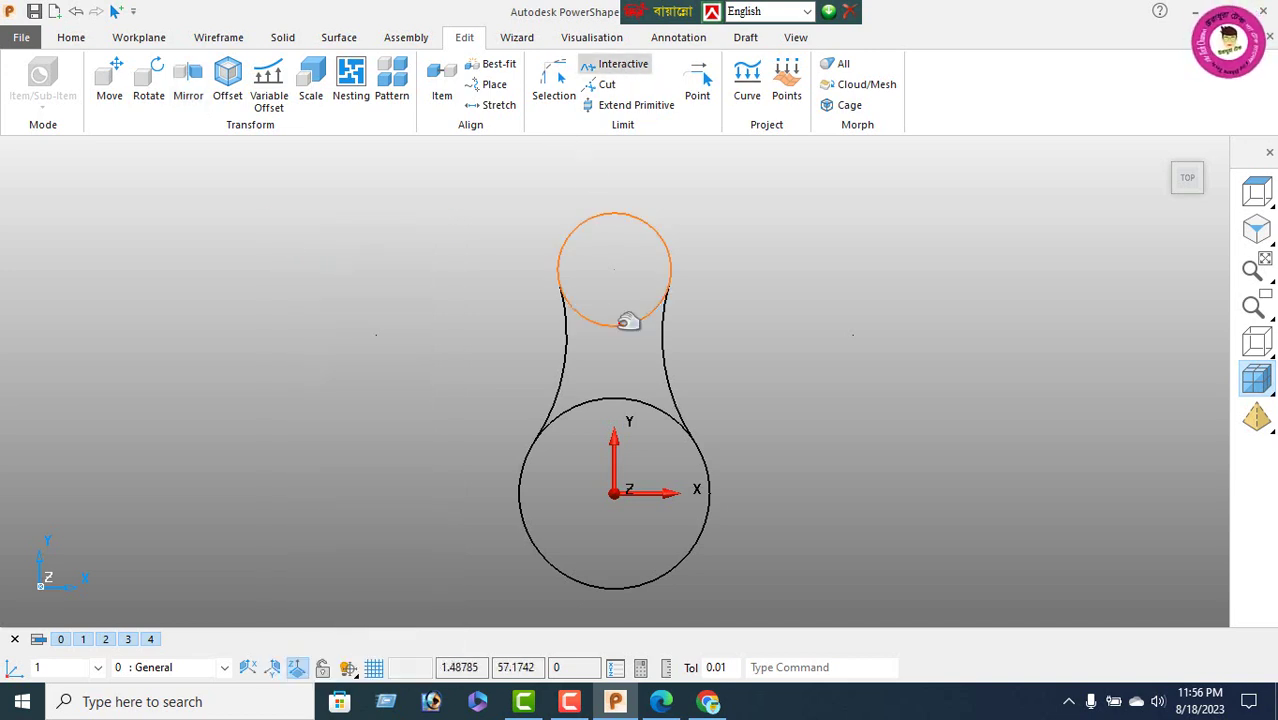
pyautogui.click(598, 400)
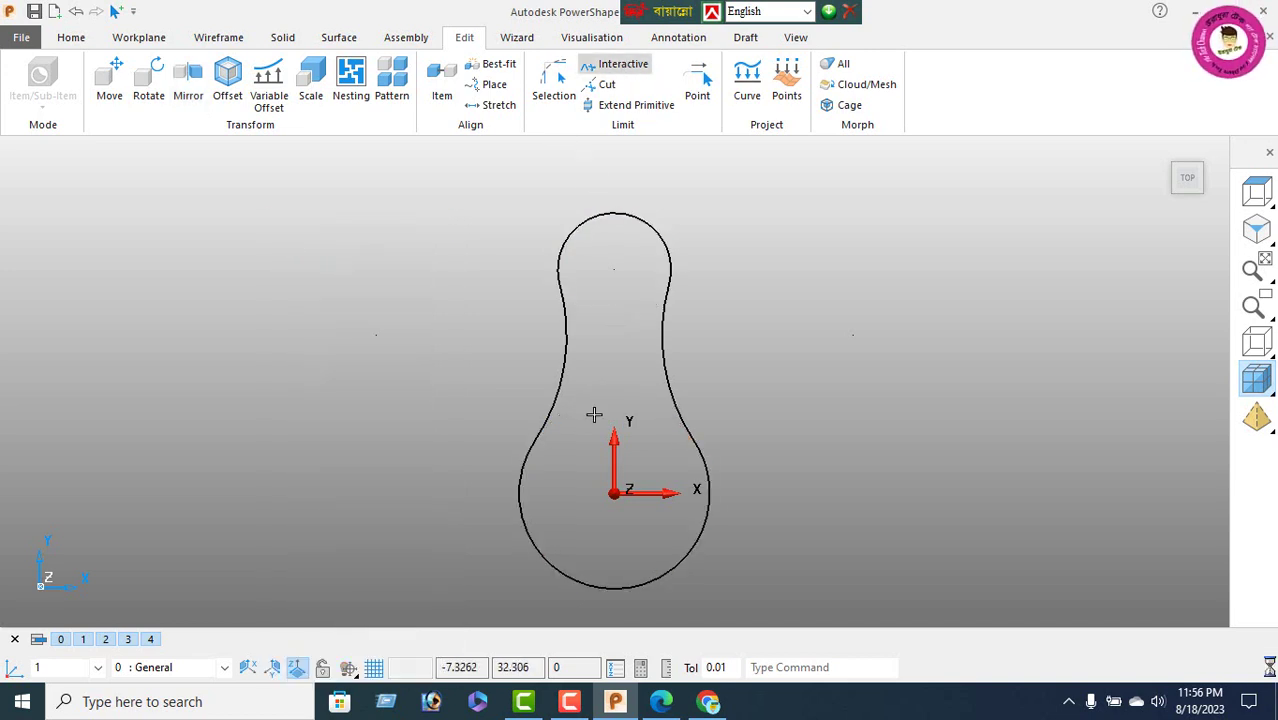
pyautogui.rightClick(389, 273)
pyautogui.press('Escape')
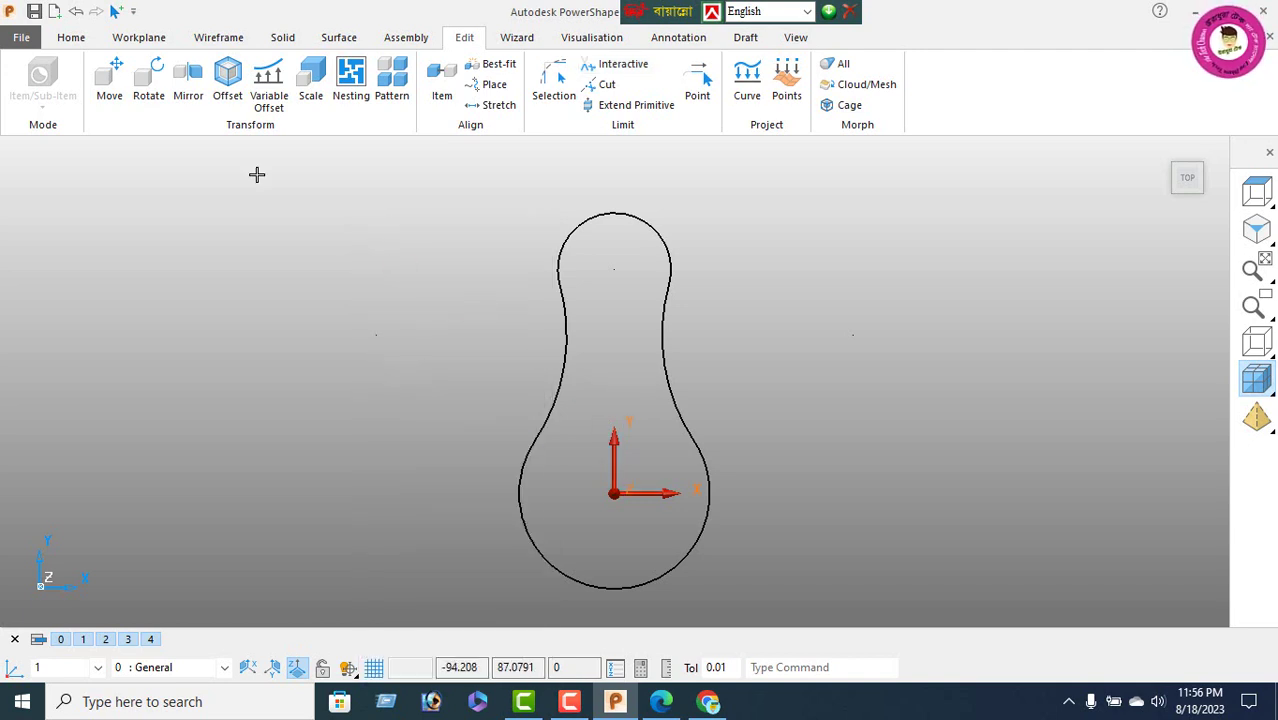
# Chain the trimmed outline into one composite curve and view it isometrically
pyautogui.click(218, 35)
pyautogui.click(224, 88)
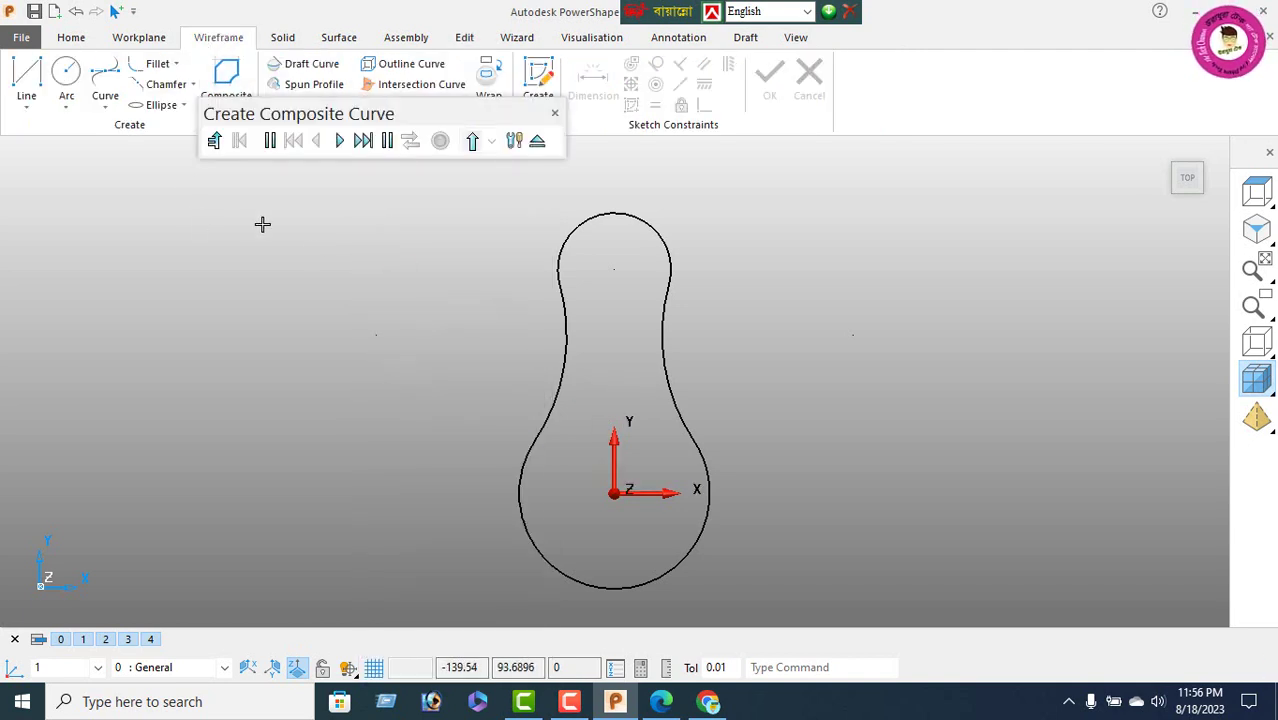
pyautogui.click(567, 305)
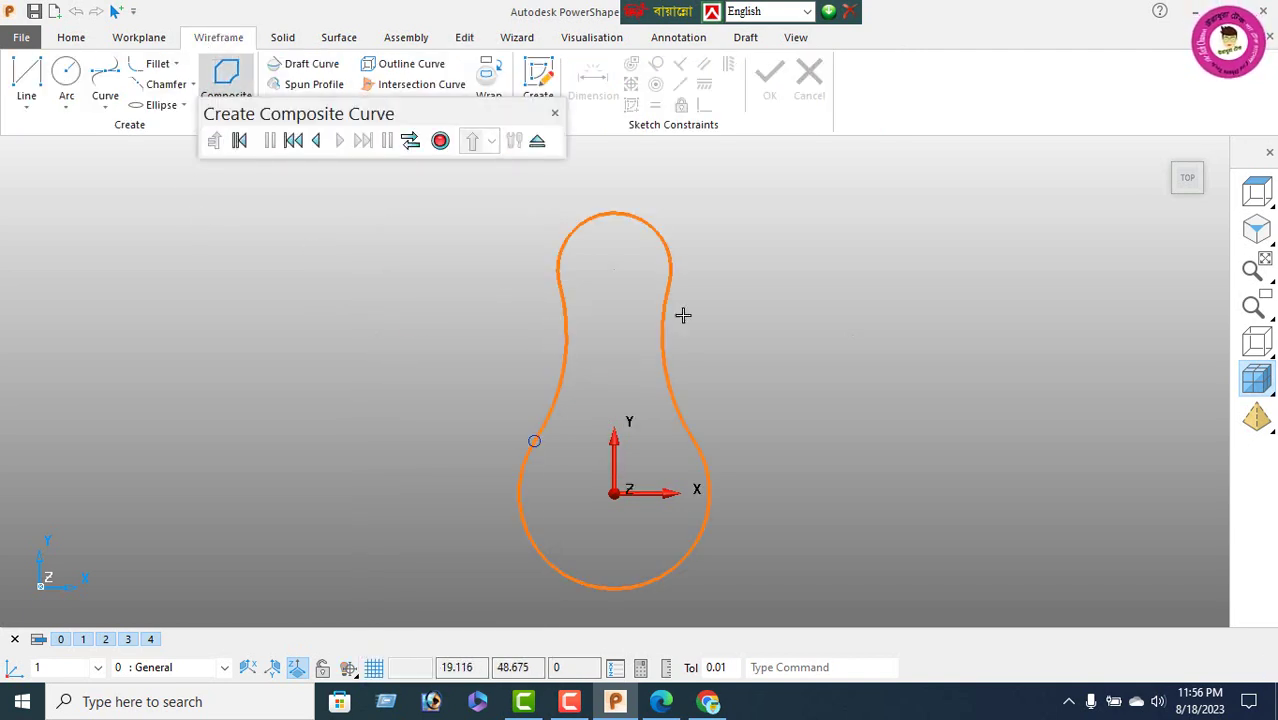
pyautogui.click(537, 140)
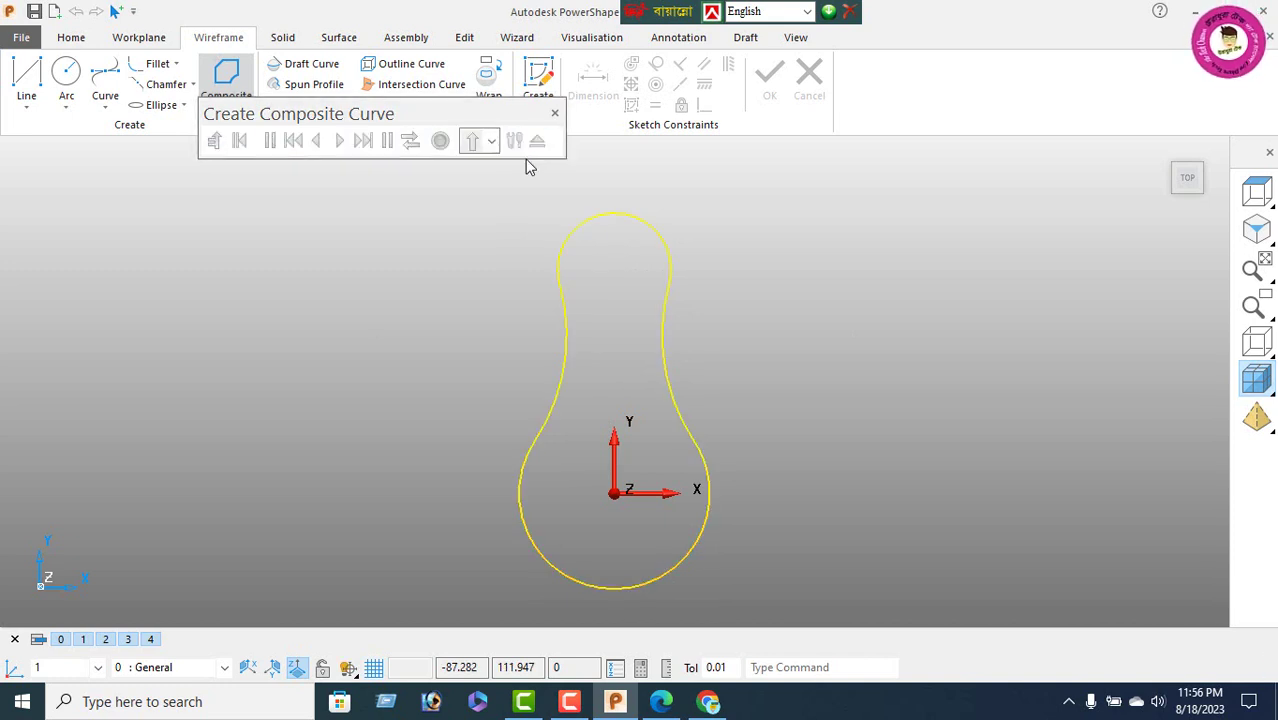
pyautogui.click(1264, 240)
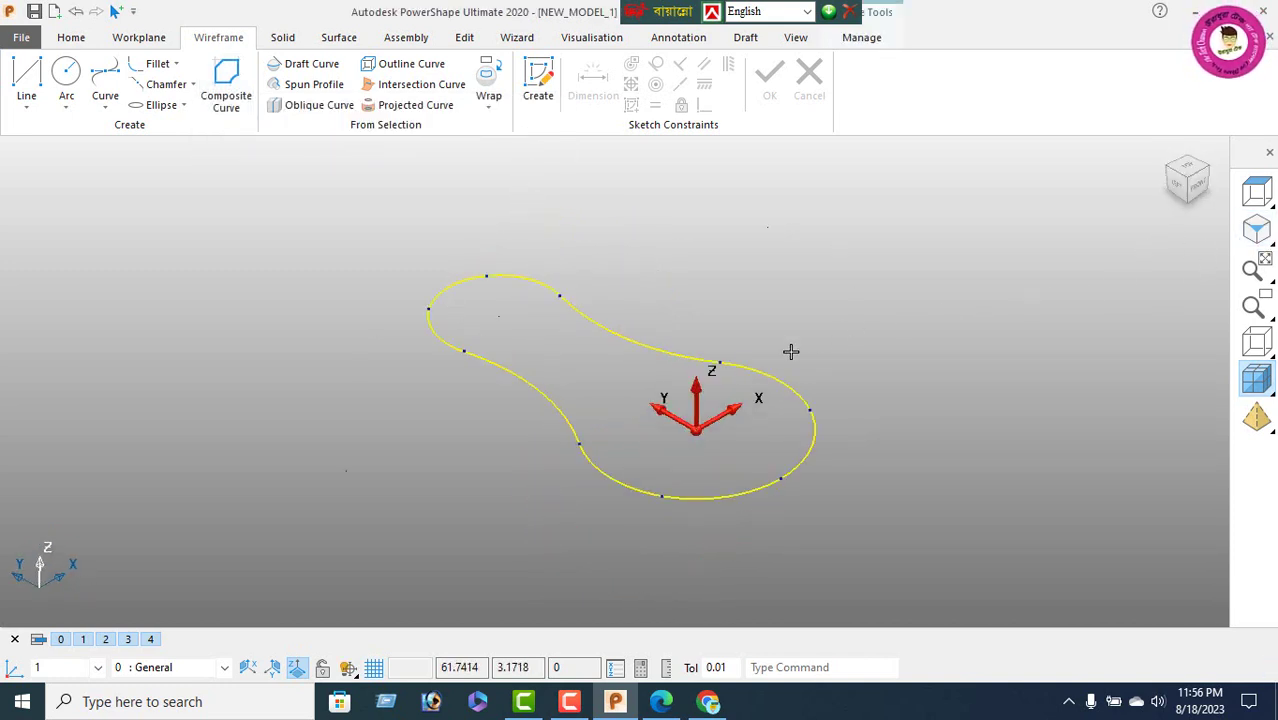
# Extrude the outline into a solid plate, length 5 with equal lengths both ways, shaded
pyautogui.click(338, 37)
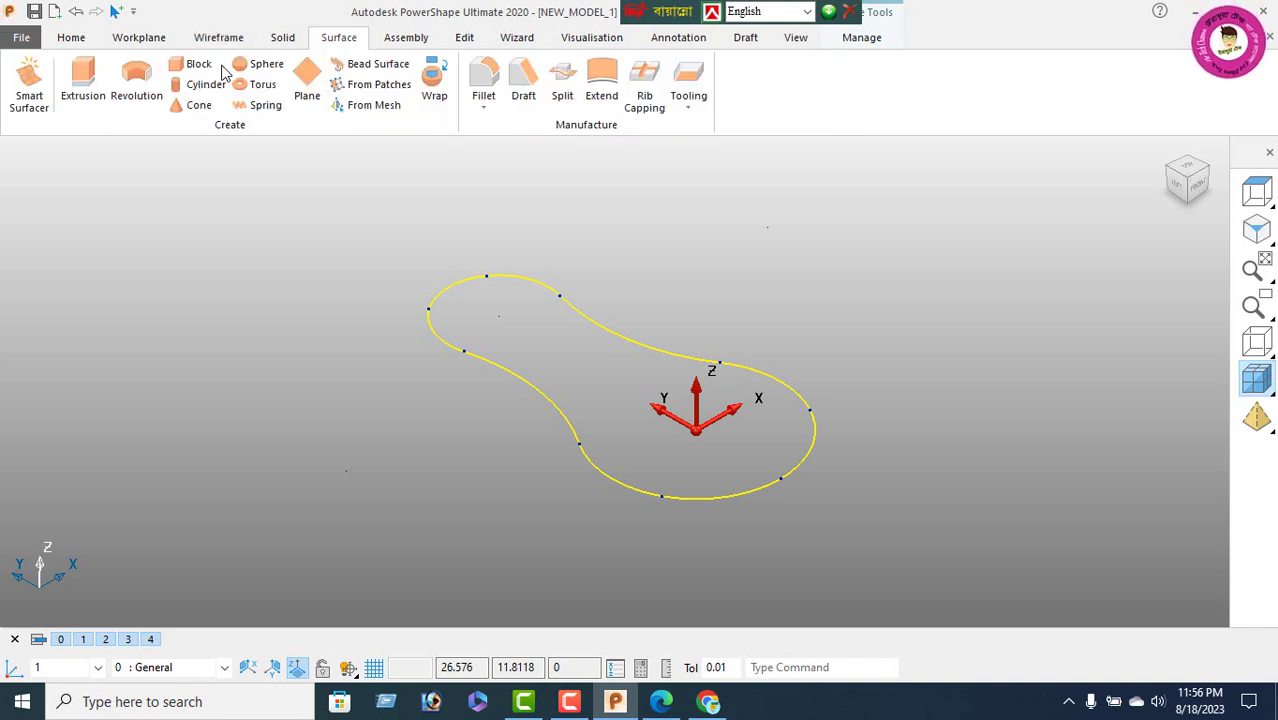
pyautogui.click(280, 40)
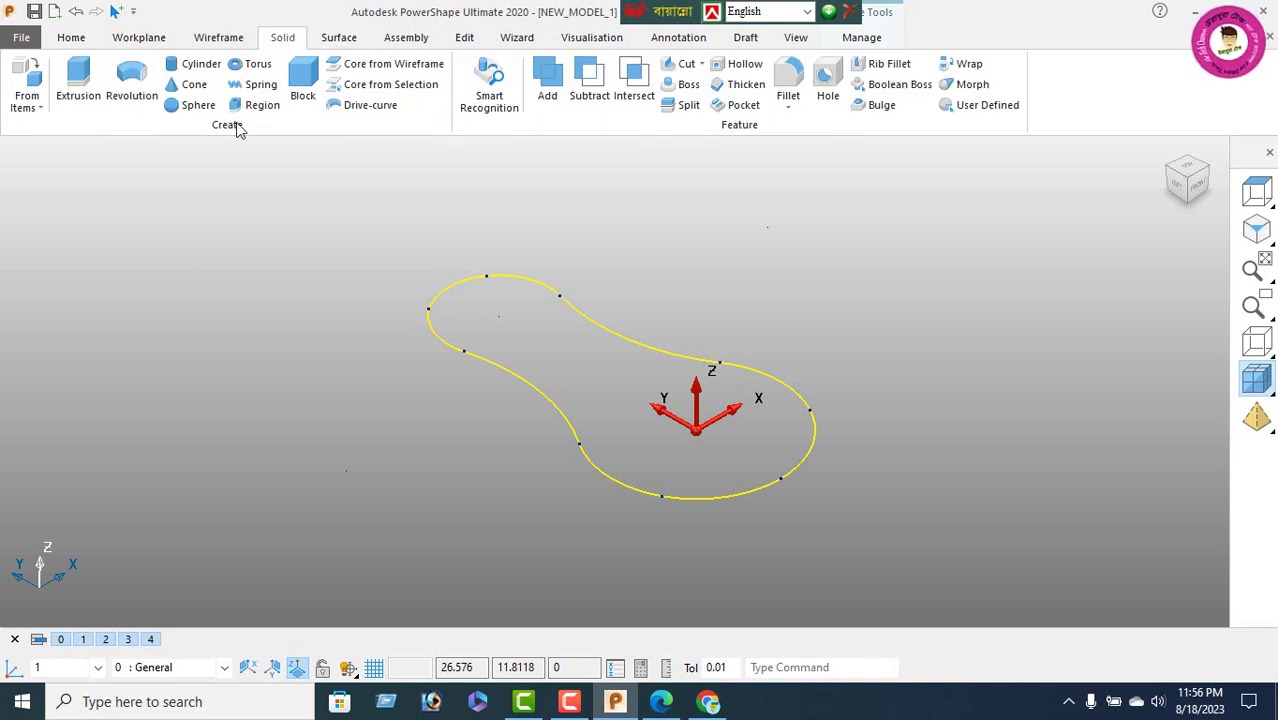
pyautogui.click(78, 88)
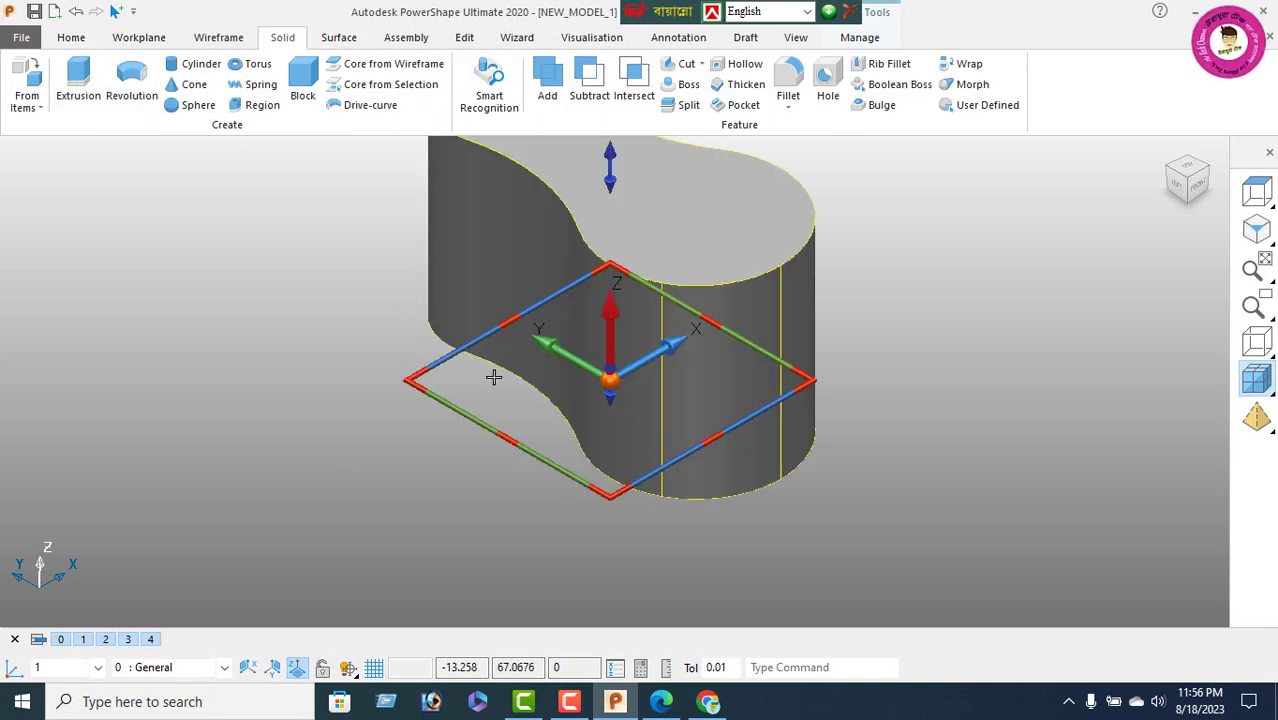
pyautogui.click(1258, 230)
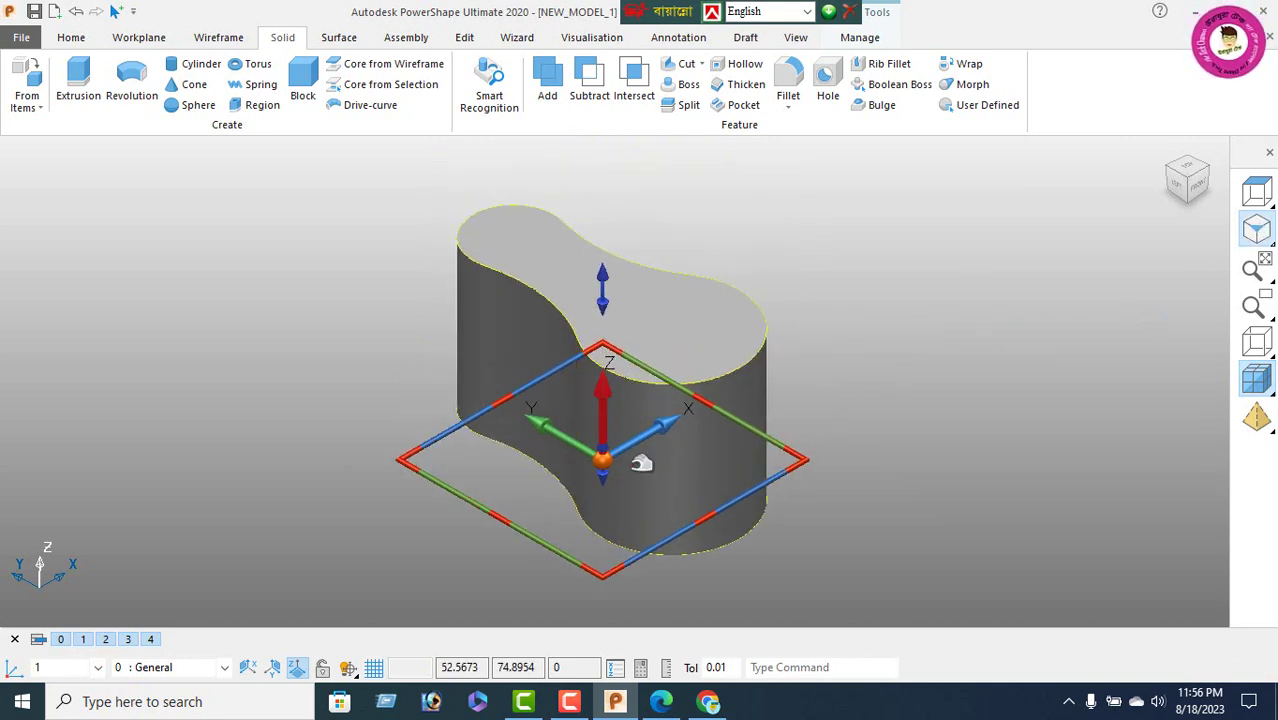
pyautogui.doubleClick(707, 450)
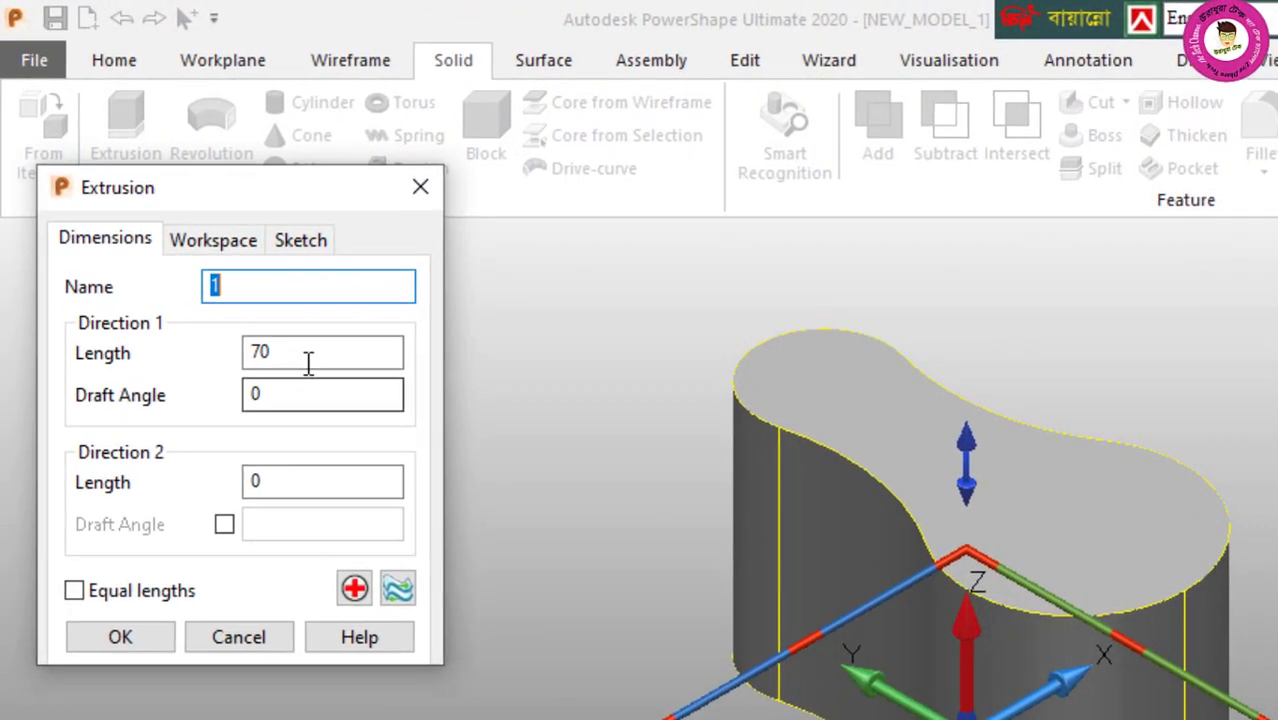
pyautogui.doubleClick(192, 224)
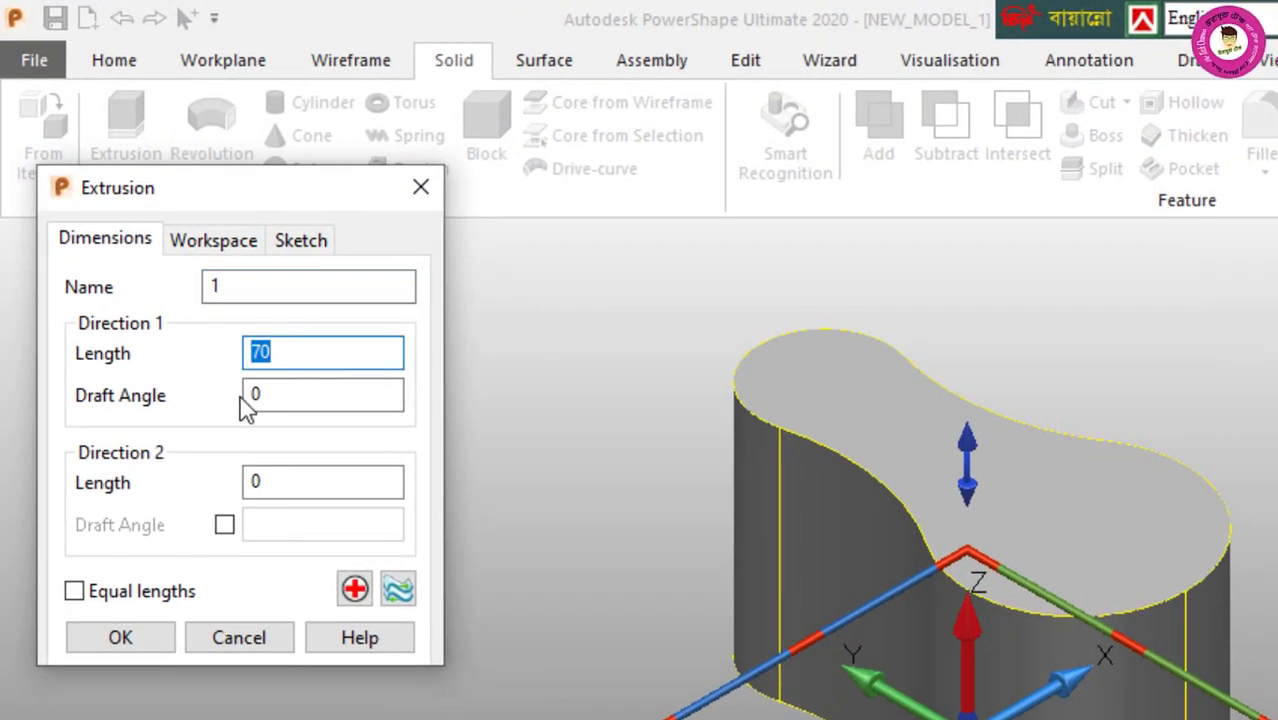
pyautogui.write('5')
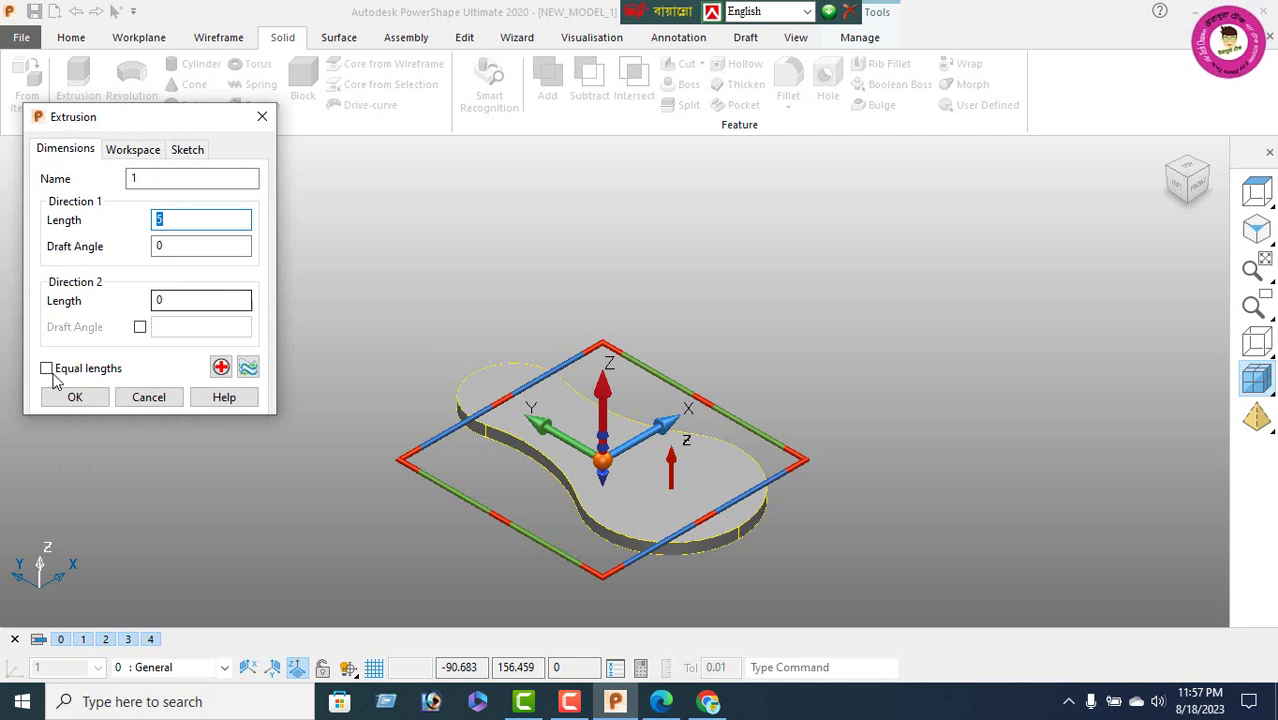
pyautogui.click(47, 369)
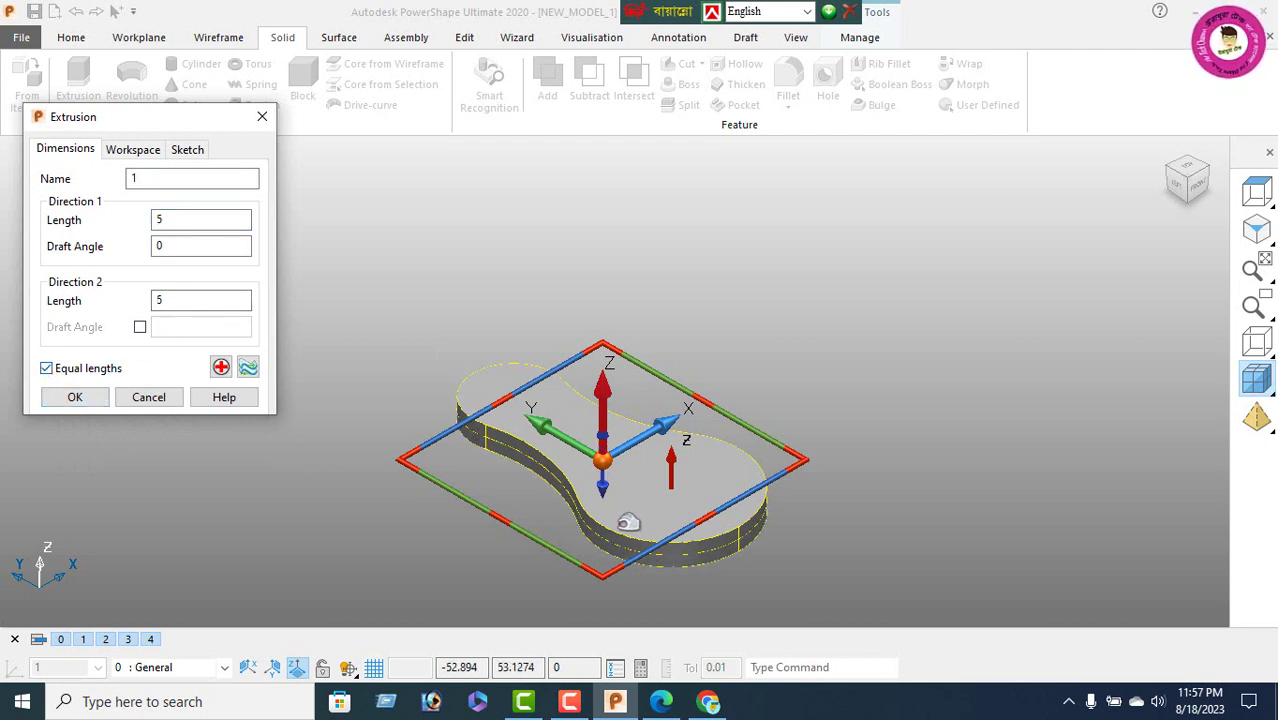
pyautogui.click(76, 400)
pyautogui.rightClick(228, 215)
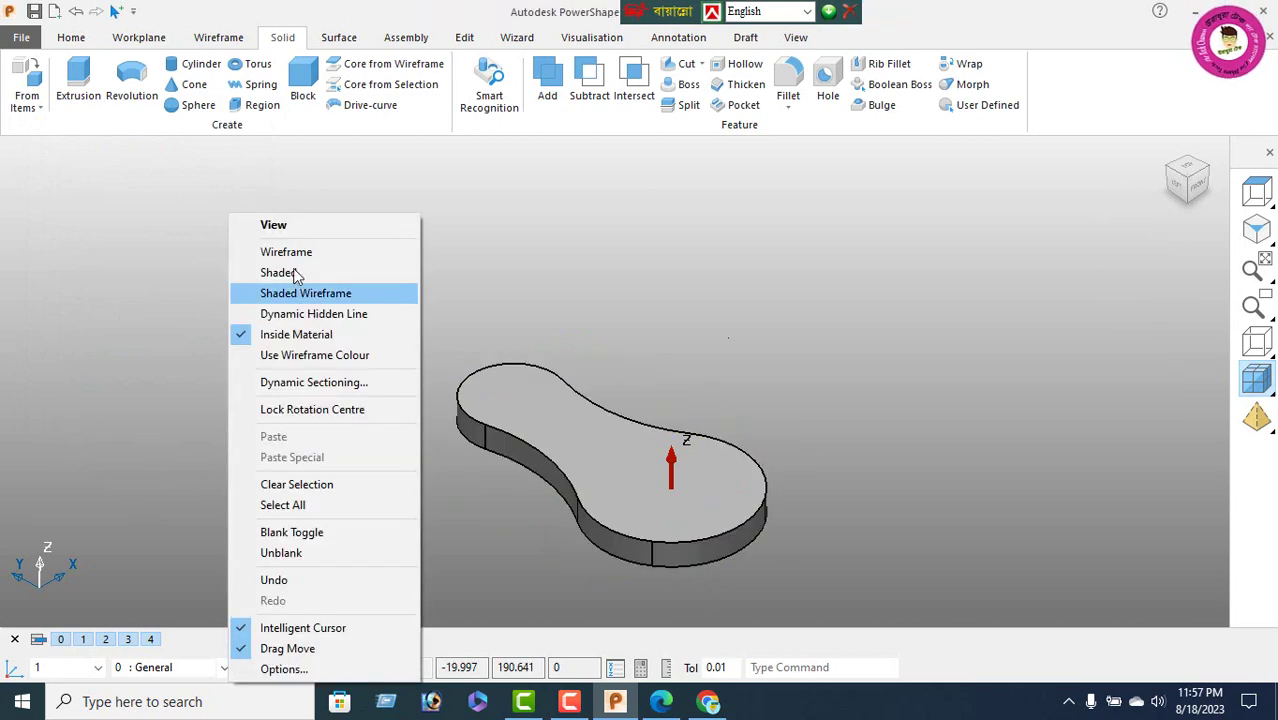
pyautogui.press('Escape')
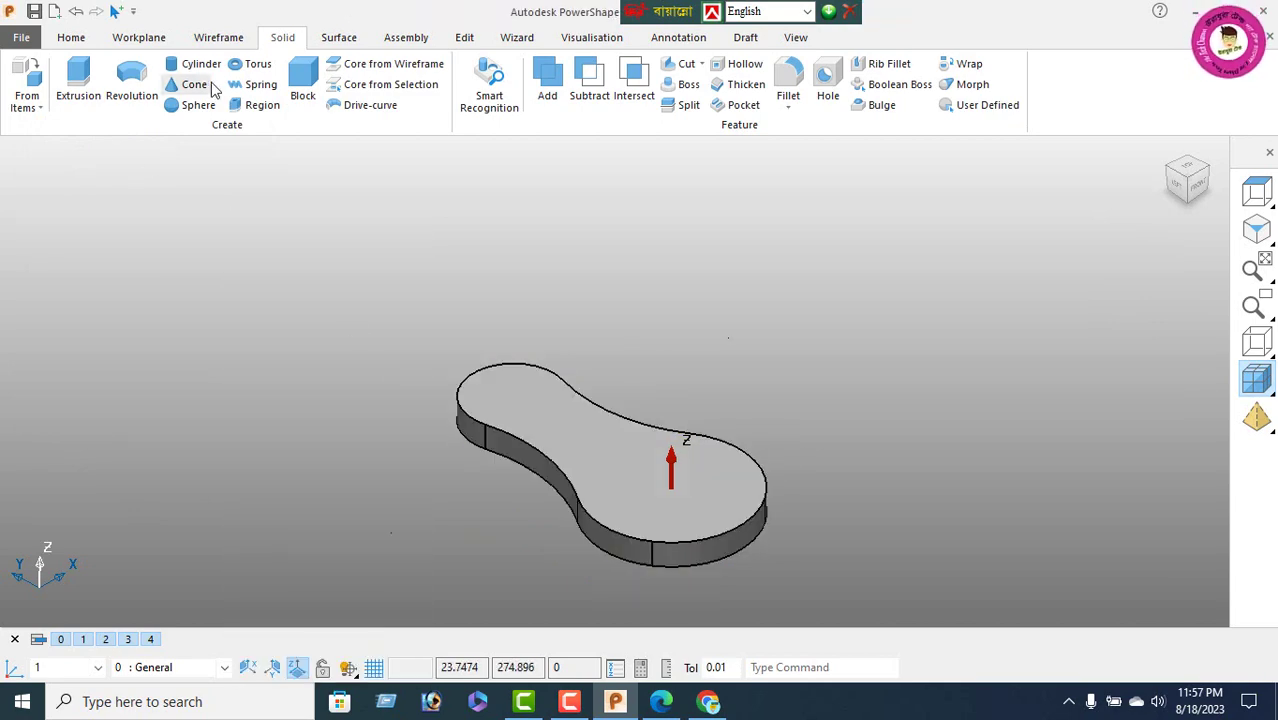
# Show the plate in wireframe, check its thickness from the front view, then return to isometric
pyautogui.click(218, 38)
pyautogui.click(66, 78)
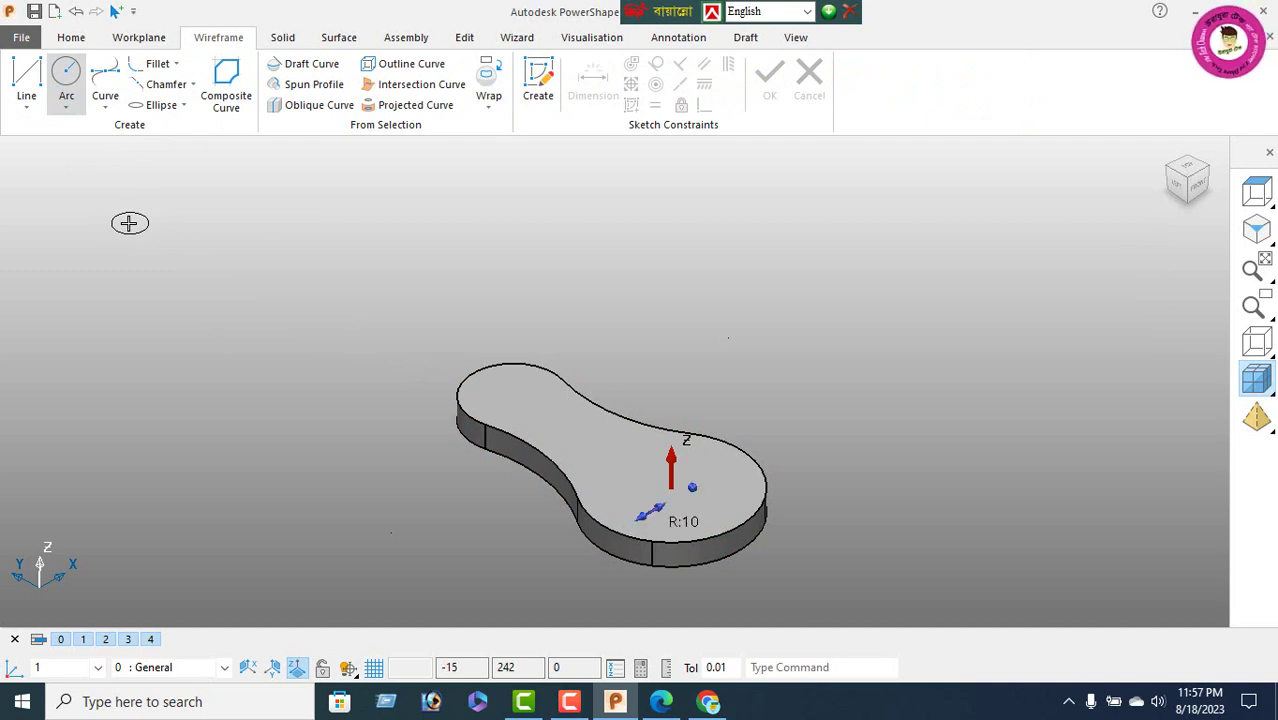
pyautogui.rightClick(201, 236)
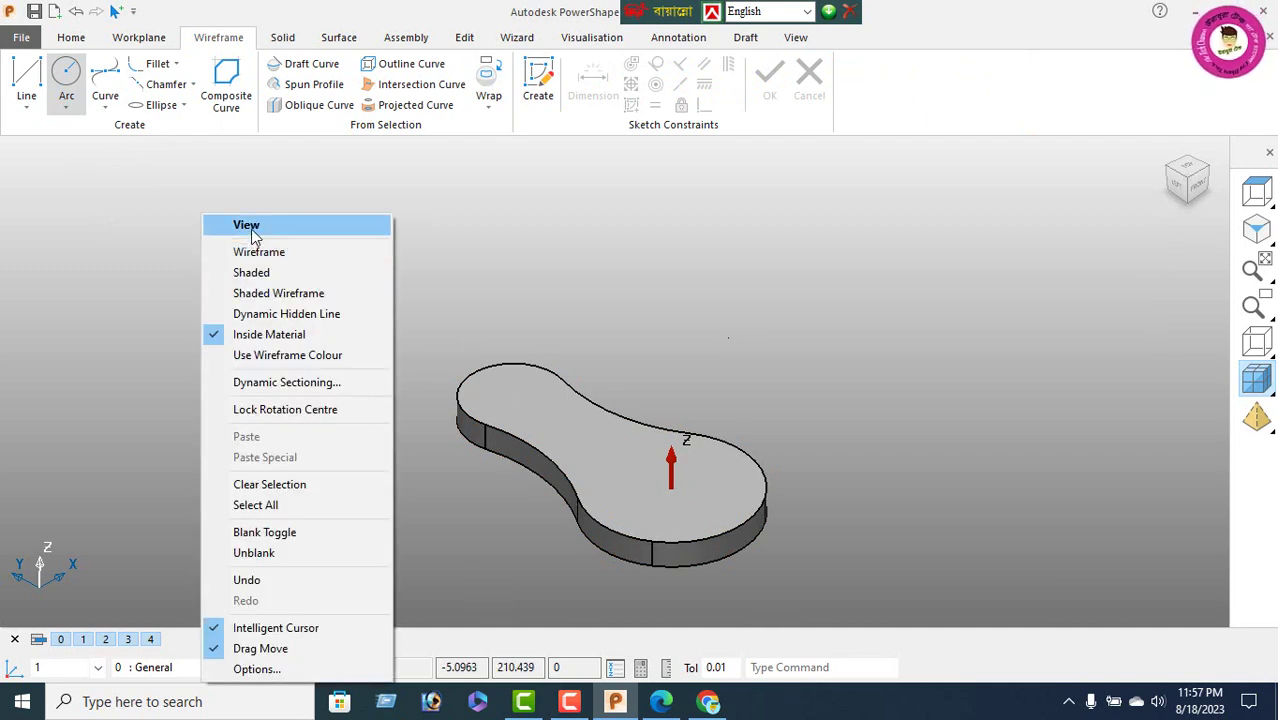
pyautogui.press('Escape')
pyautogui.moveTo(653, 485)
pyautogui.mouseDown(button='middle')
pyautogui.moveTo(737, 267)
pyautogui.moveTo(685, 271)
pyautogui.moveTo(719, 308)
pyautogui.moveTo(715, 430)
pyautogui.mouseUp(button='middle')
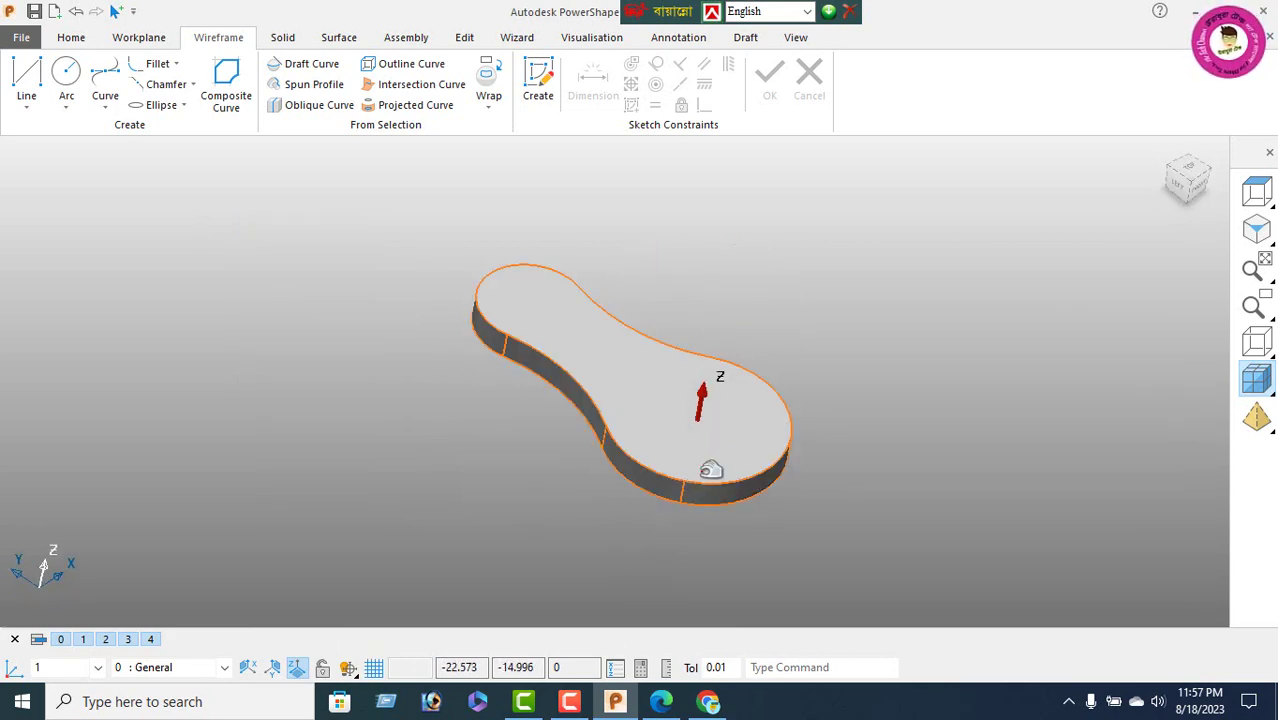
pyautogui.click(1259, 344)
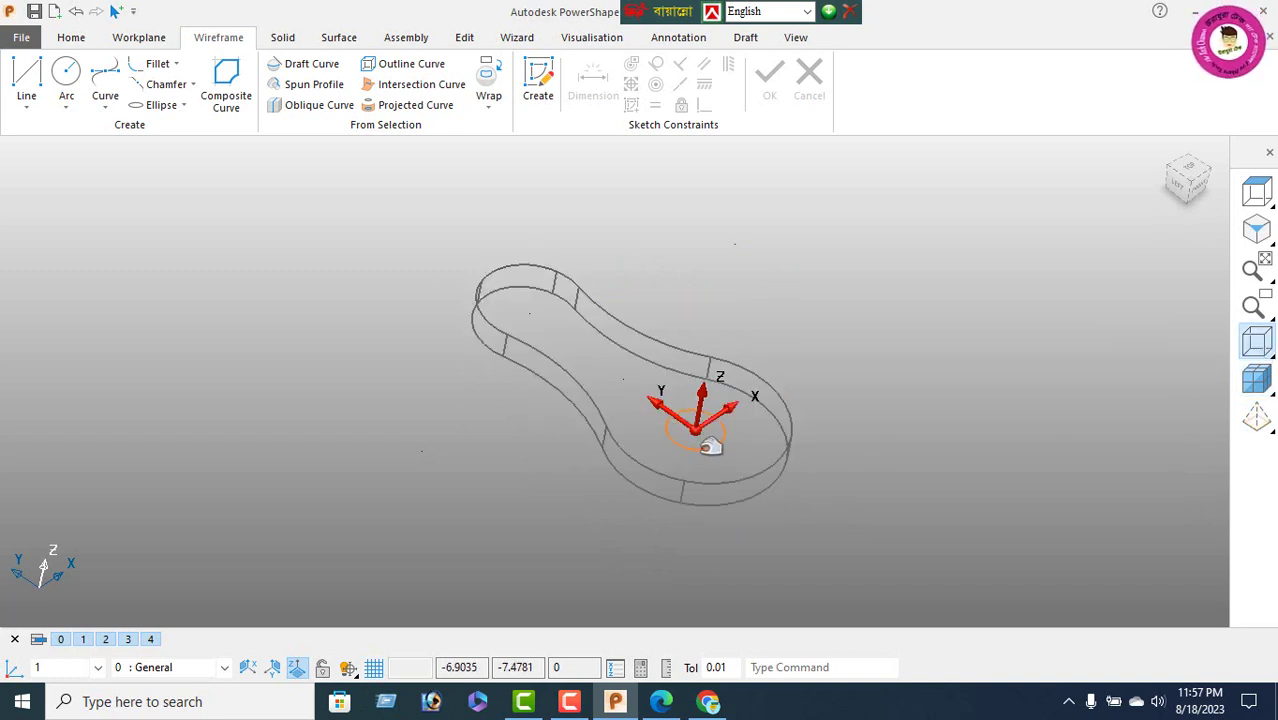
pyautogui.moveTo(708, 450)
pyautogui.mouseDown(button='middle')
pyautogui.moveTo(599, 491)
pyautogui.moveTo(525, 374)
pyautogui.mouseUp(button='middle')
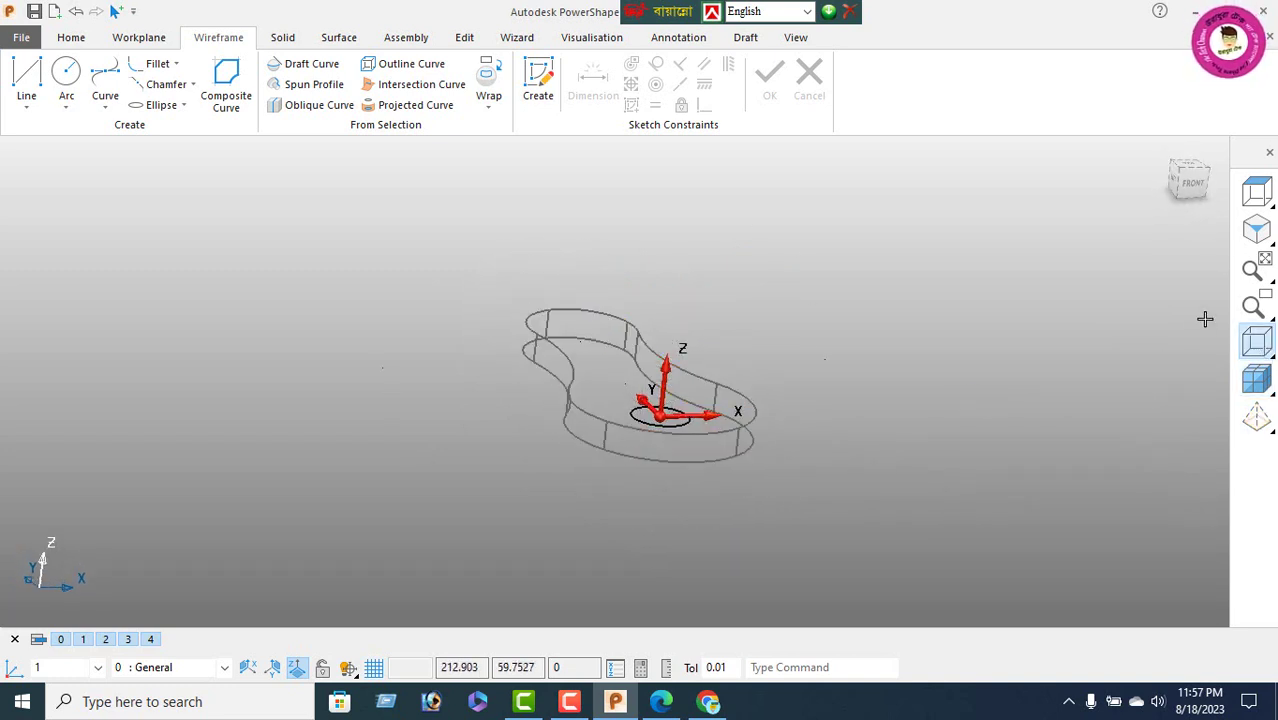
pyautogui.click(1192, 189)
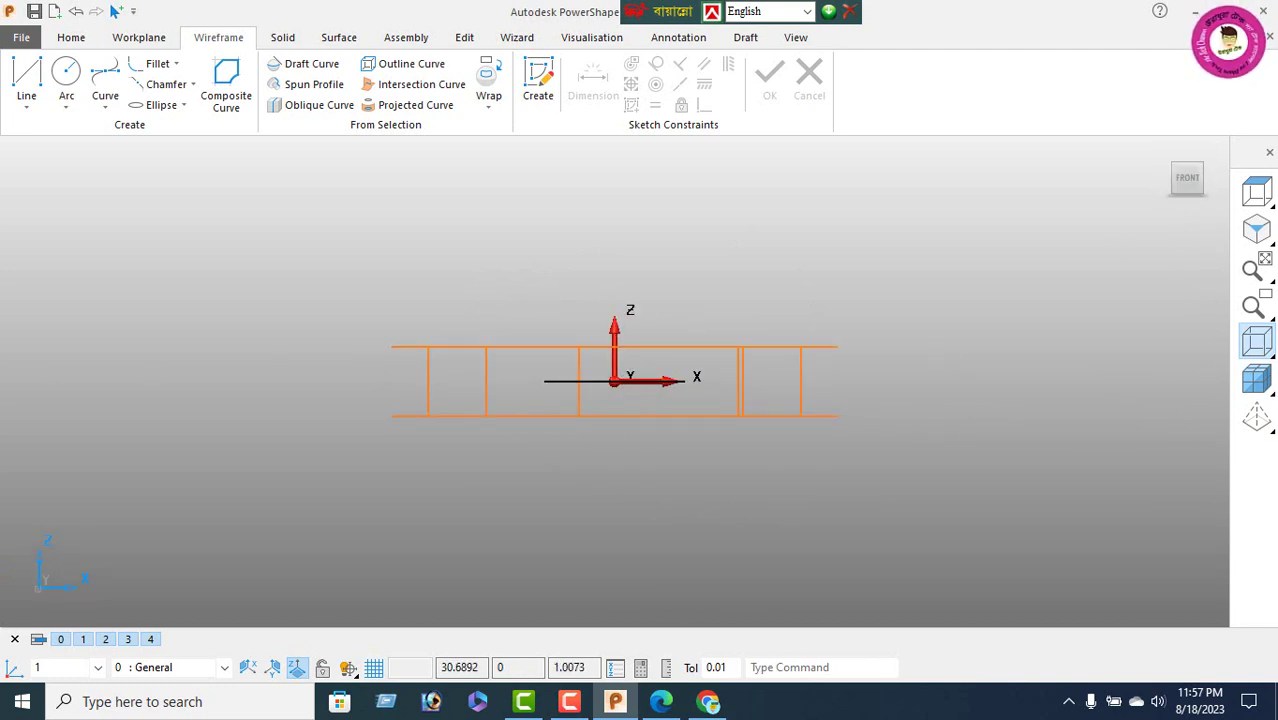
pyautogui.click(1264, 233)
pyautogui.rightClick(275, 215)
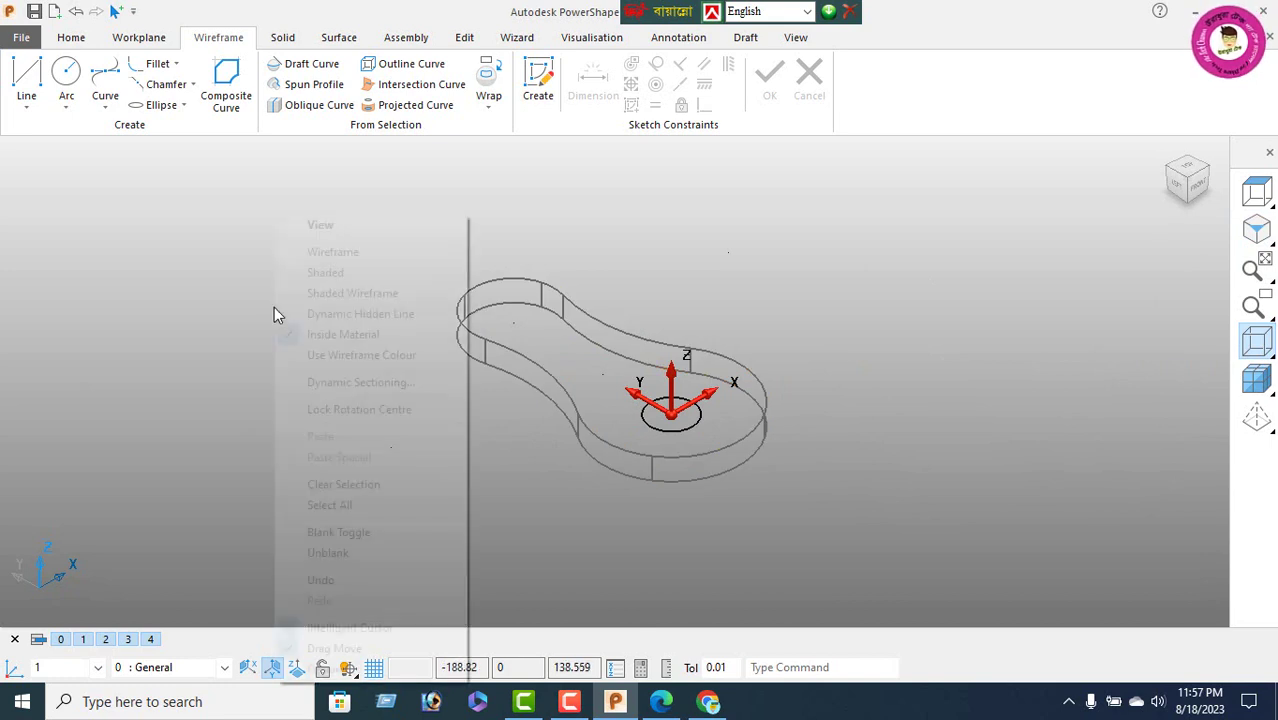
# Resize the big-end circle to a 64 diameter and start a solid extrusion of it
pyautogui.click(318, 228)
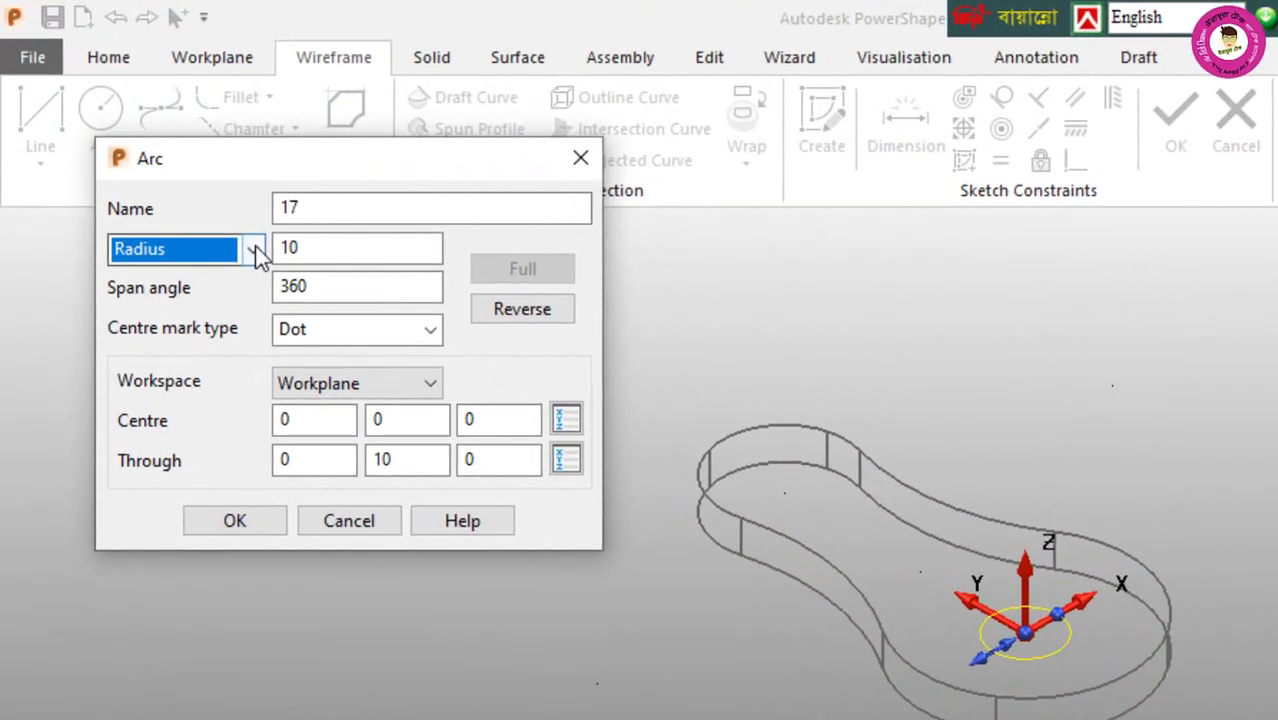
pyautogui.click(255, 250)
pyautogui.click(145, 300)
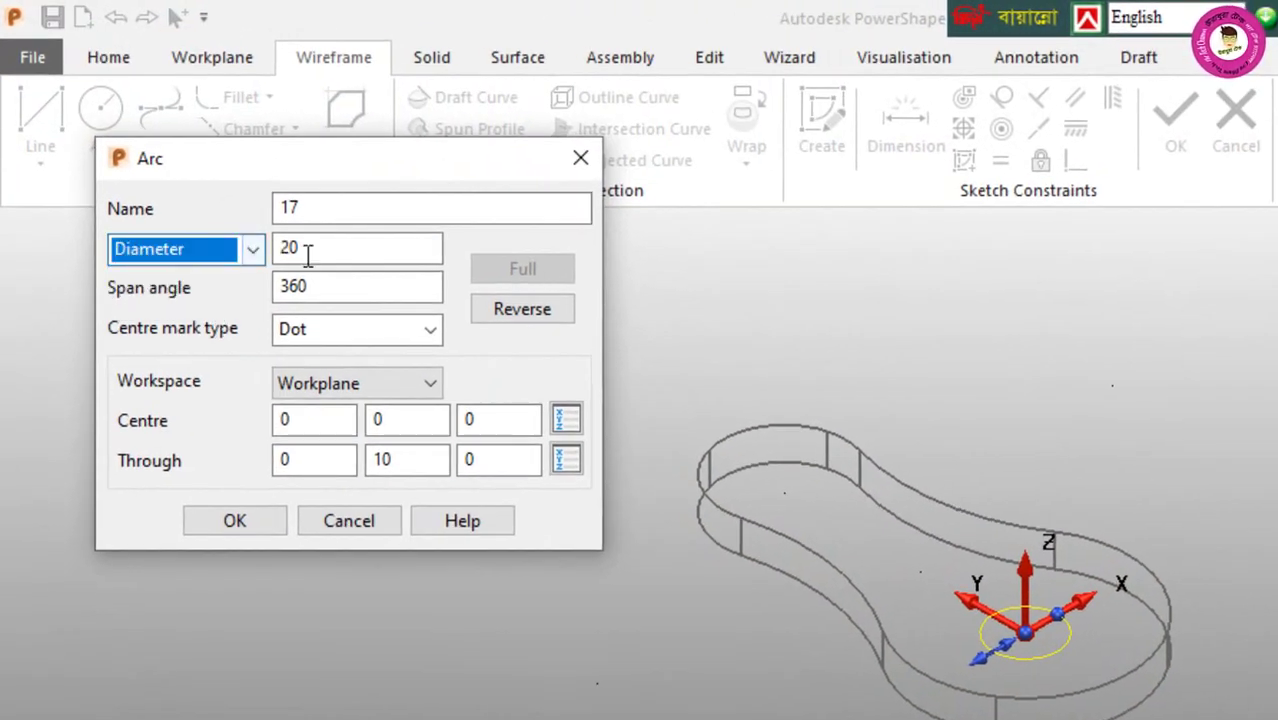
pyautogui.press('Tab')
pyautogui.write('64')
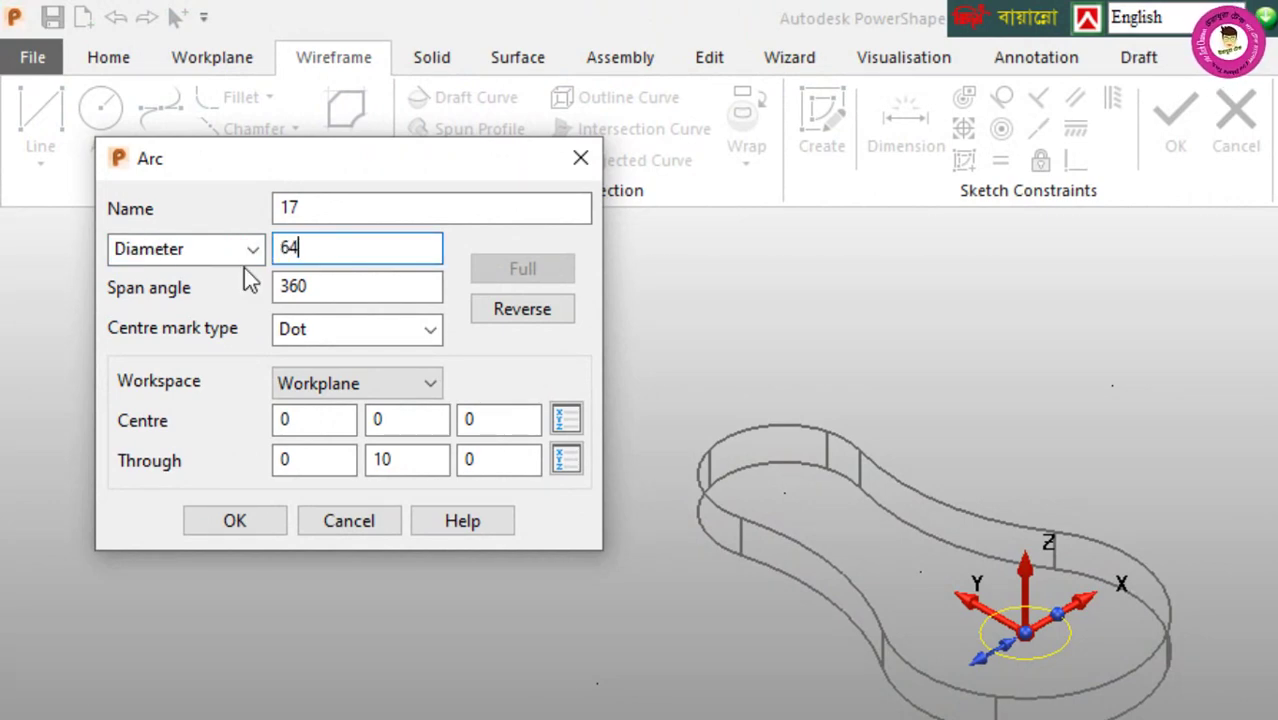
pyautogui.press('Return')
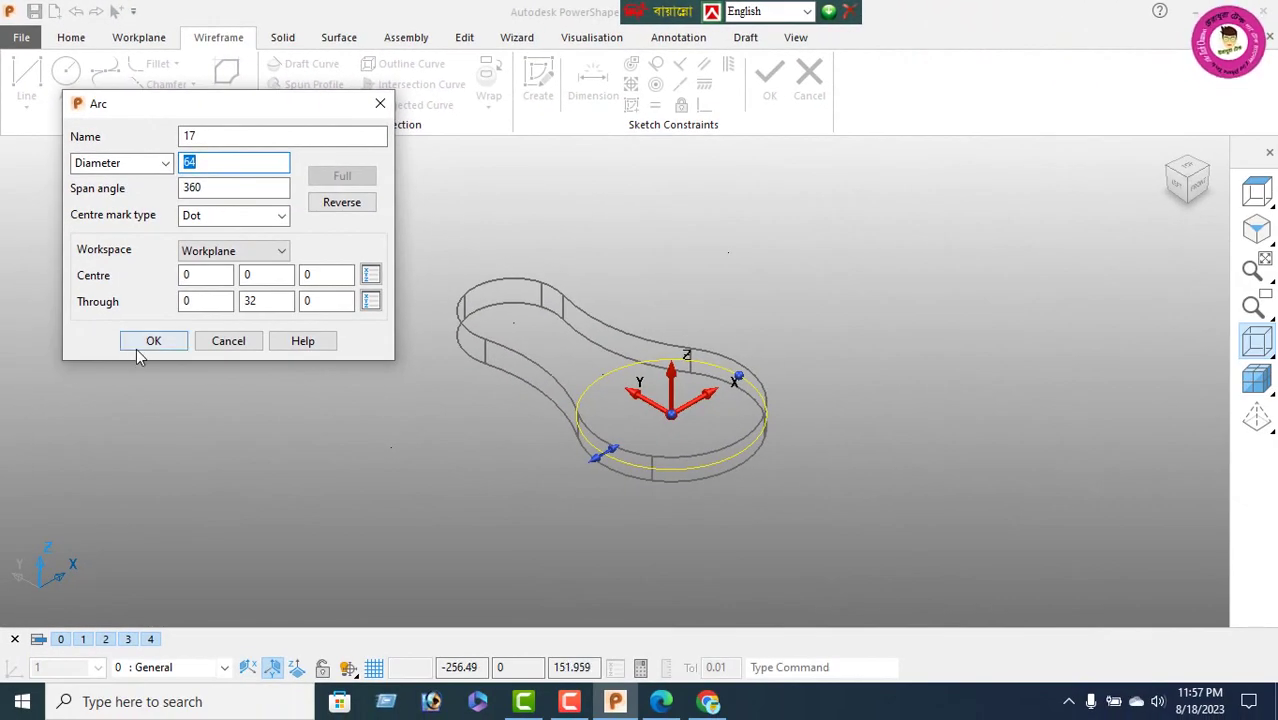
pyautogui.click(140, 347)
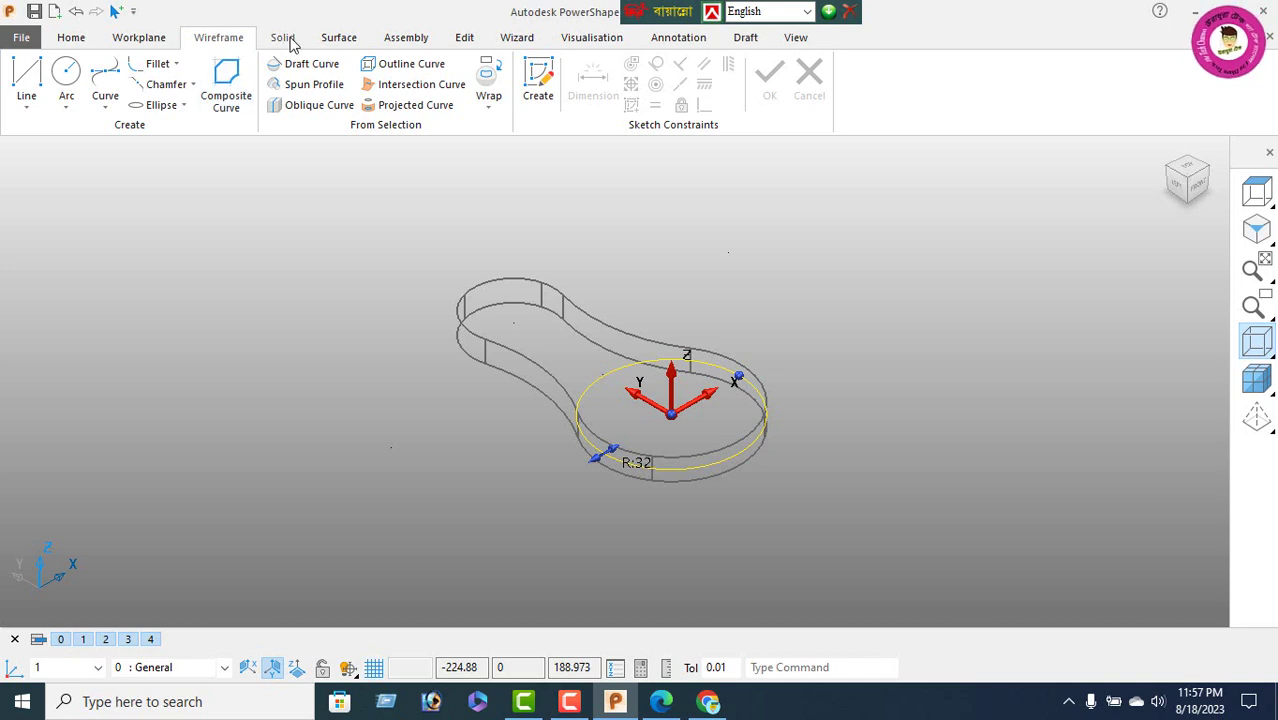
pyautogui.click(283, 38)
pyautogui.click(78, 80)
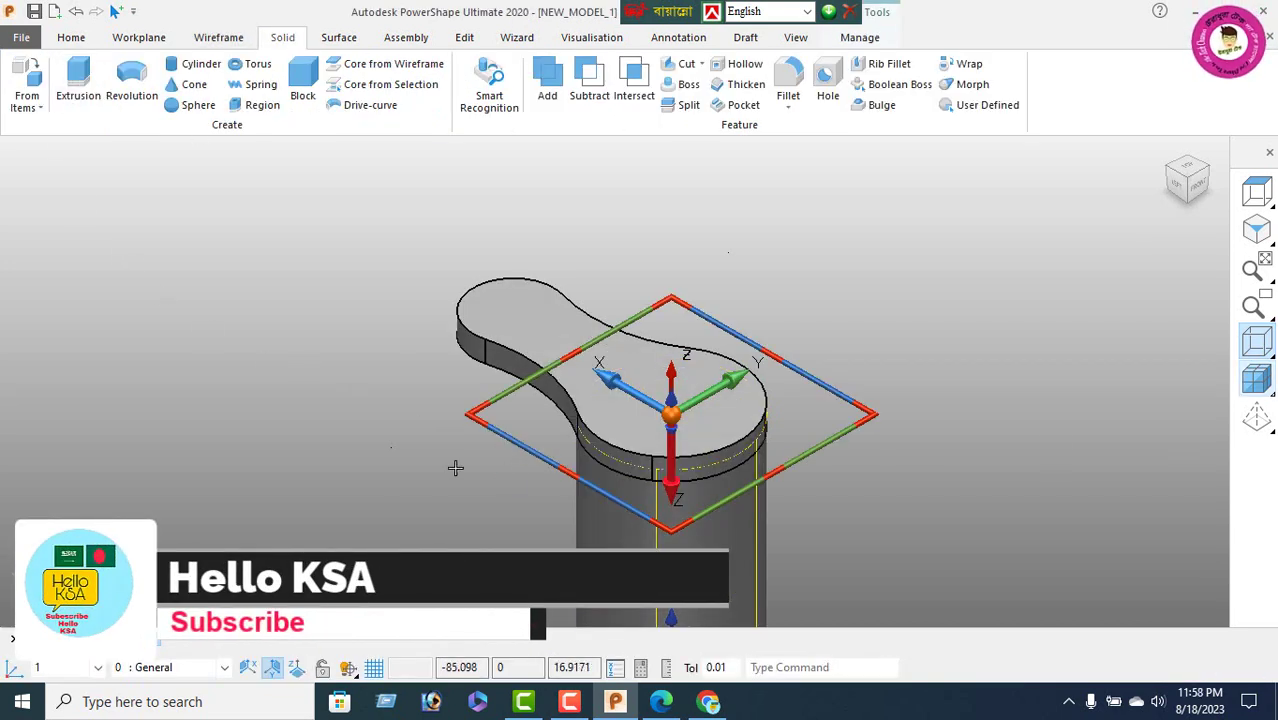
# Extrude the big-end cylinder 15 equally in both directions, checking the PDF drawing
pyautogui.moveTo(455, 468); pyautogui.dragTo(733, 424, button='middle')
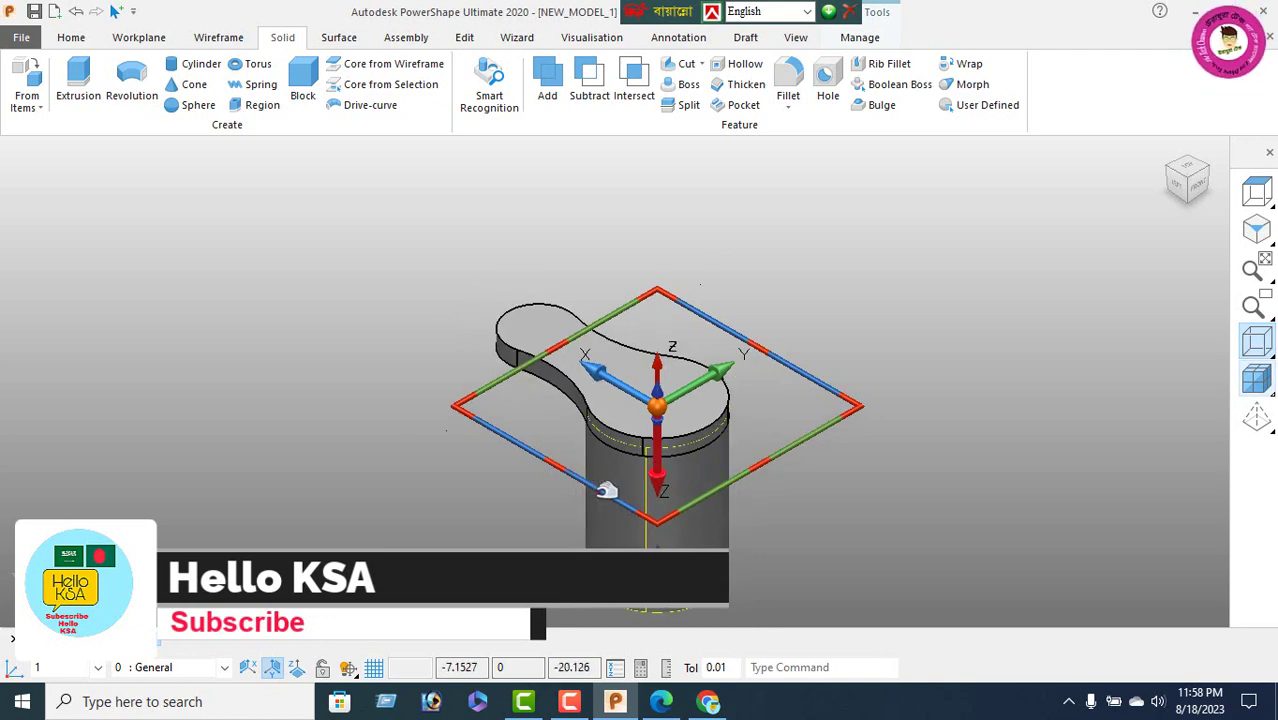
pyautogui.click(662, 700)
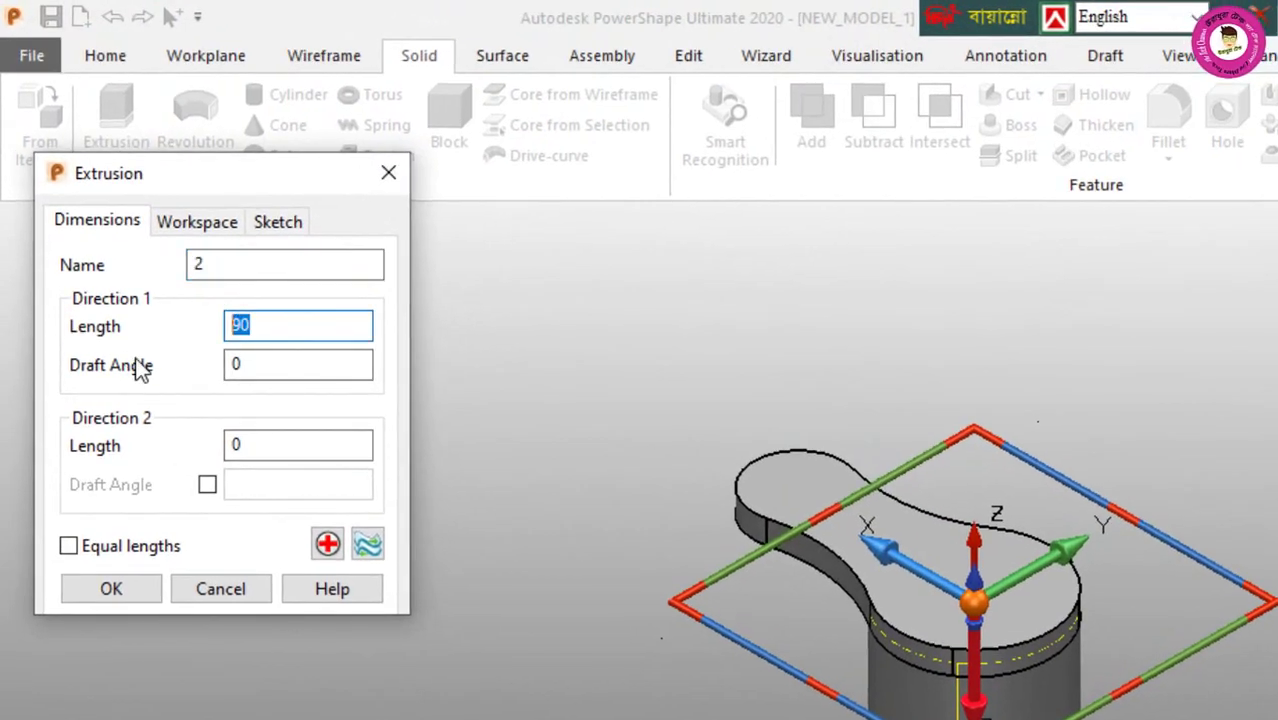
pyautogui.write('15')
pyautogui.press('Return')
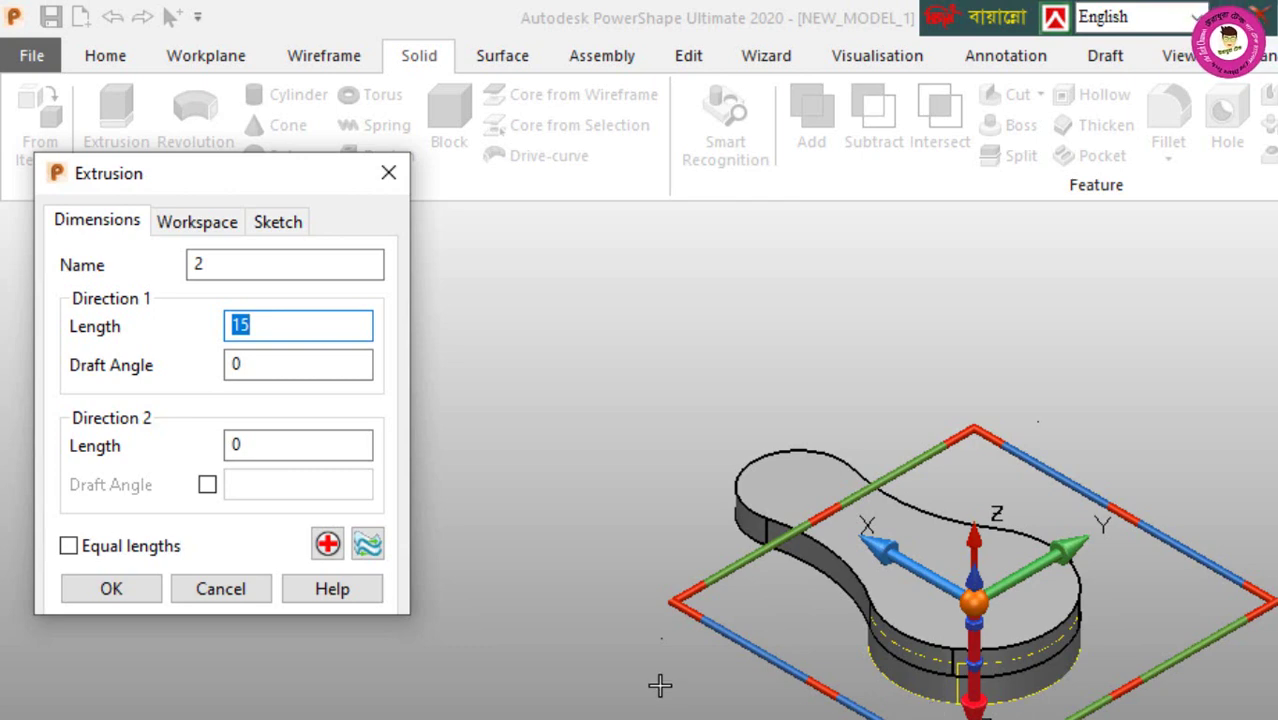
pyautogui.click(68, 546)
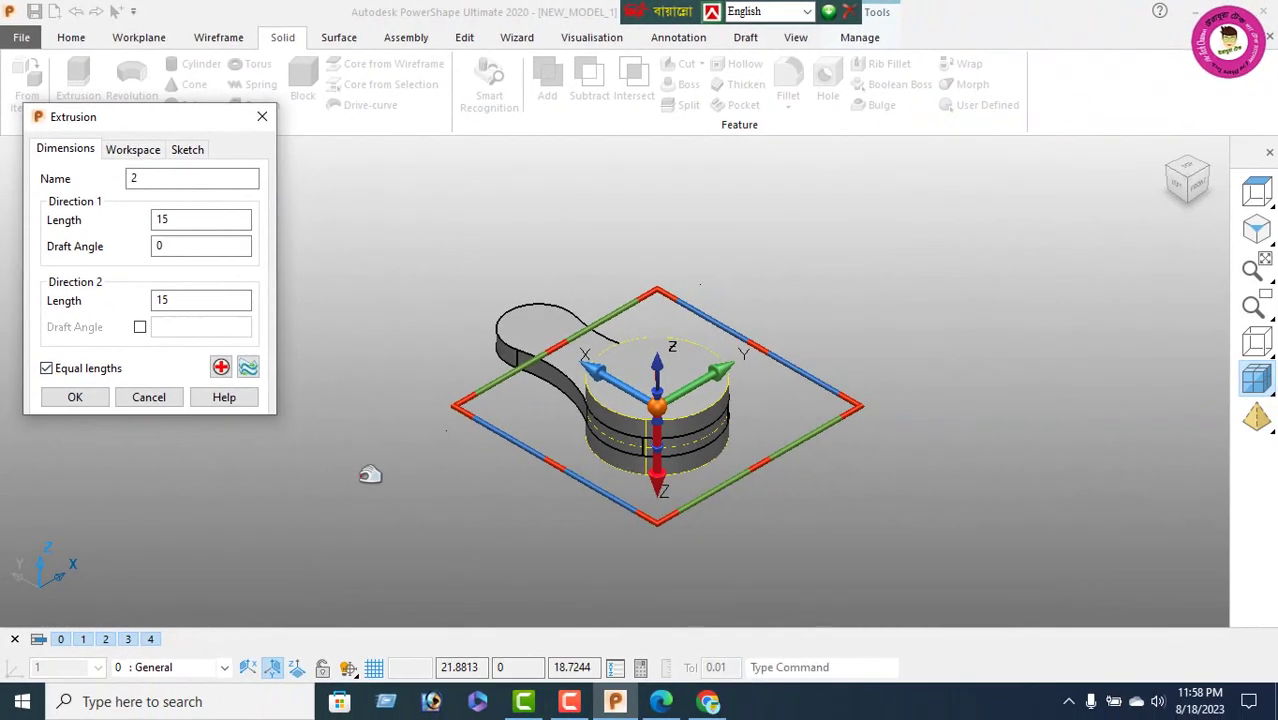
pyautogui.click(76, 397)
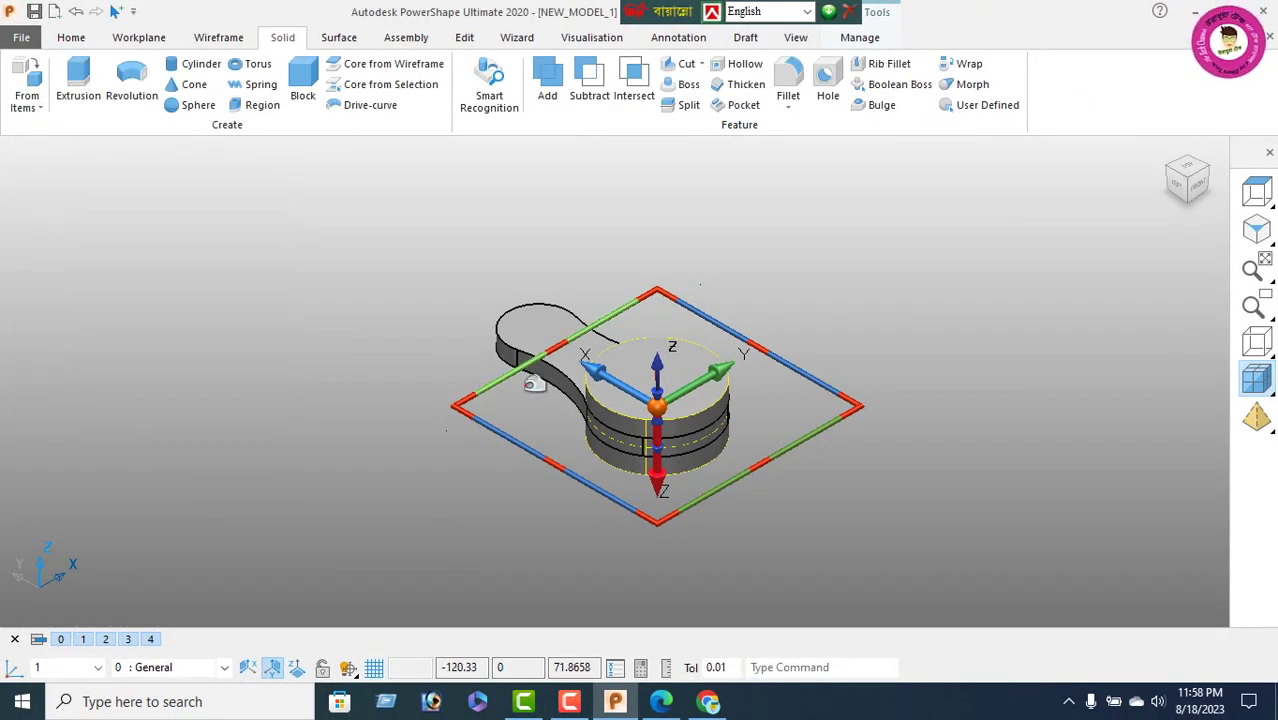
# Join the cylinder and plate into one solid and bring up the display-mode choices
pyautogui.click(552, 82)
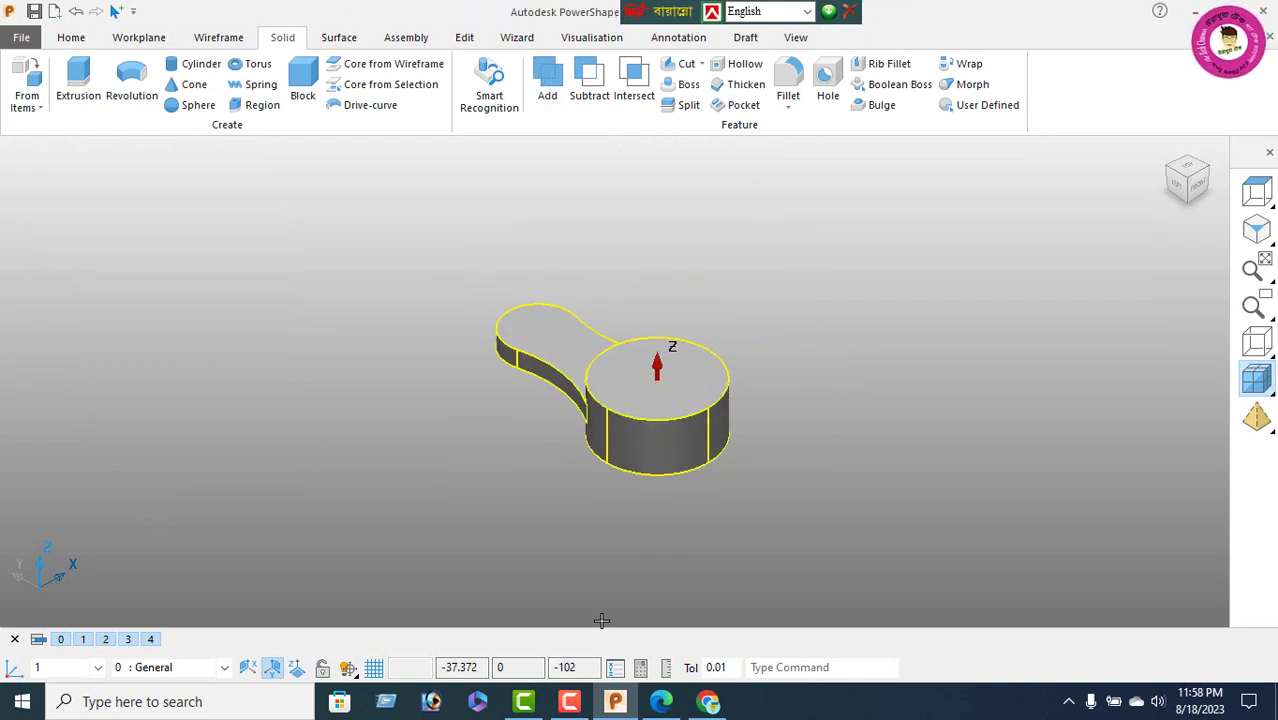
pyautogui.rightClick(89, 250)
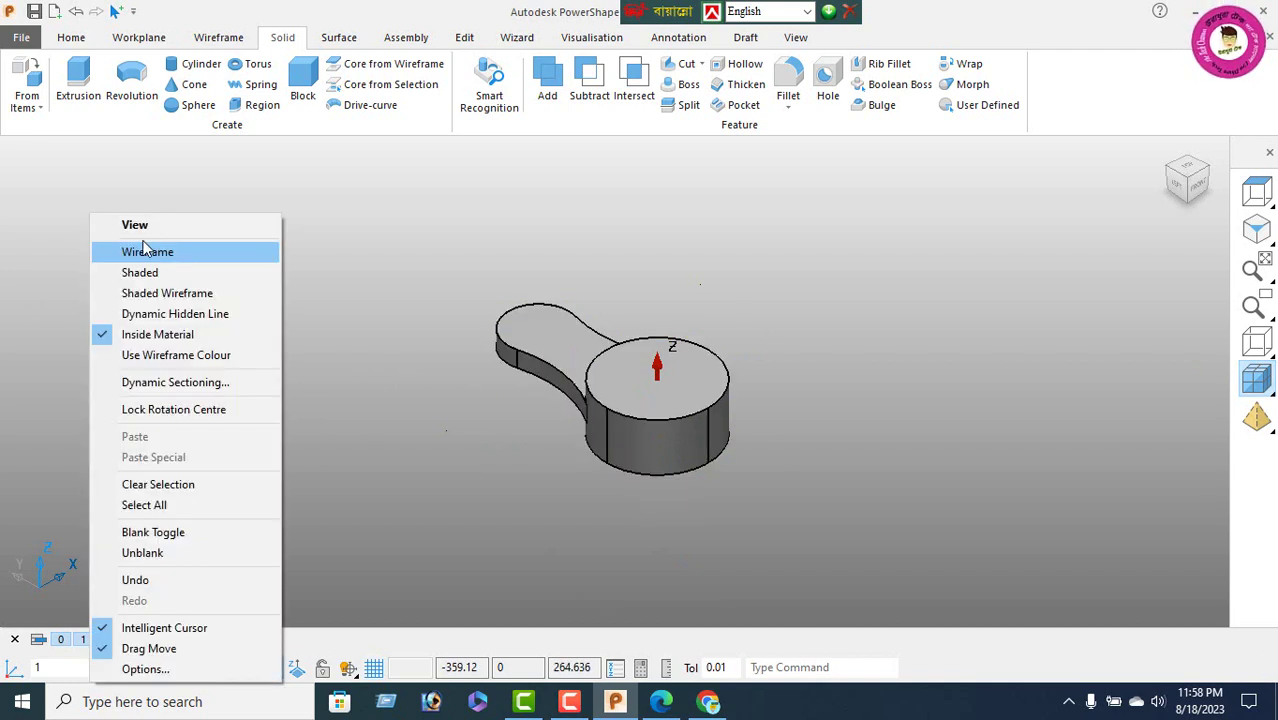
pyautogui.click(115, 224)
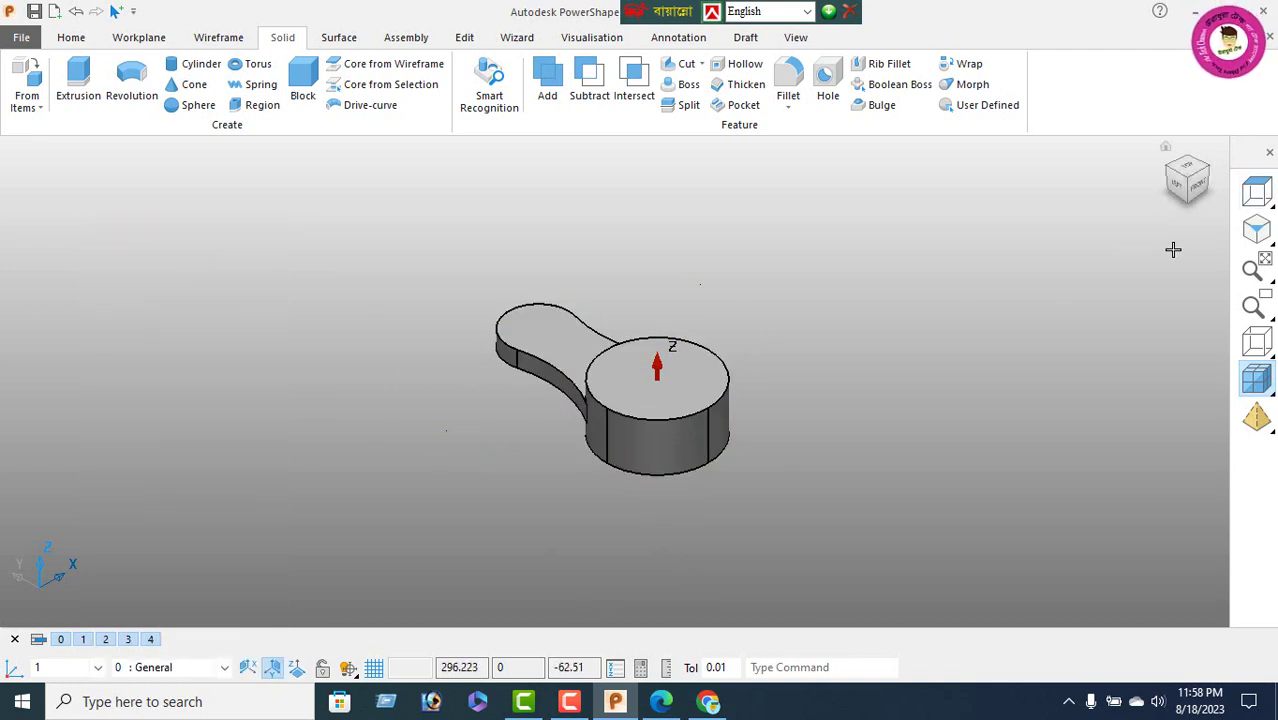
# From the Top view, draw a circle centred on the rod's small end
pyautogui.click(1018, 190)
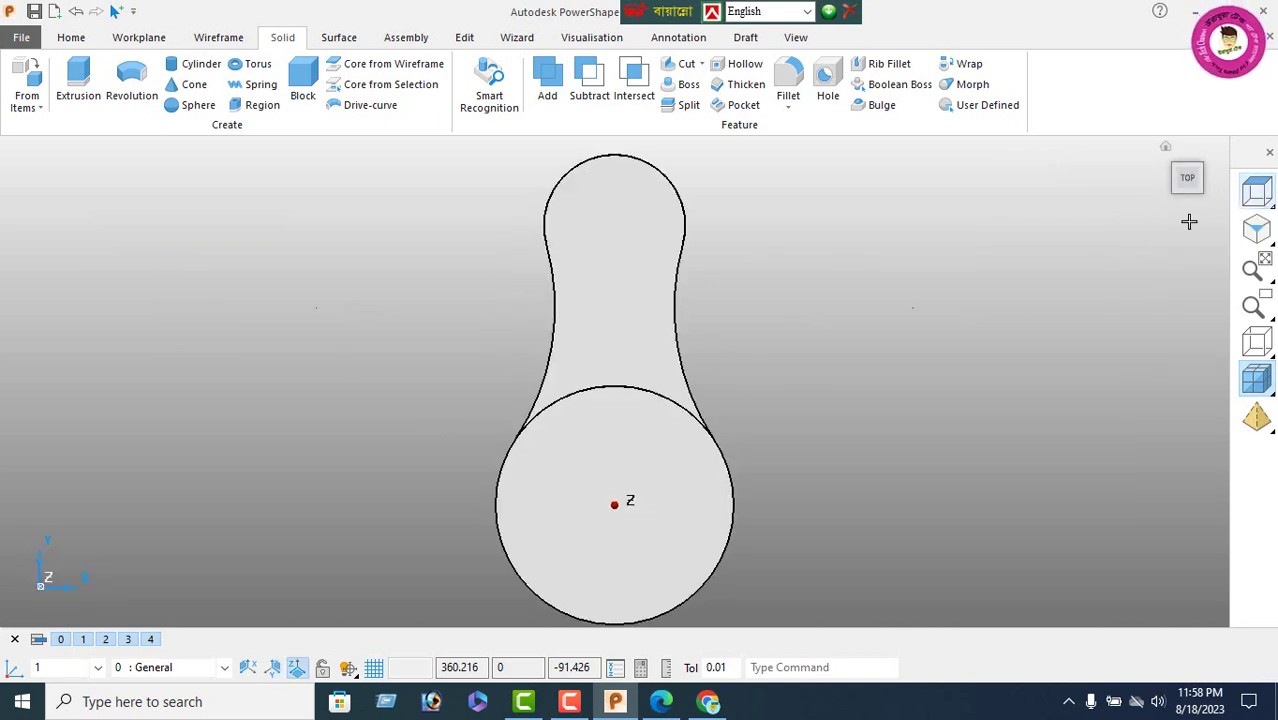
pyautogui.click(212, 38)
pyautogui.click(66, 78)
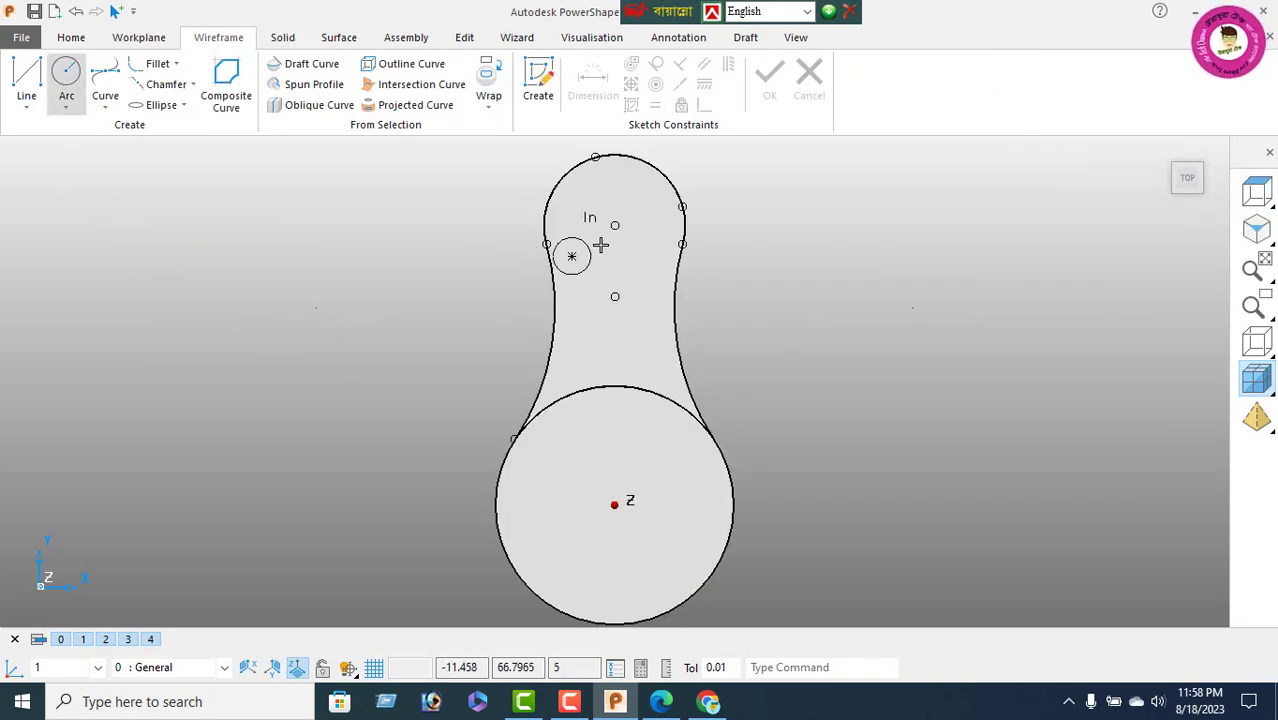
pyautogui.click(614, 225)
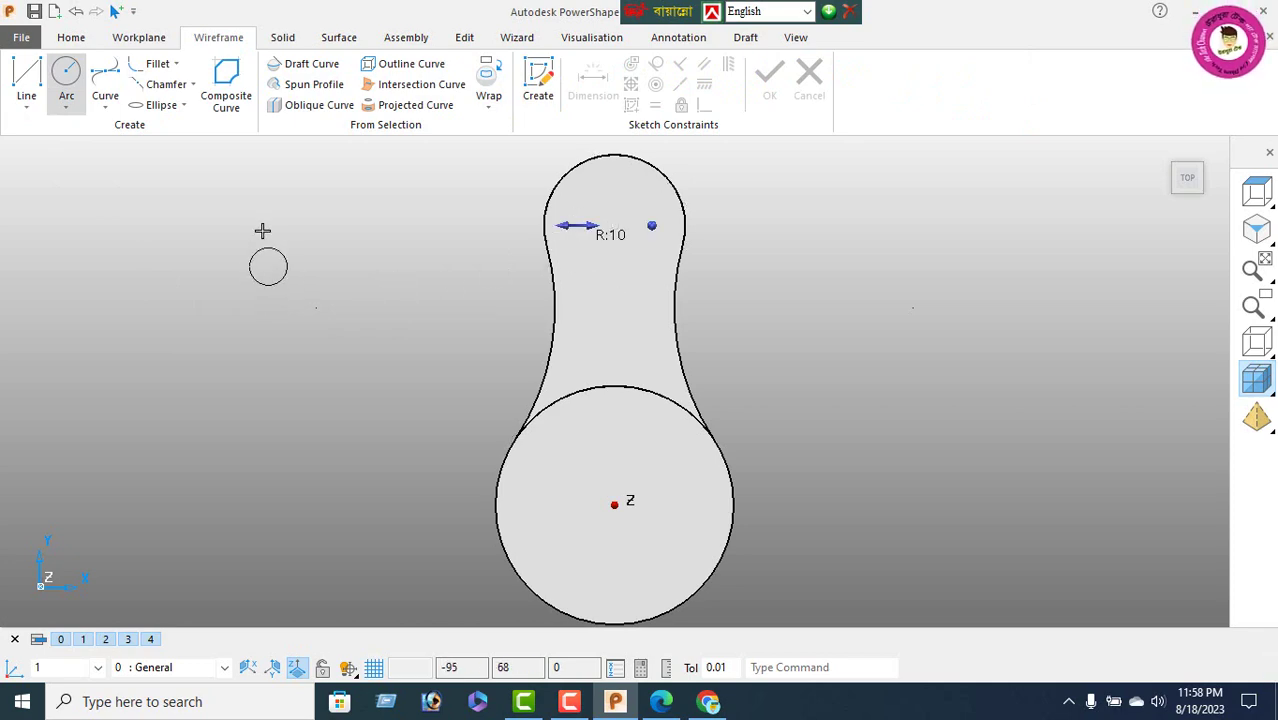
pyautogui.rightClick(264, 262)
pyautogui.press('Escape')
pyautogui.moveTo(599, 439)
pyautogui.mouseDown(button='middle')
pyautogui.moveTo(476, 607)
pyautogui.moveTo(650, 631)
pyautogui.moveTo(901, 480)
pyautogui.moveTo(958, 425)
pyautogui.moveTo(1197, 343)
pyautogui.mouseUp(button='middle')
# Resize the new circle to a 38 mm diameter
pyautogui.click(1257, 341)
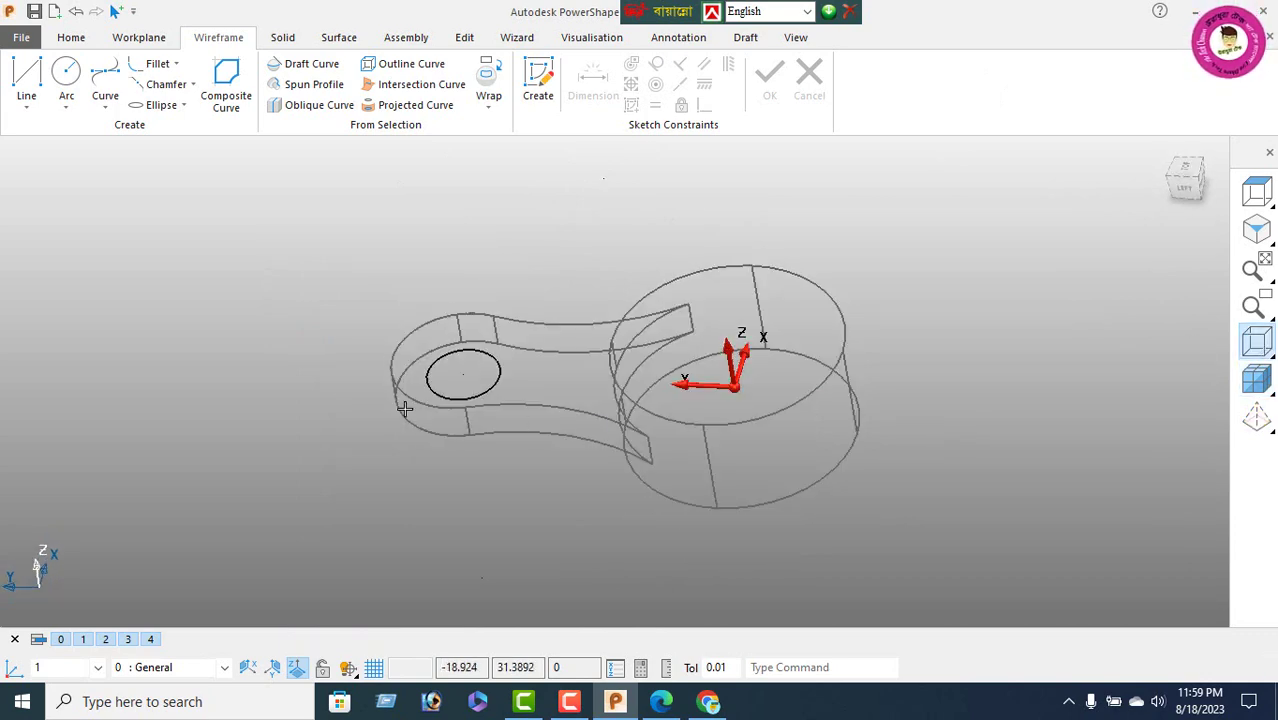
pyautogui.doubleClick(497, 373)
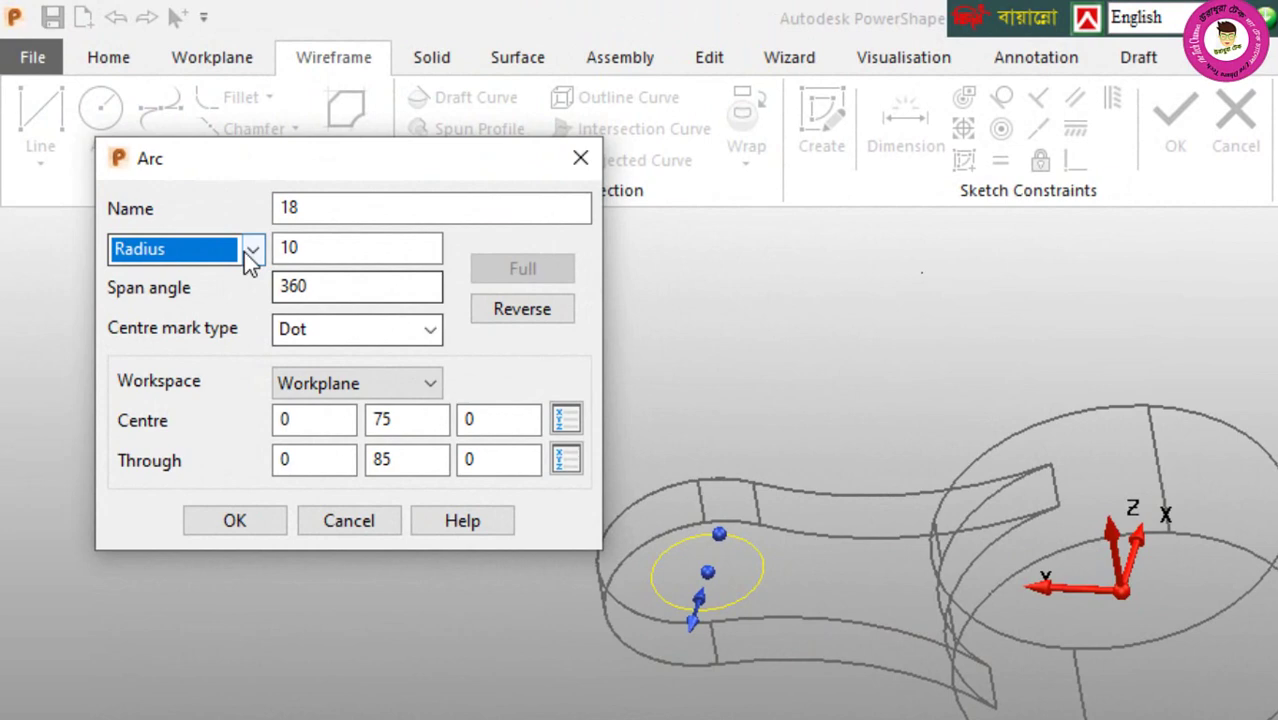
pyautogui.click(165, 164)
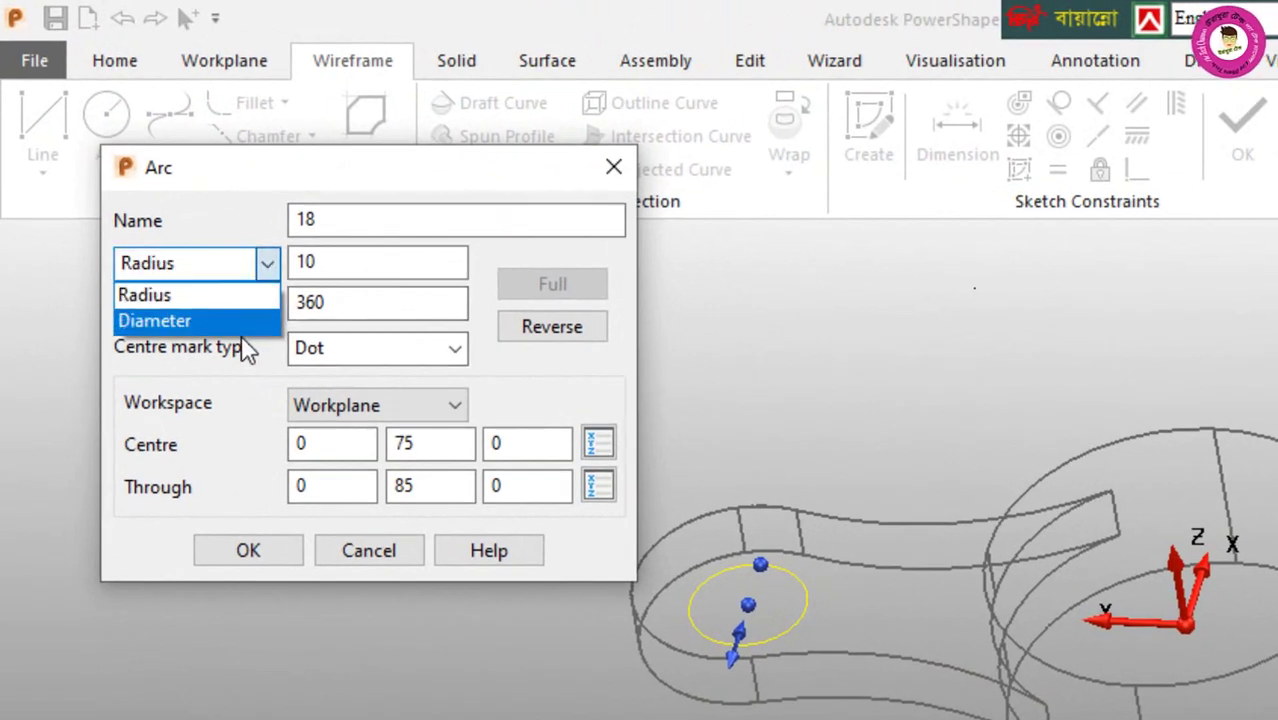
pyautogui.click(242, 320)
pyautogui.doubleClick(342, 265)
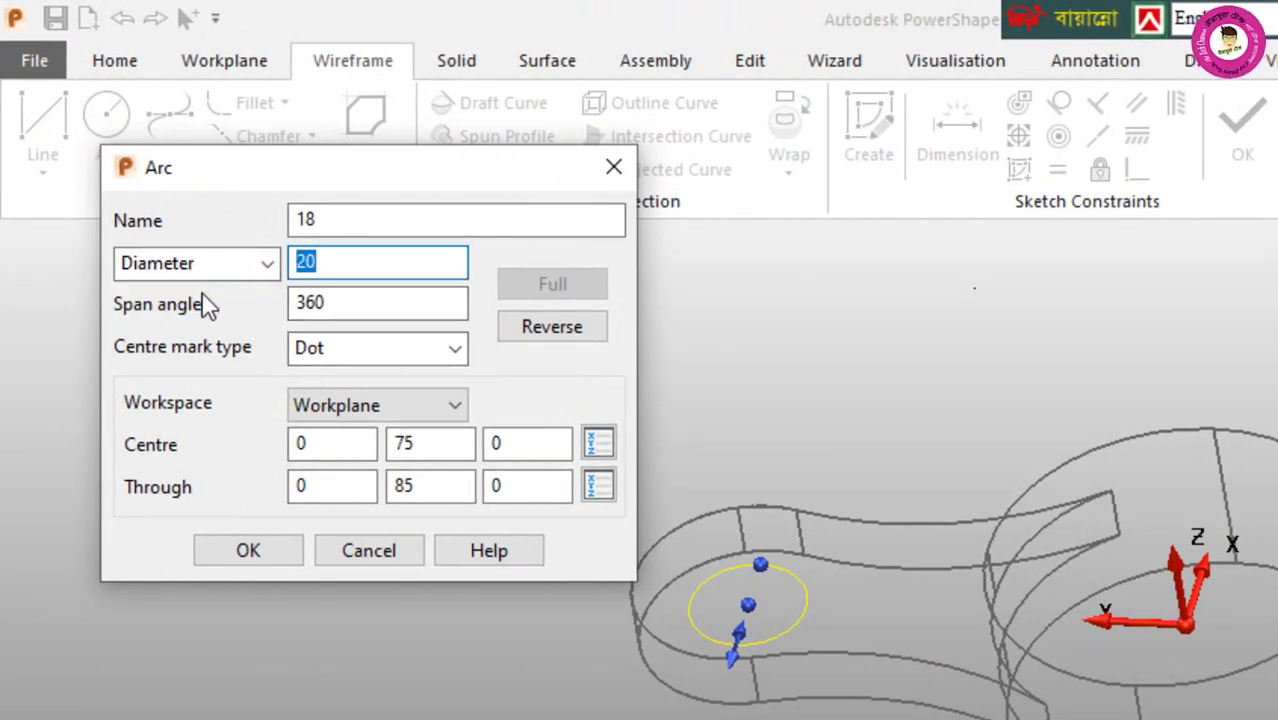
pyautogui.write('38')
pyautogui.press('Return')
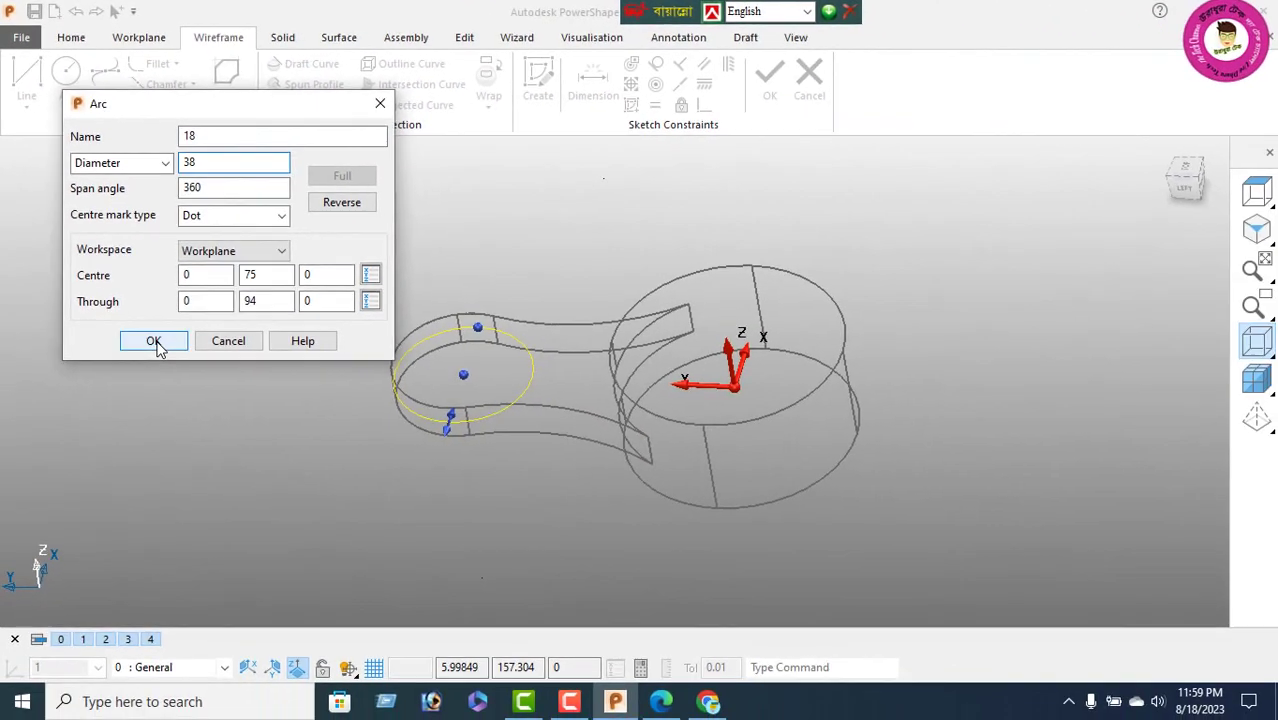
pyautogui.click(153, 341)
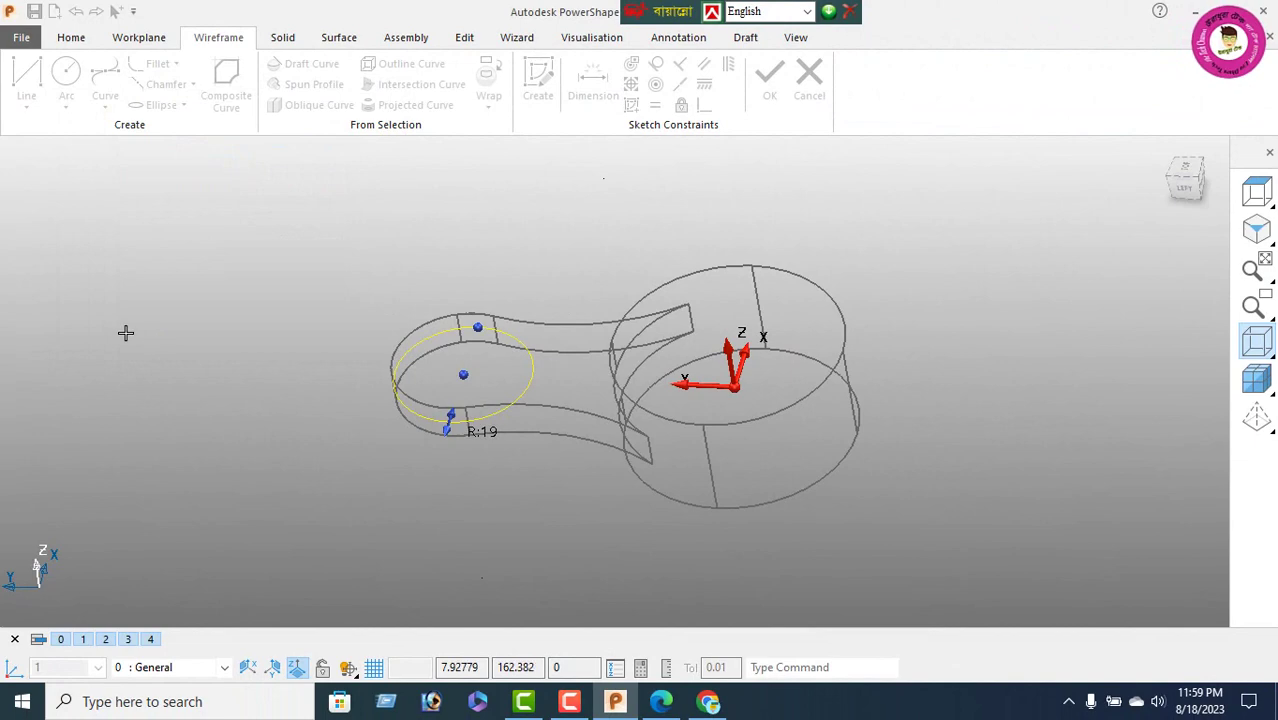
pyautogui.click(282, 37)
# Extrude the 38 mm circle with length 15 and Equal lengths ticked
pyautogui.click(78, 82)
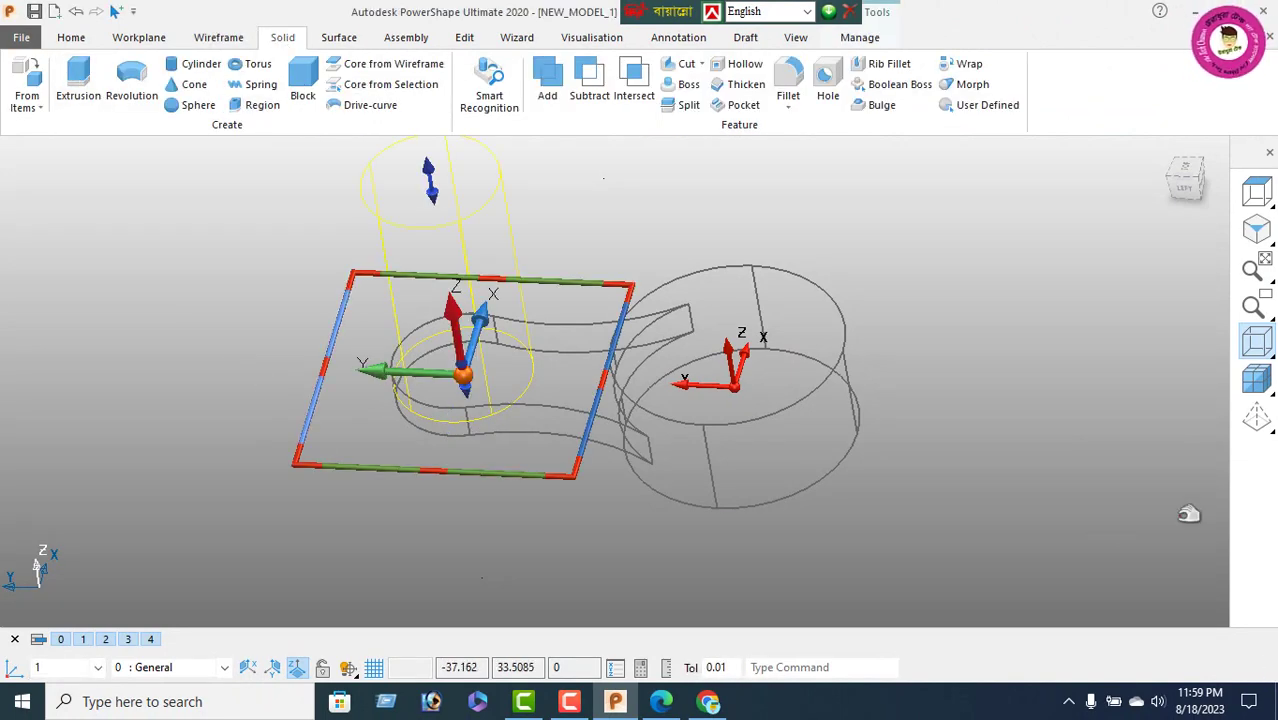
pyautogui.click(1257, 379)
pyautogui.moveTo(619, 331); pyautogui.dragTo(490, 256, button='middle')
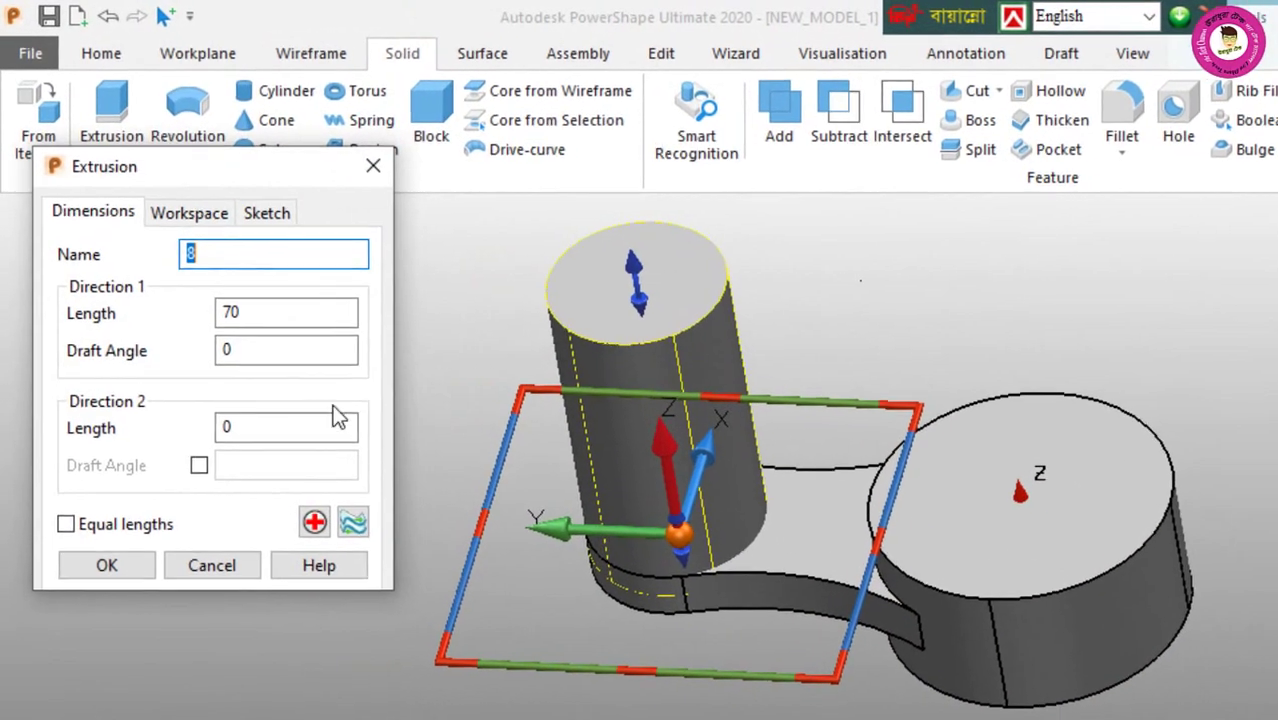
pyautogui.doubleClick(181, 222)
pyautogui.write('1')
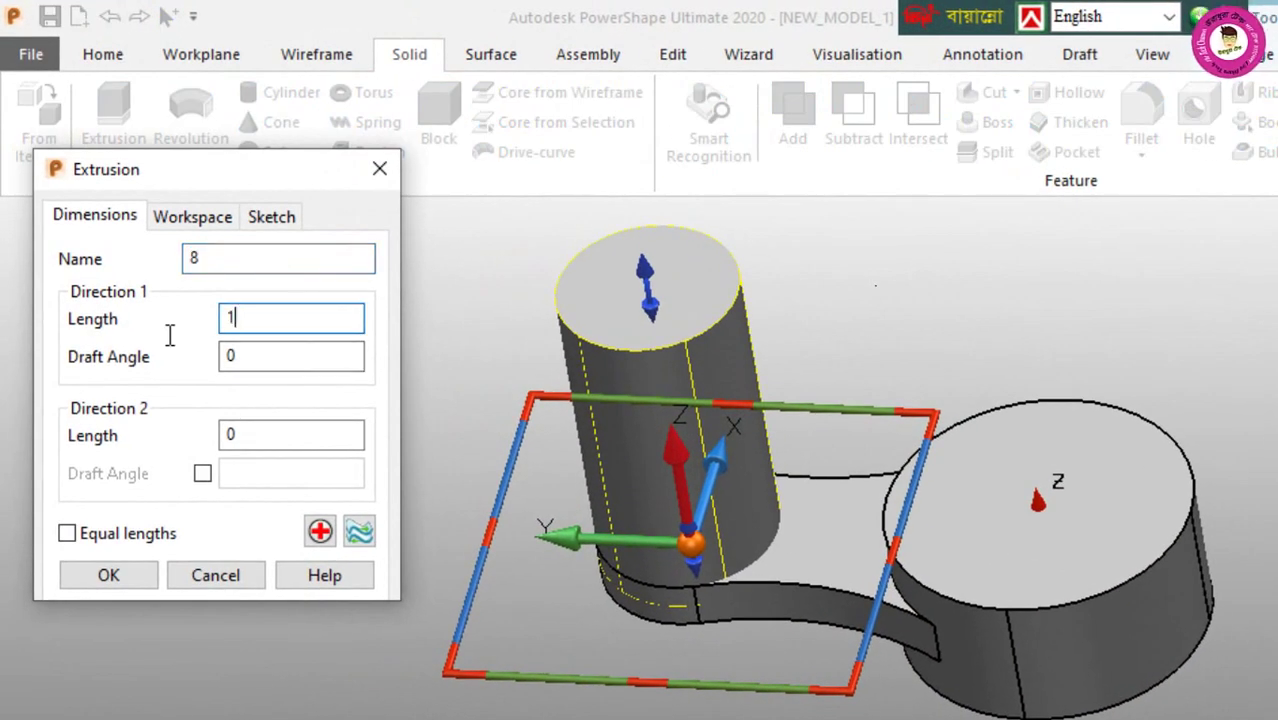
pyautogui.write('5')
pyautogui.press('Return')
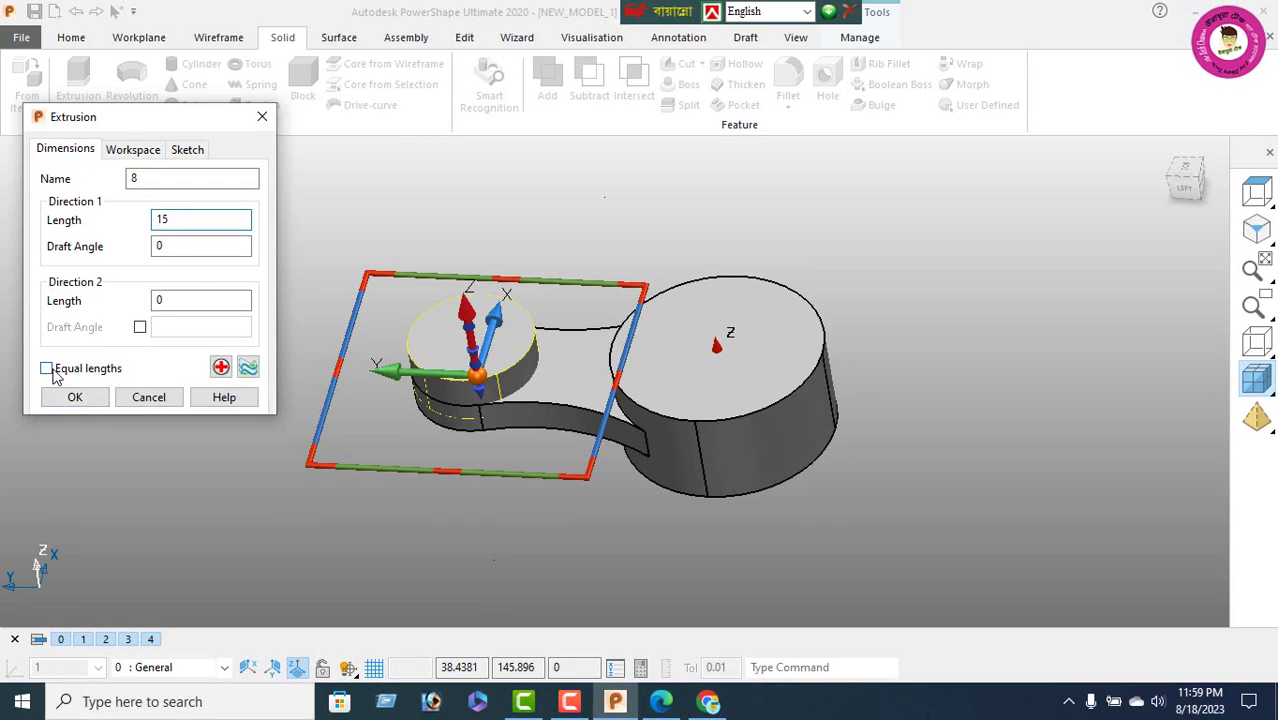
pyautogui.click(46, 368)
pyautogui.click(75, 397)
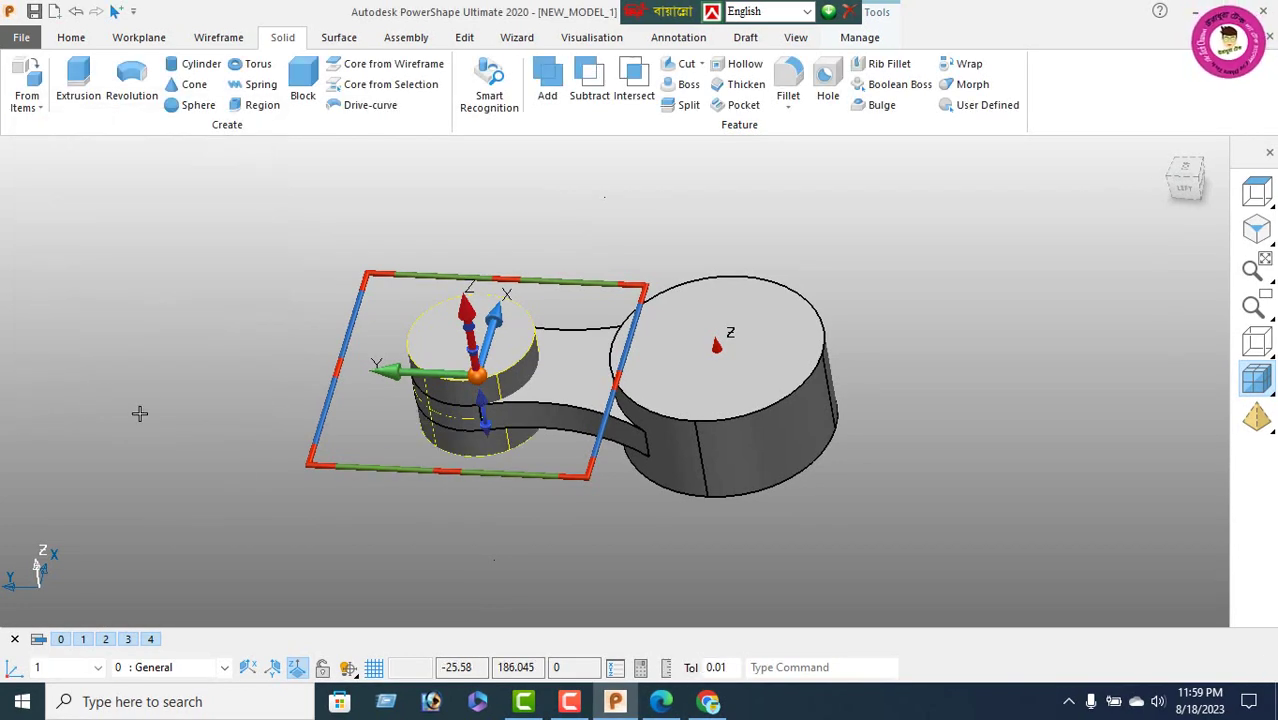
# Orbit the model to a tilted view, then bring up the reference drawing PDF
pyautogui.rightClick(95, 268)
pyautogui.click(240, 280)
pyautogui.moveTo(240, 280)
pyautogui.mouseDown(button='middle')
pyautogui.moveTo(491, 542)
pyautogui.moveTo(451, 219)
pyautogui.moveTo(442, 522)
pyautogui.moveTo(465, 288)
pyautogui.moveTo(422, 434)
pyautogui.moveTo(399, 327)
pyautogui.moveTo(420, 400)
pyautogui.mouseUp(button='middle')
pyautogui.click(661, 701)
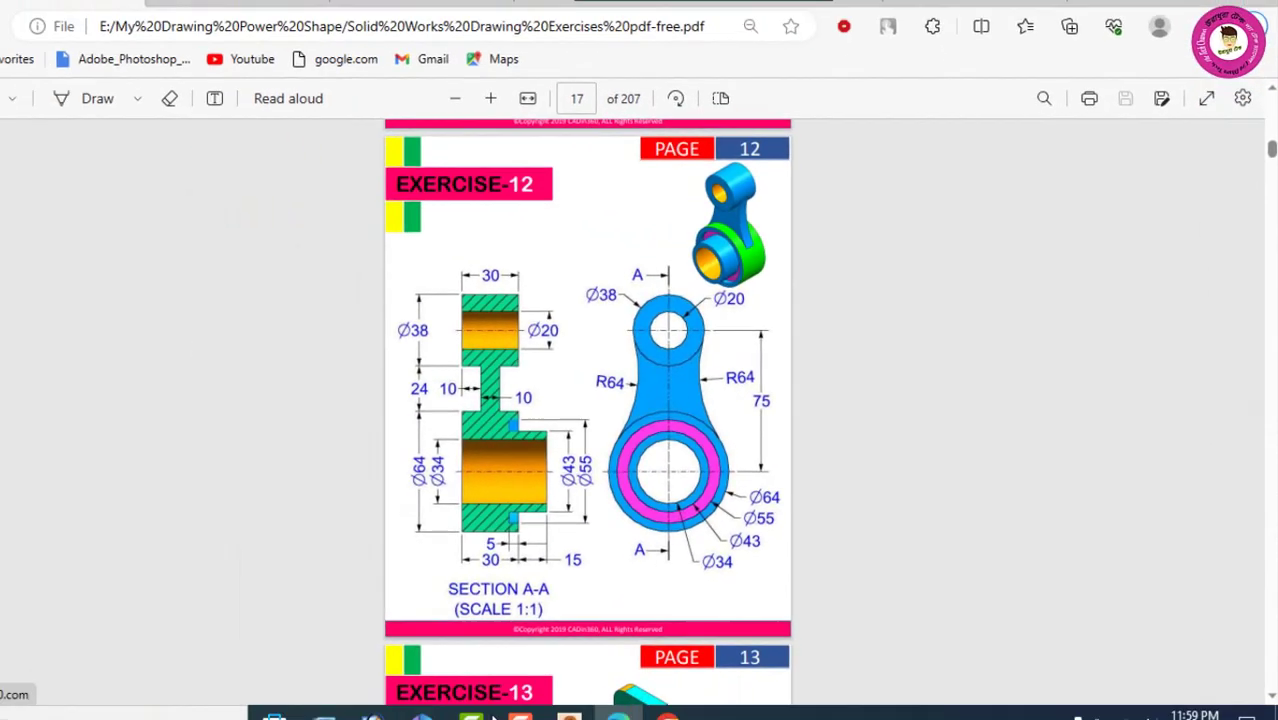
# Return from the Exercise-12 drawing to the PowerShape model
pyautogui.click(617, 704)
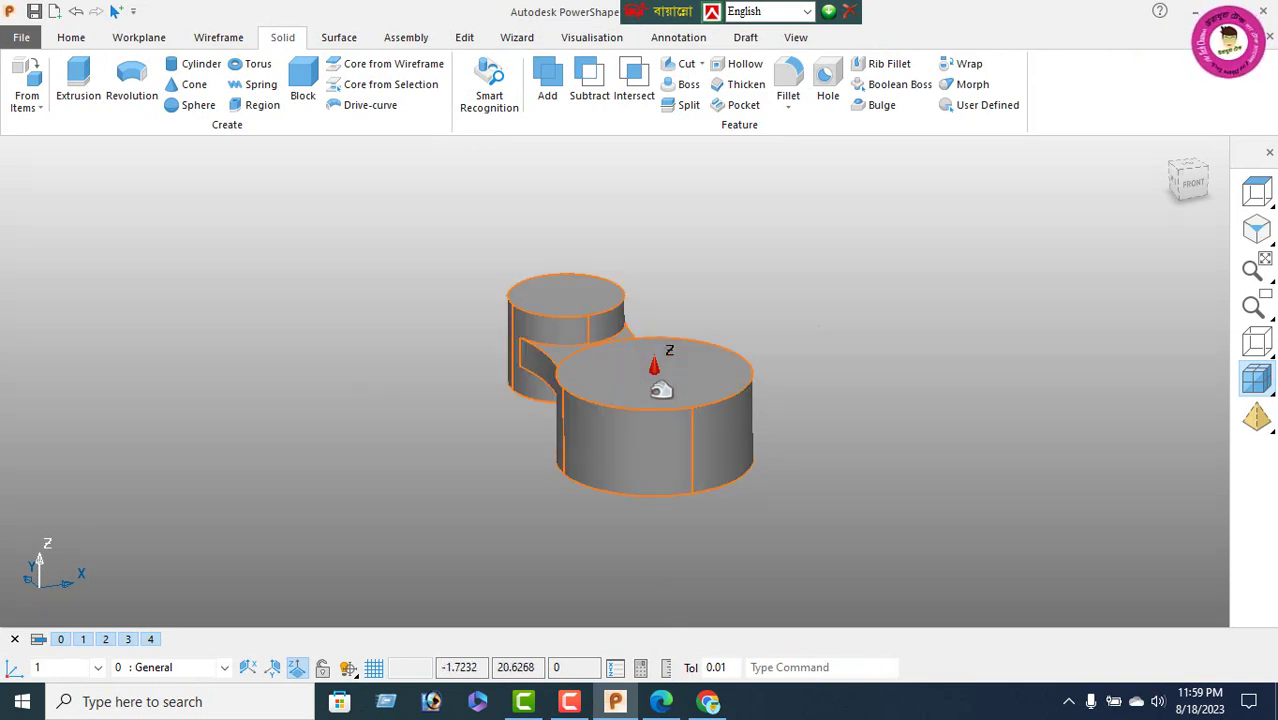
# Draw a 55 mm diameter circle at the centre of the big end's top face
pyautogui.click(220, 38)
pyautogui.click(67, 98)
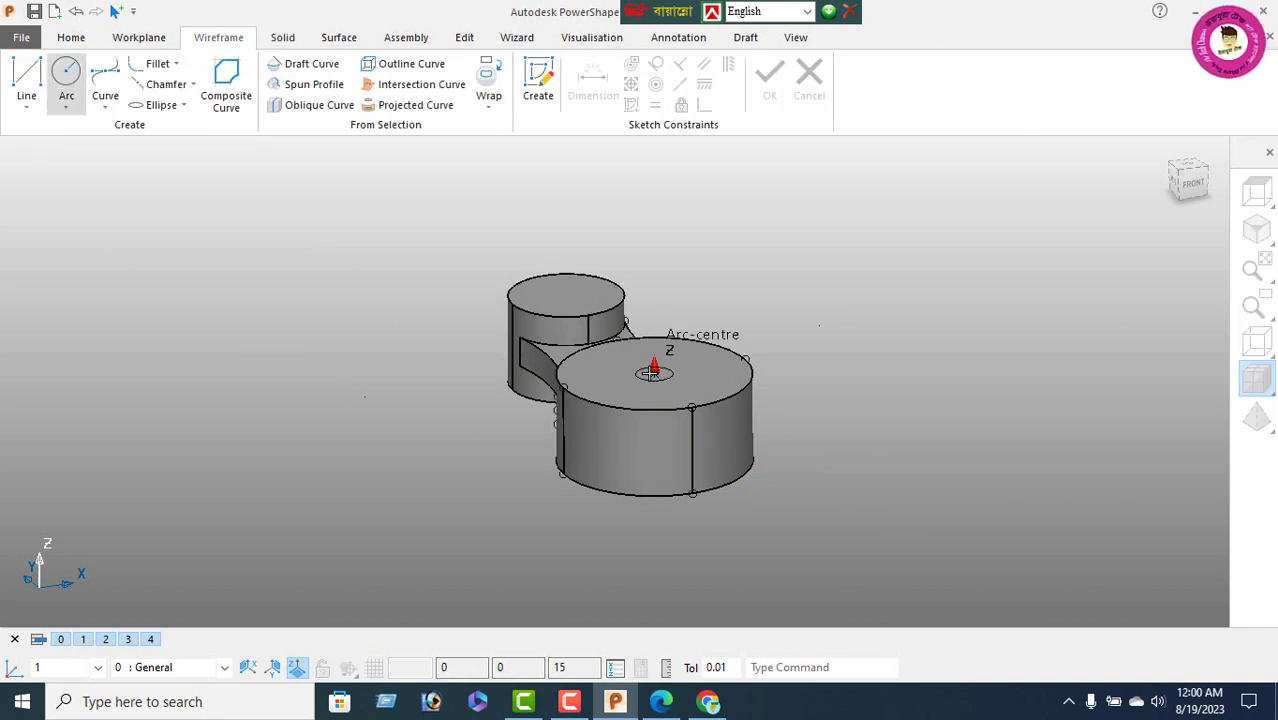
pyautogui.rightClick(279, 218)
pyautogui.press('Escape')
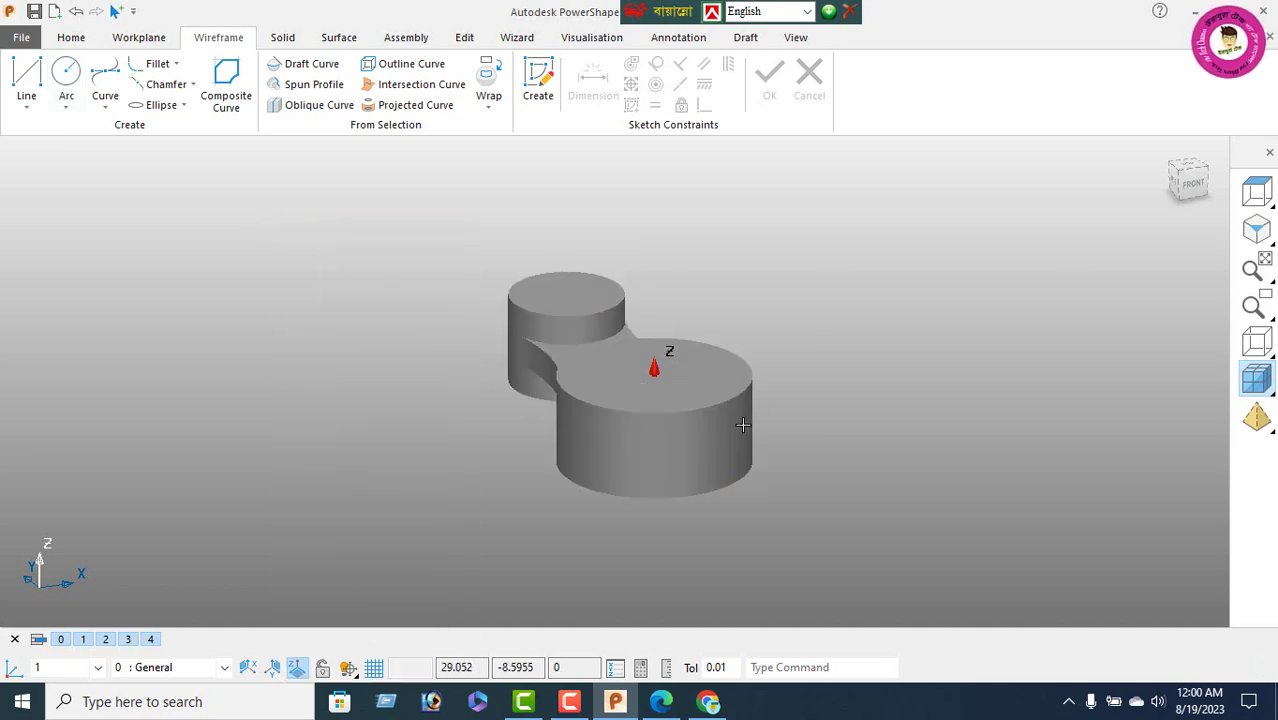
pyautogui.moveTo(742, 420); pyautogui.dragTo(648, 428, button='middle')
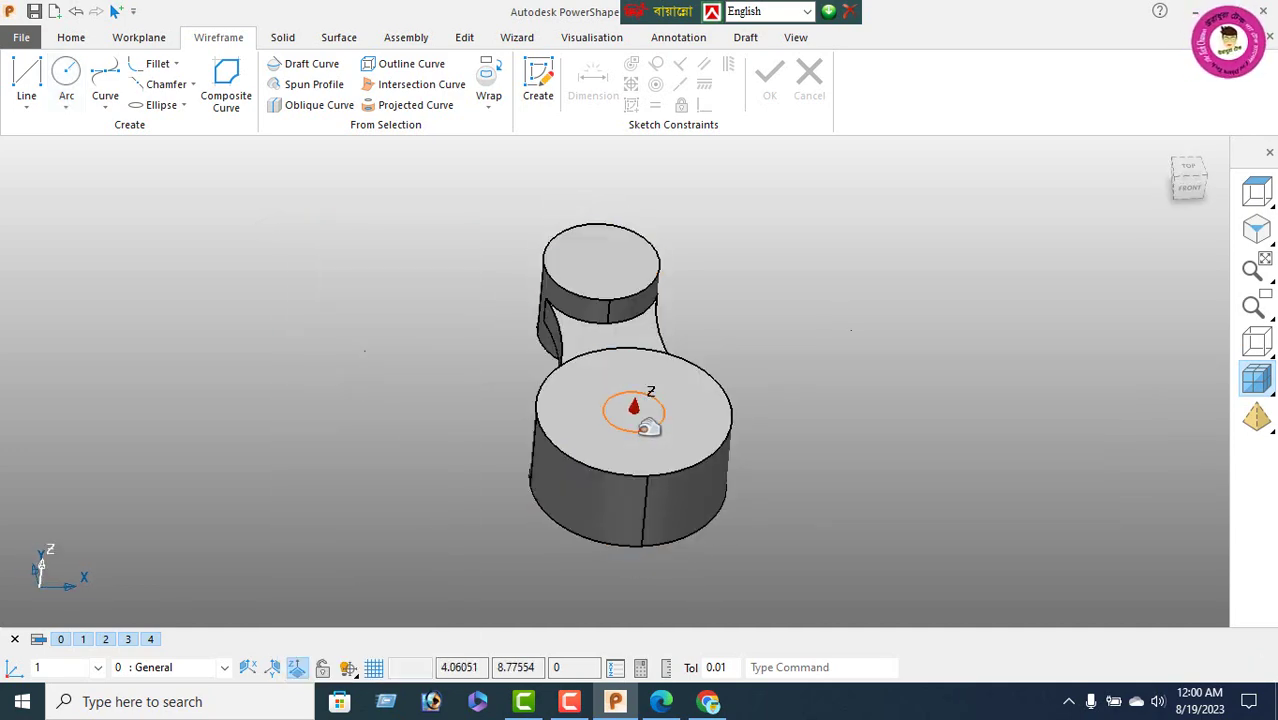
pyautogui.click(648, 427)
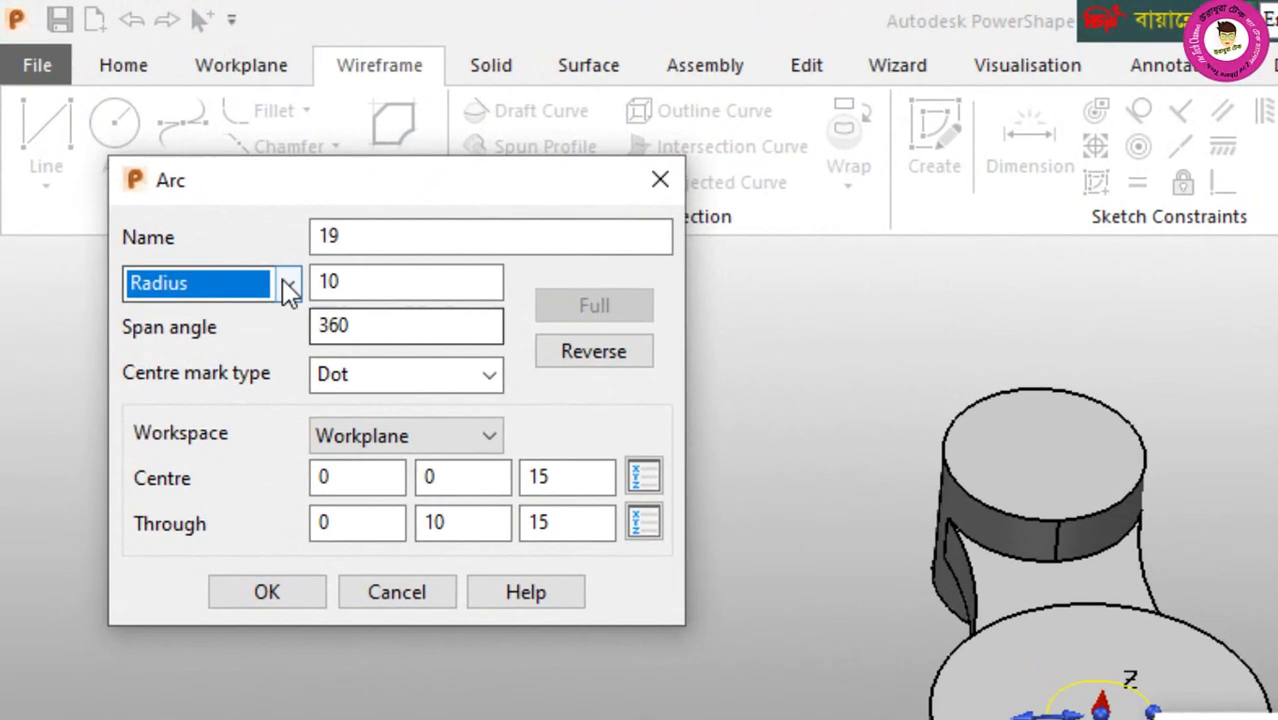
pyautogui.click(165, 163)
pyautogui.click(227, 346)
pyautogui.press('Tab')
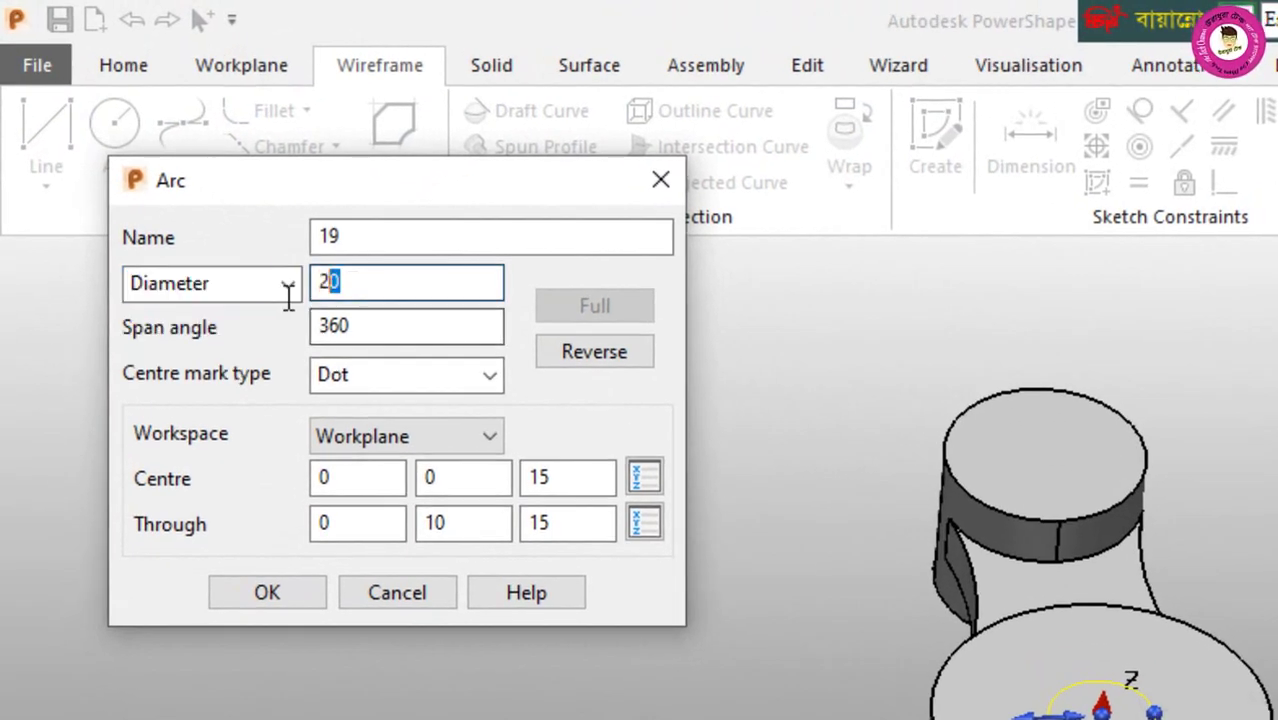
pyautogui.write('55')
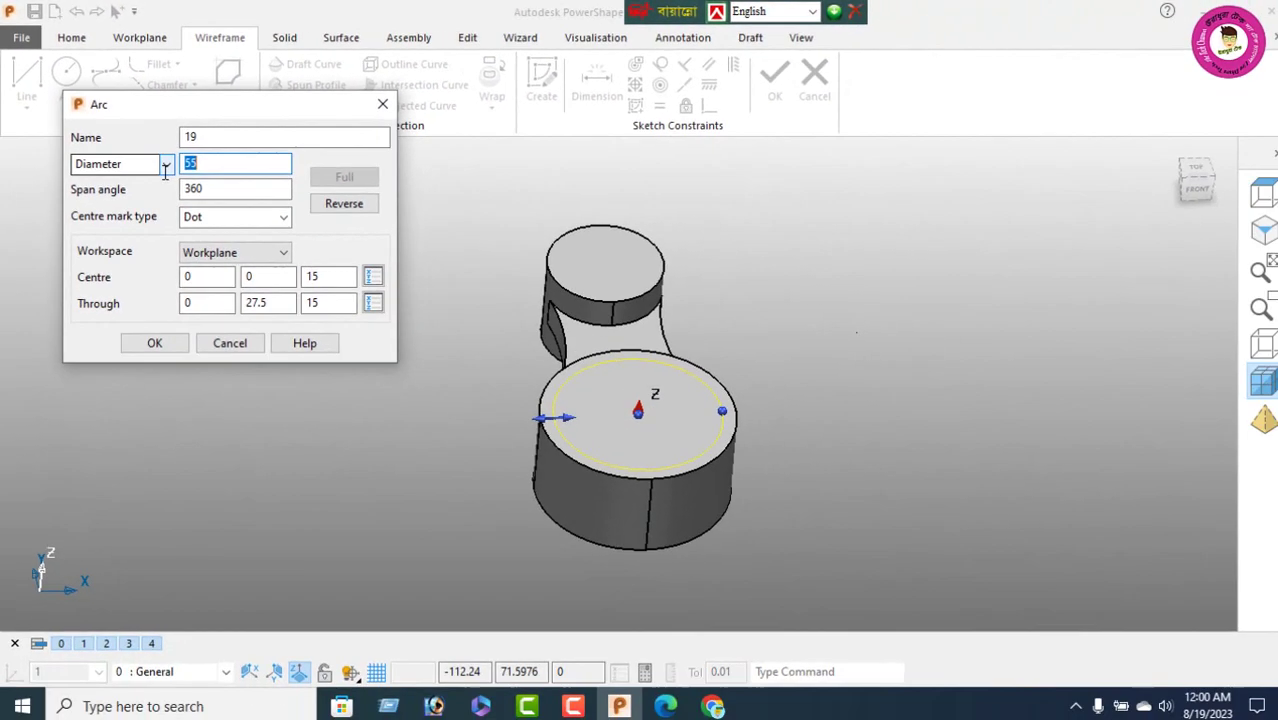
pyautogui.click(175, 342)
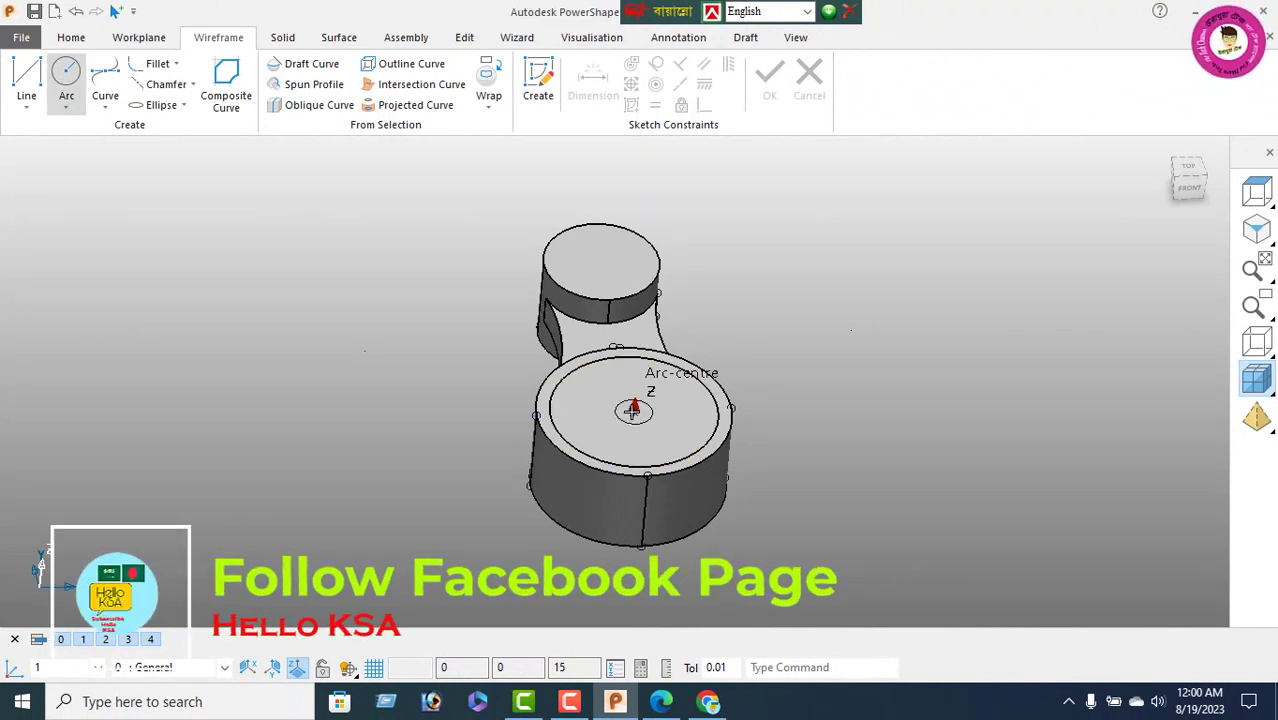
# Add a concentric 43 mm diameter (radius 21.5) circle and select both circles
pyautogui.rightClick(292, 320)
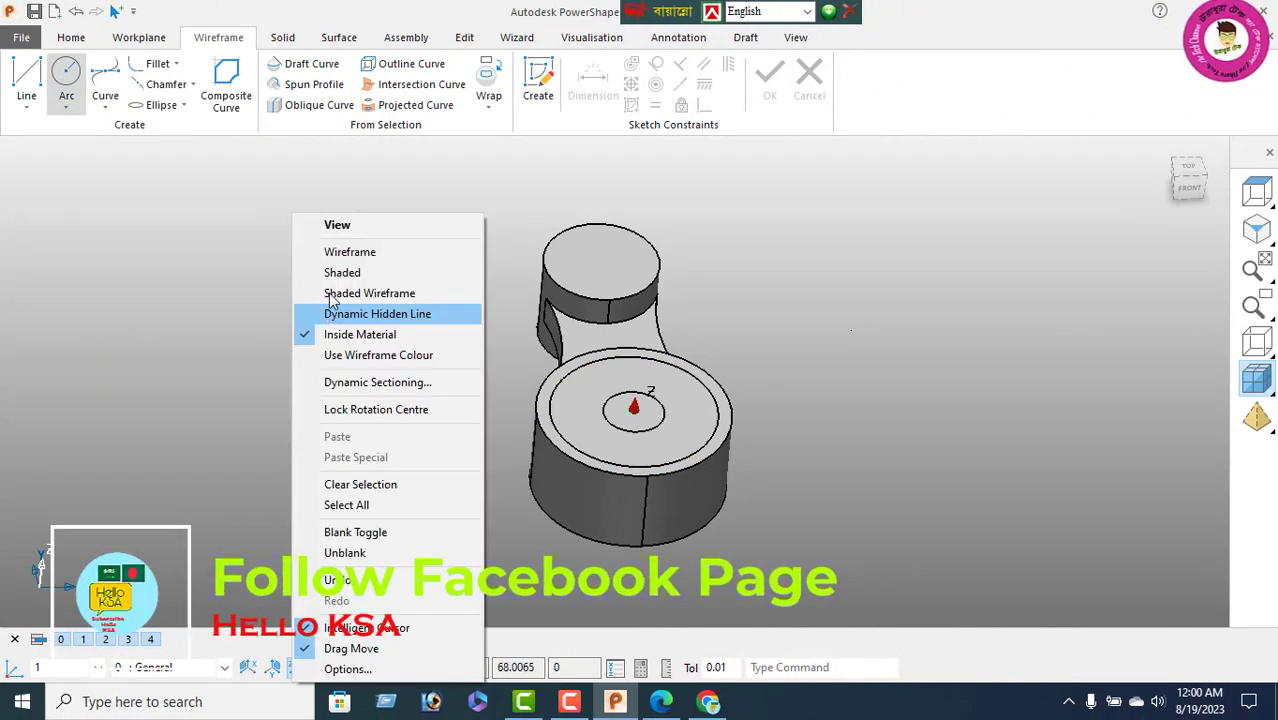
pyautogui.click(340, 224)
pyautogui.click(633, 410)
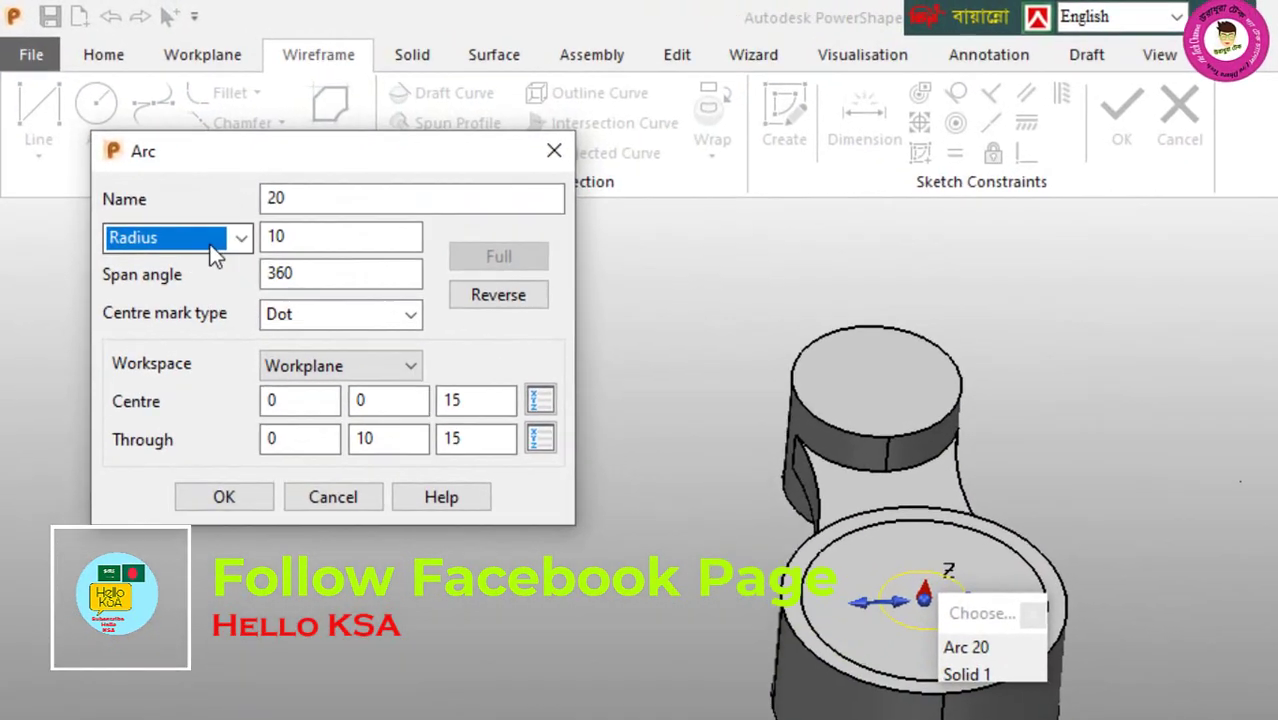
pyautogui.click(240, 264)
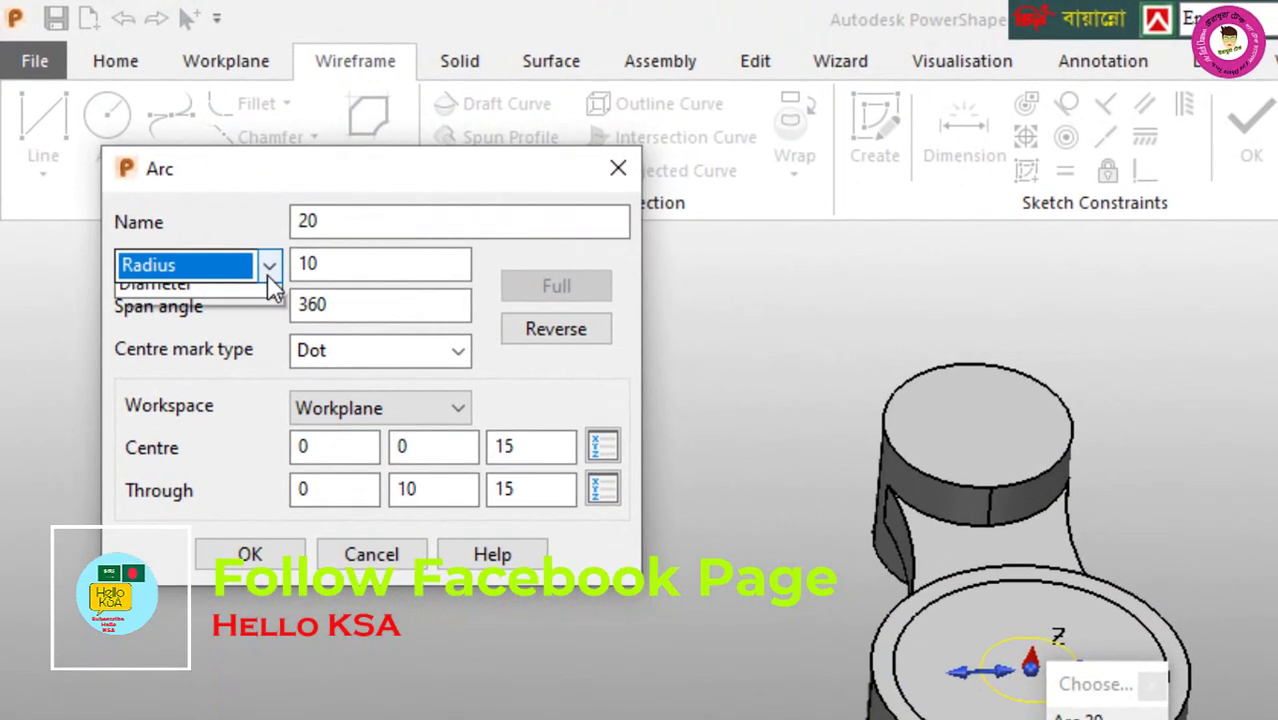
pyautogui.click(222, 323)
pyautogui.moveTo(334, 264); pyautogui.dragTo(294, 300)
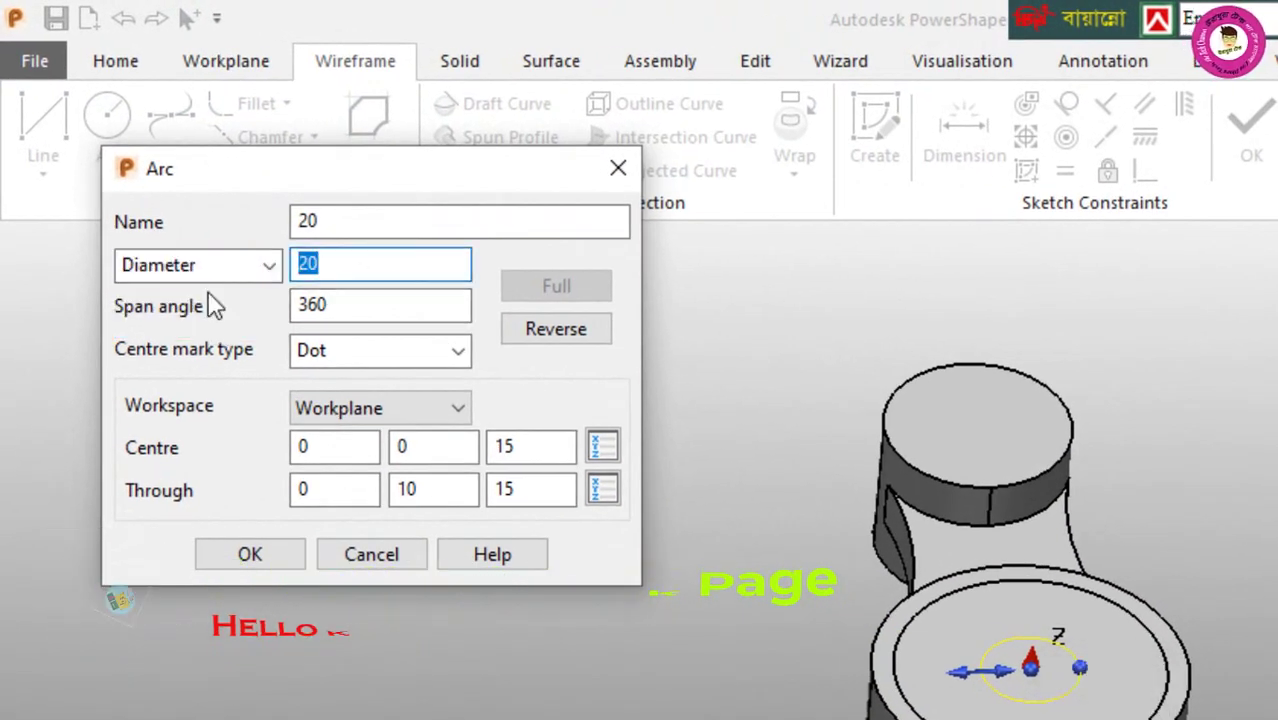
pyautogui.write('43')
pyautogui.press('Return')
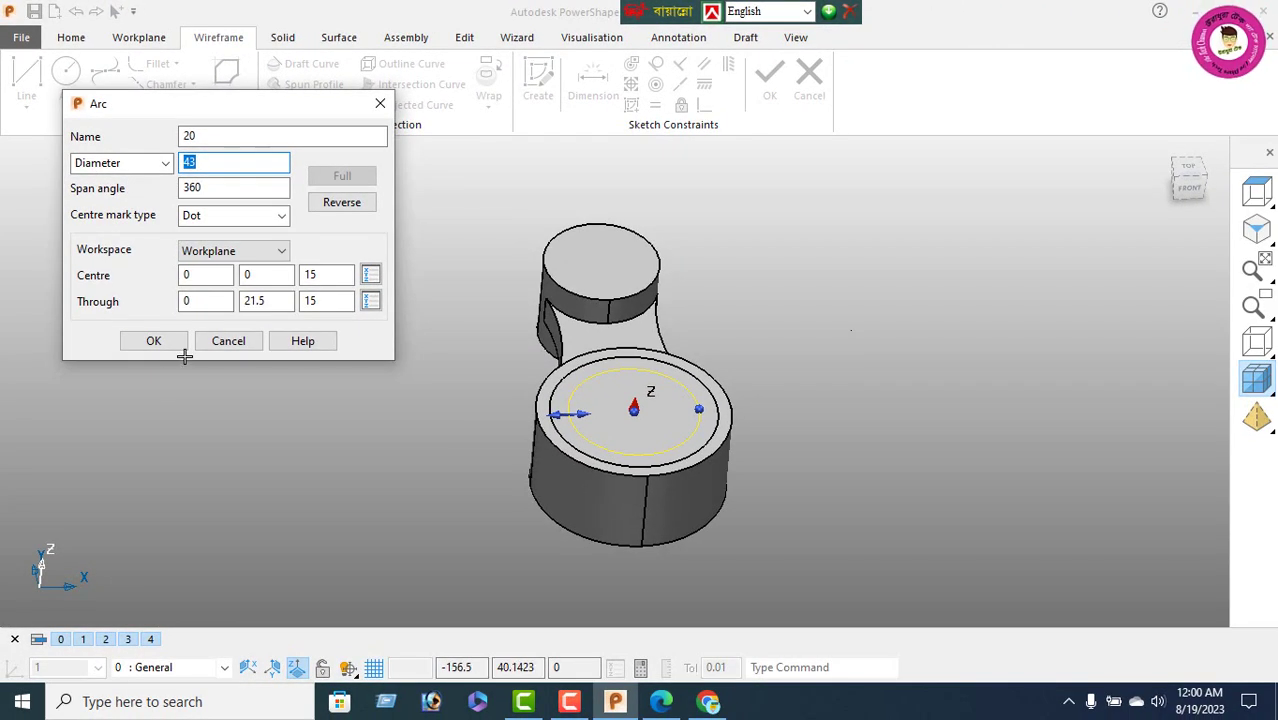
pyautogui.click(158, 341)
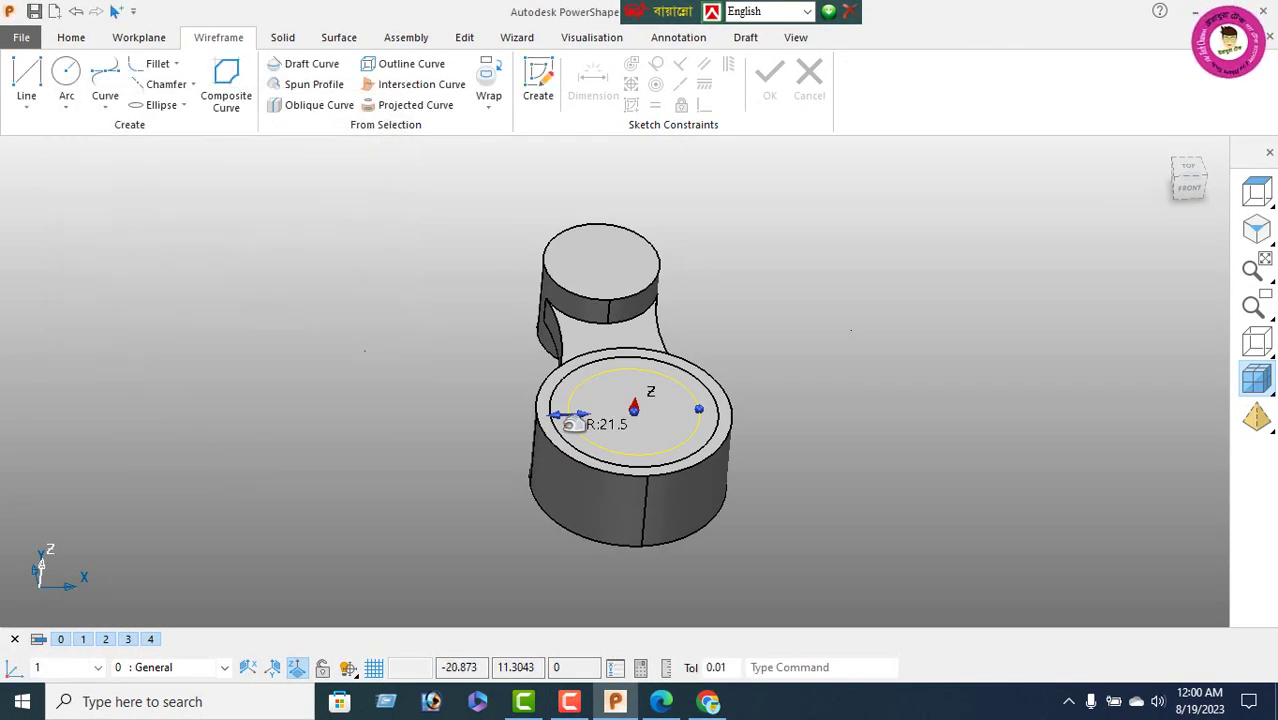
pyautogui.click(600, 378)
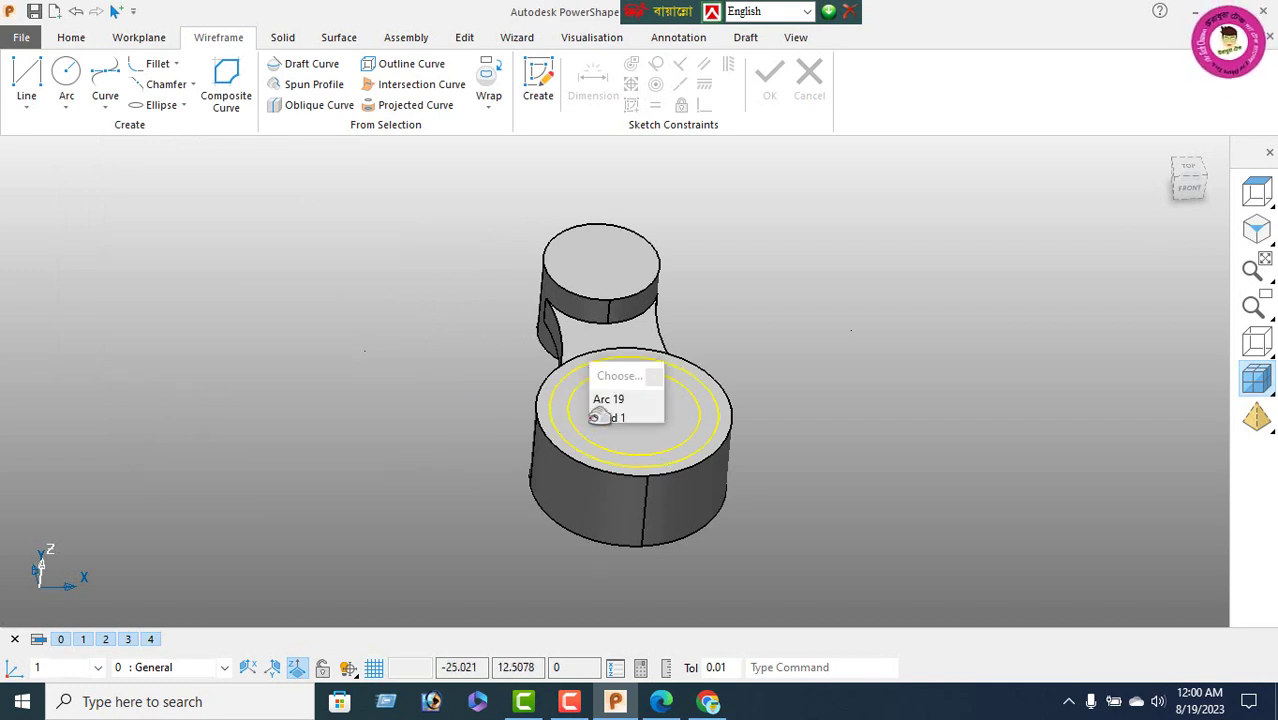
pyautogui.moveTo(620, 375); pyautogui.dragTo(170, 364)
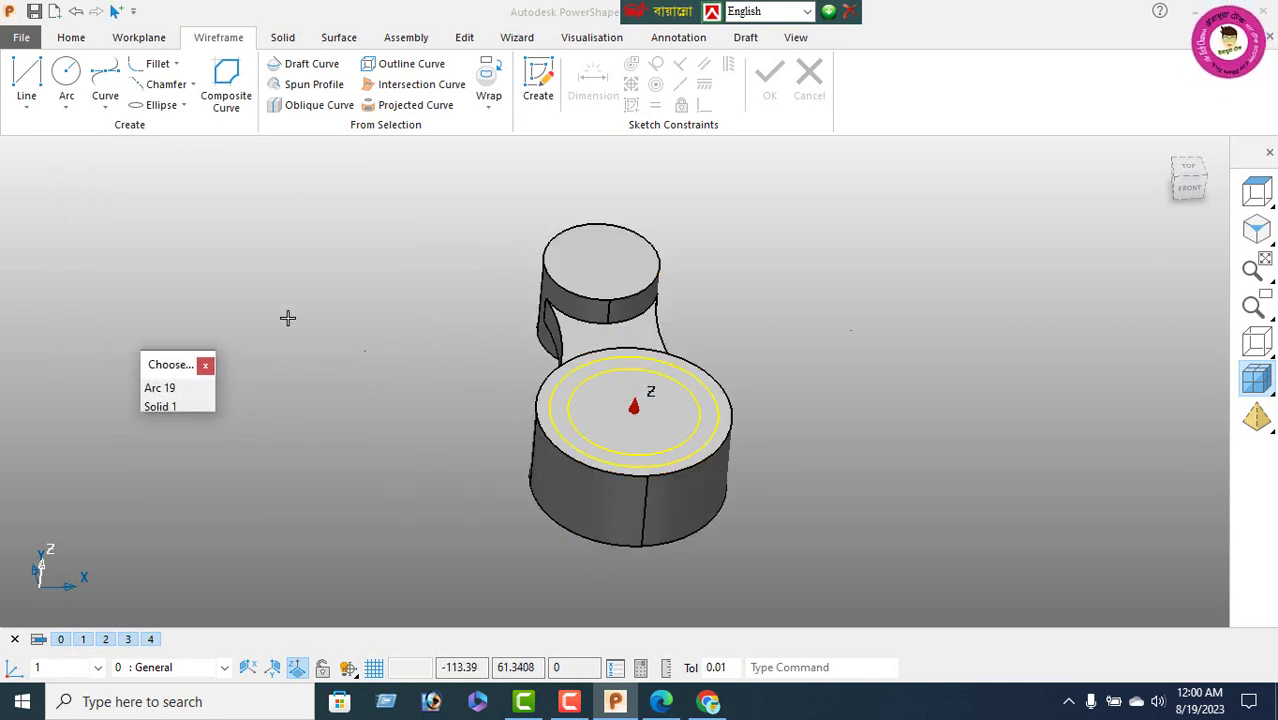
pyautogui.click(283, 38)
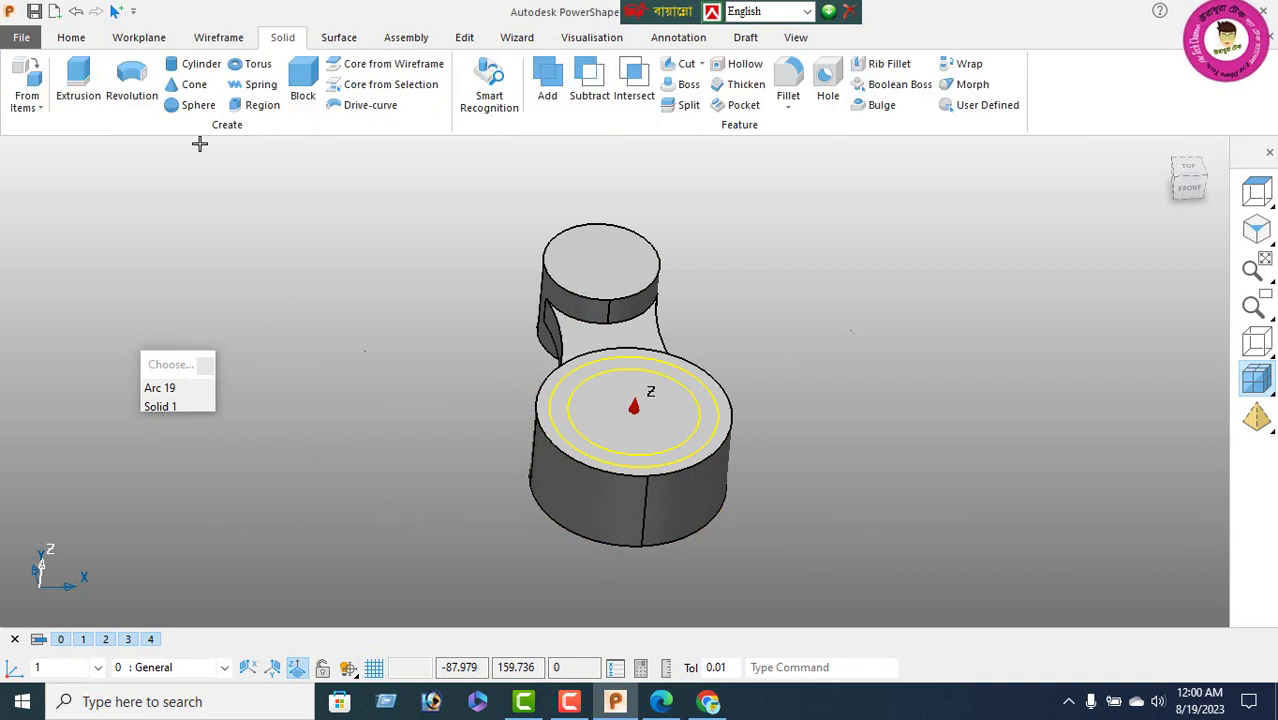
# Region-extrude the ring between the two circles with a Direction 1 length of -5
pyautogui.click(265, 108)
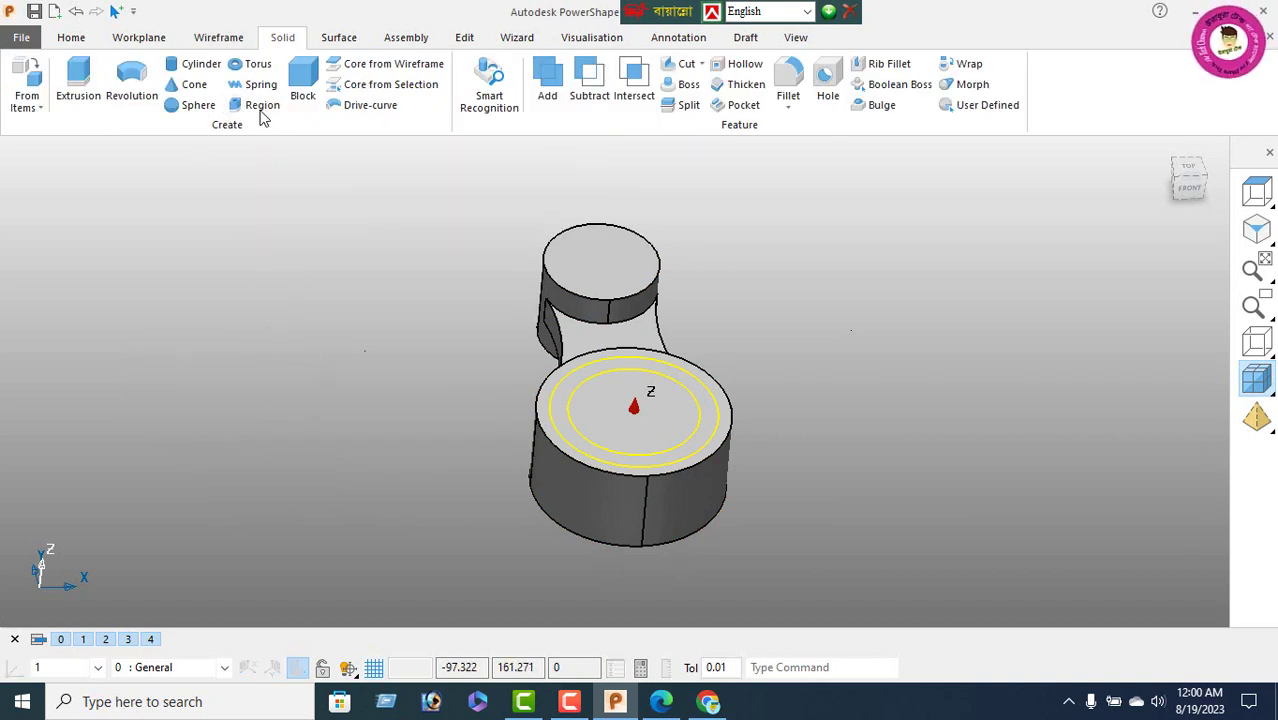
pyautogui.click(263, 112)
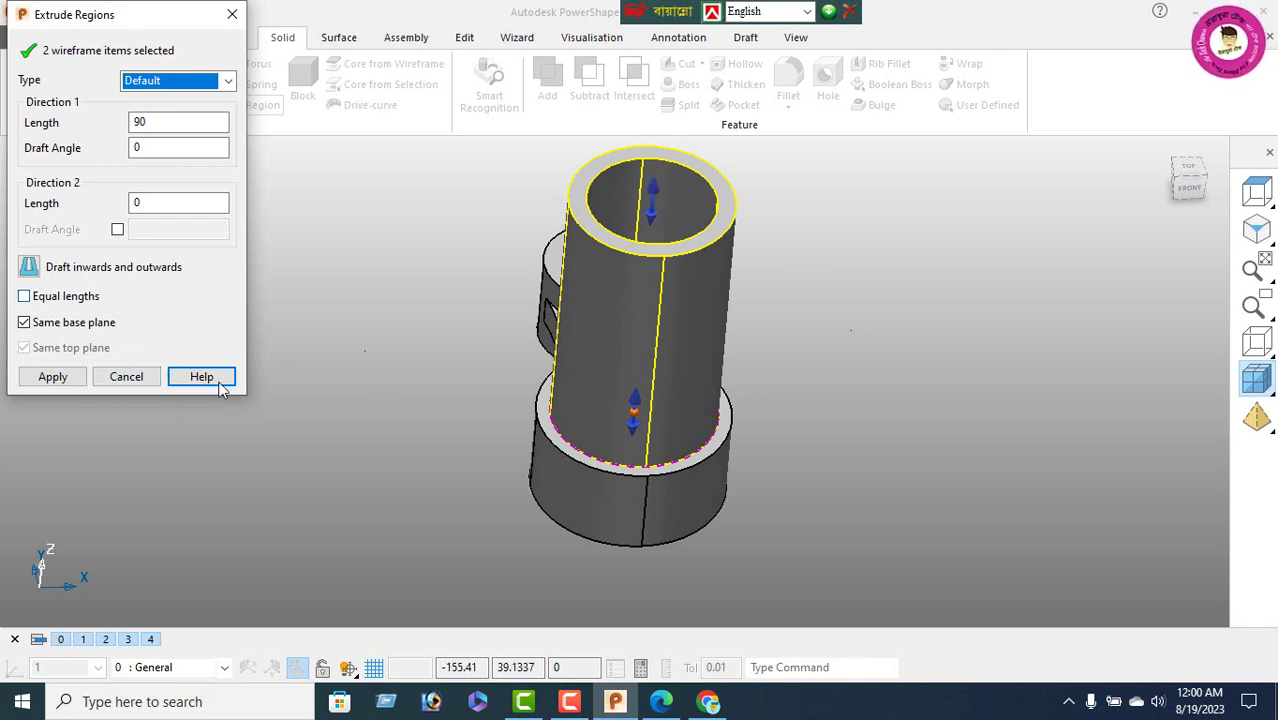
pyautogui.doubleClick(160, 121)
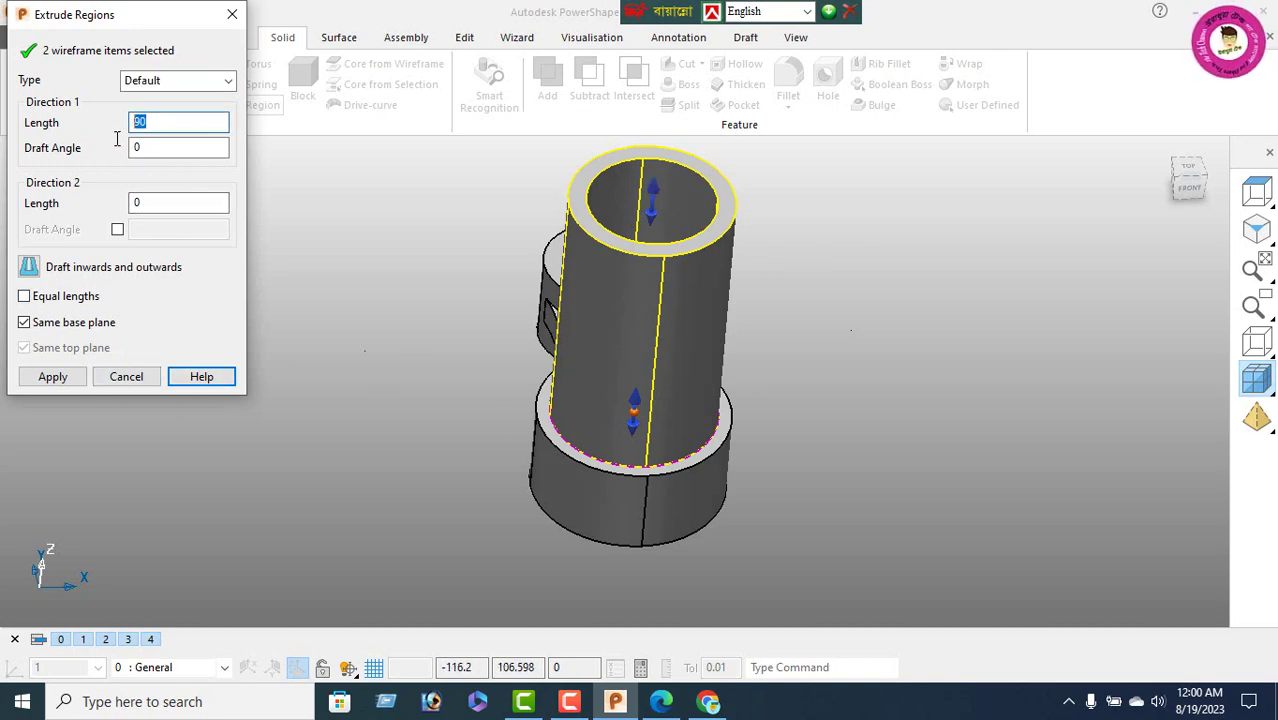
pyautogui.write('-')
pyautogui.write('5')
pyautogui.press('Return')
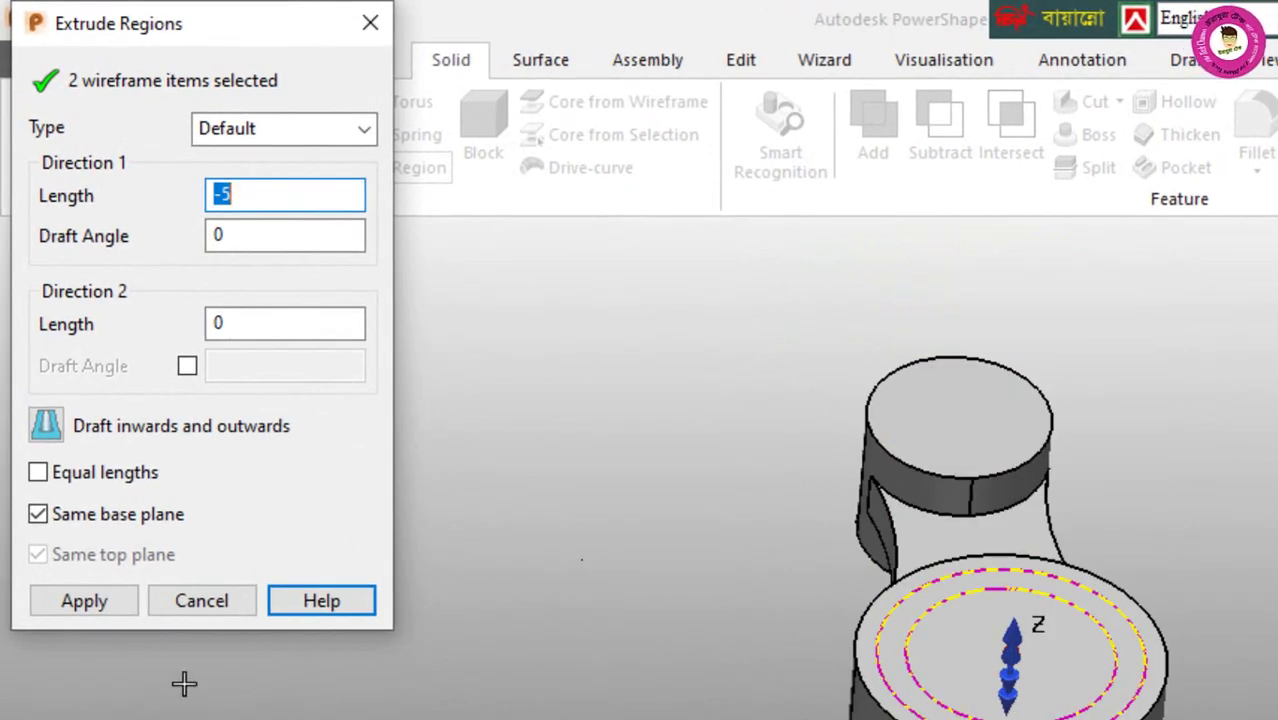
pyautogui.click(84, 604)
pyautogui.click(210, 604)
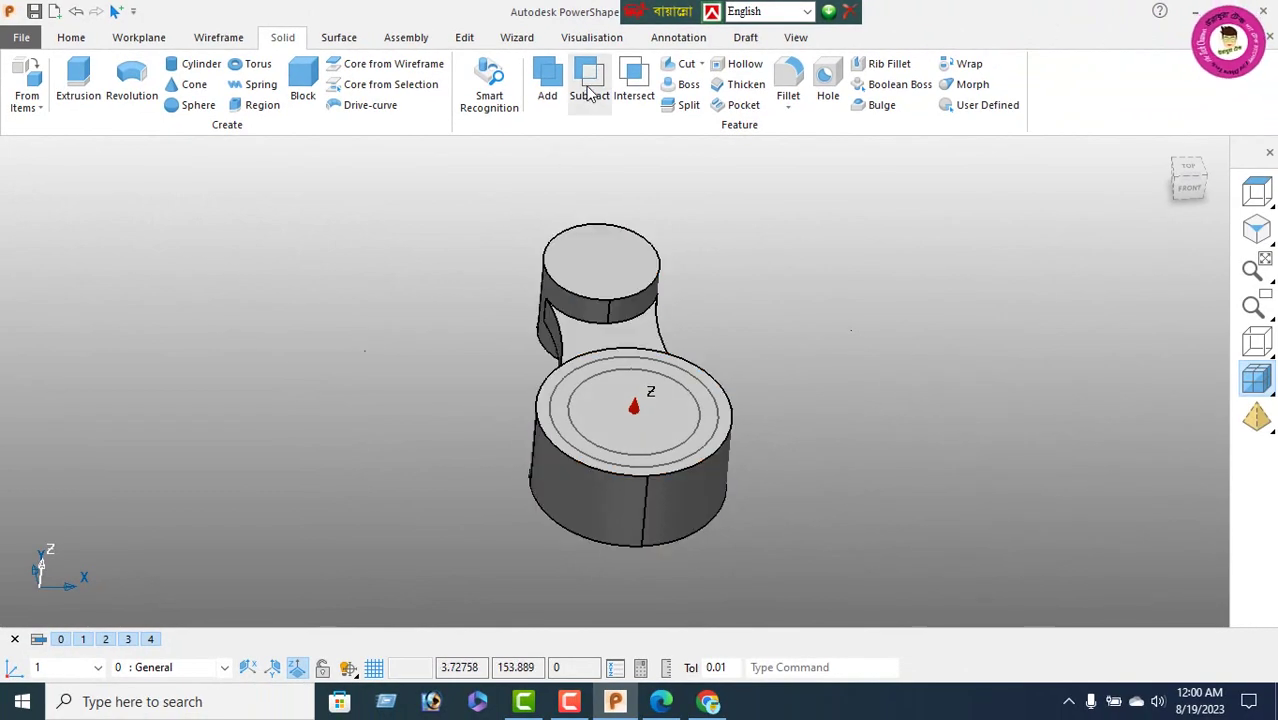
# Subtract the ring solid from the rod to cut the big-end groove, then show the drawing PDF
pyautogui.click(592, 85)
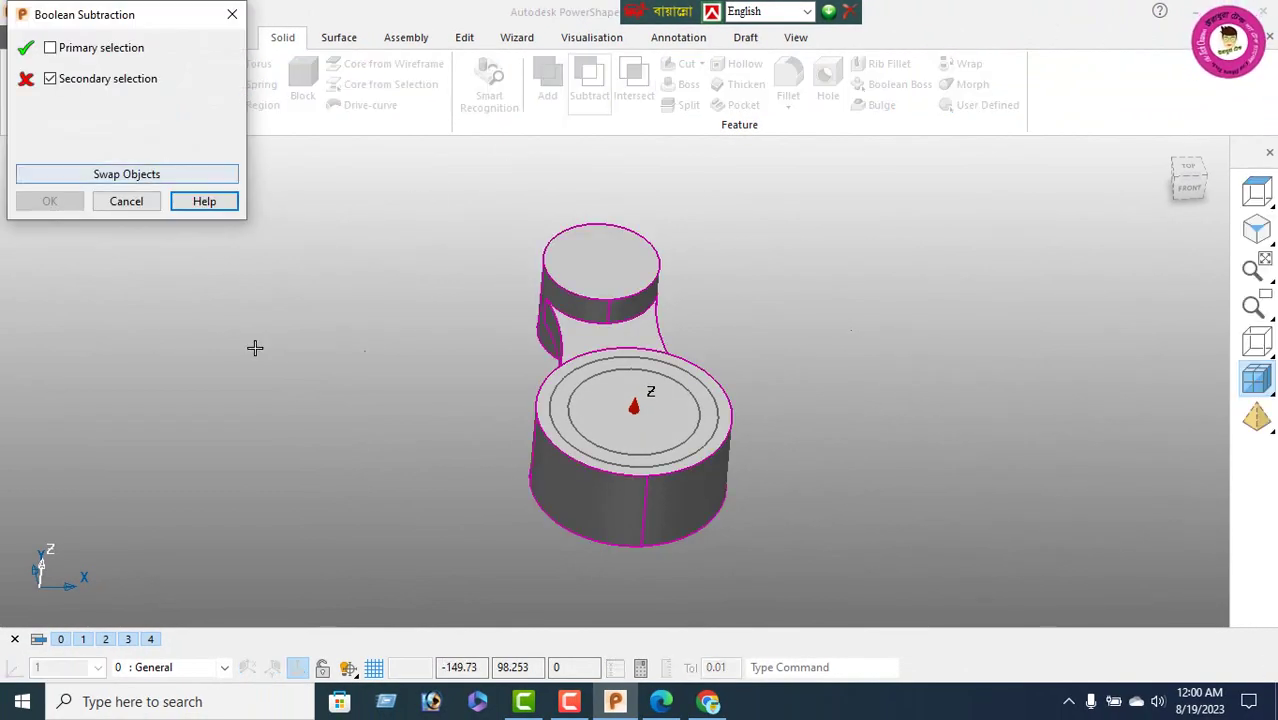
pyautogui.click(572, 429)
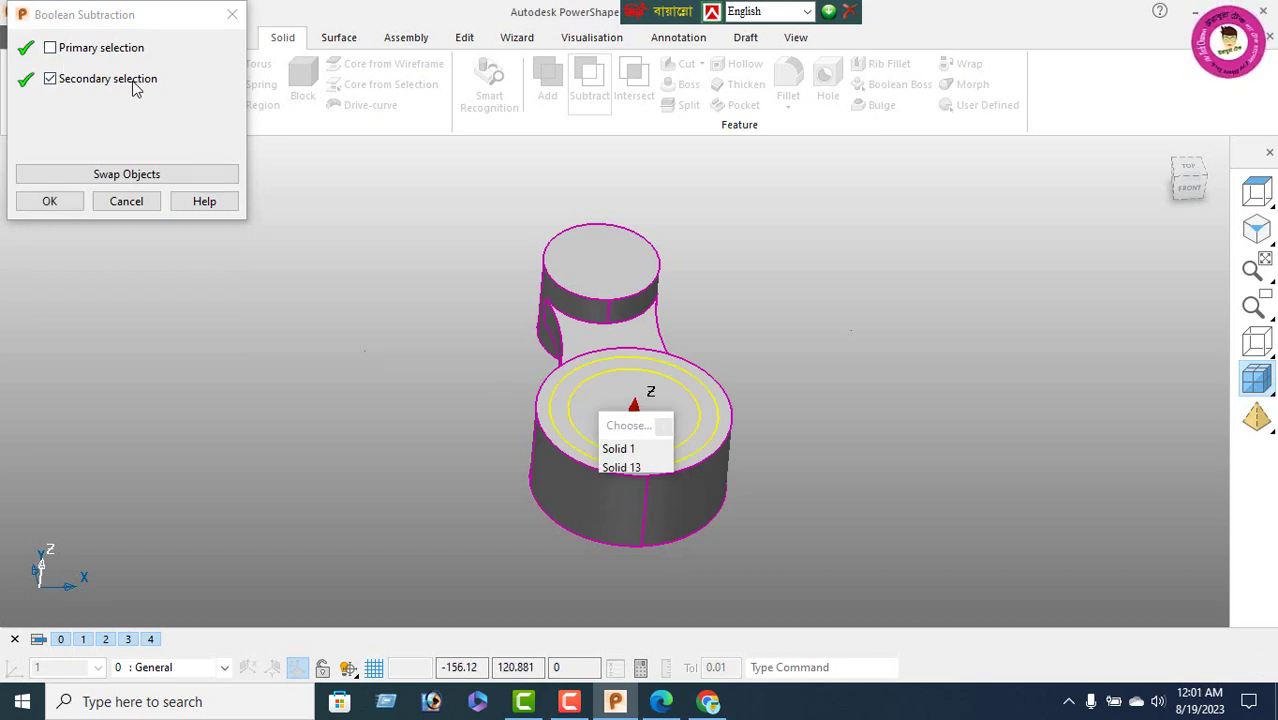
pyautogui.click(50, 203)
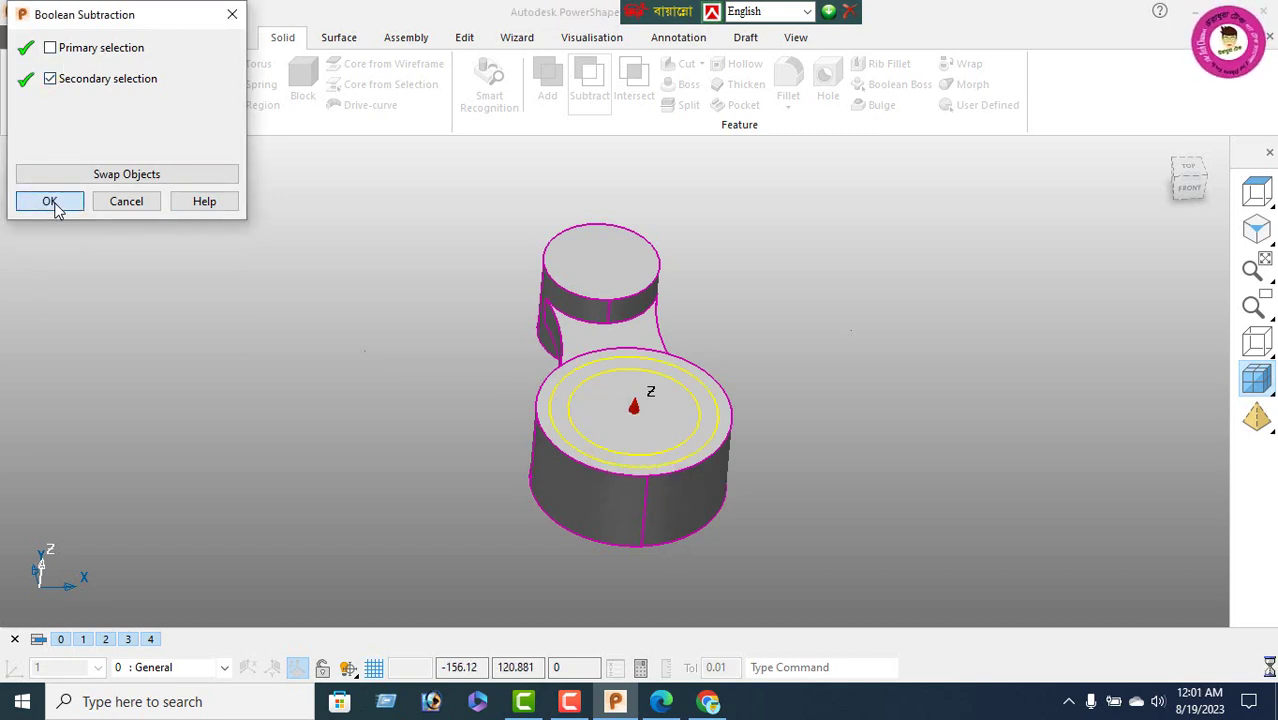
pyautogui.rightClick(158, 282)
pyautogui.click(214, 240)
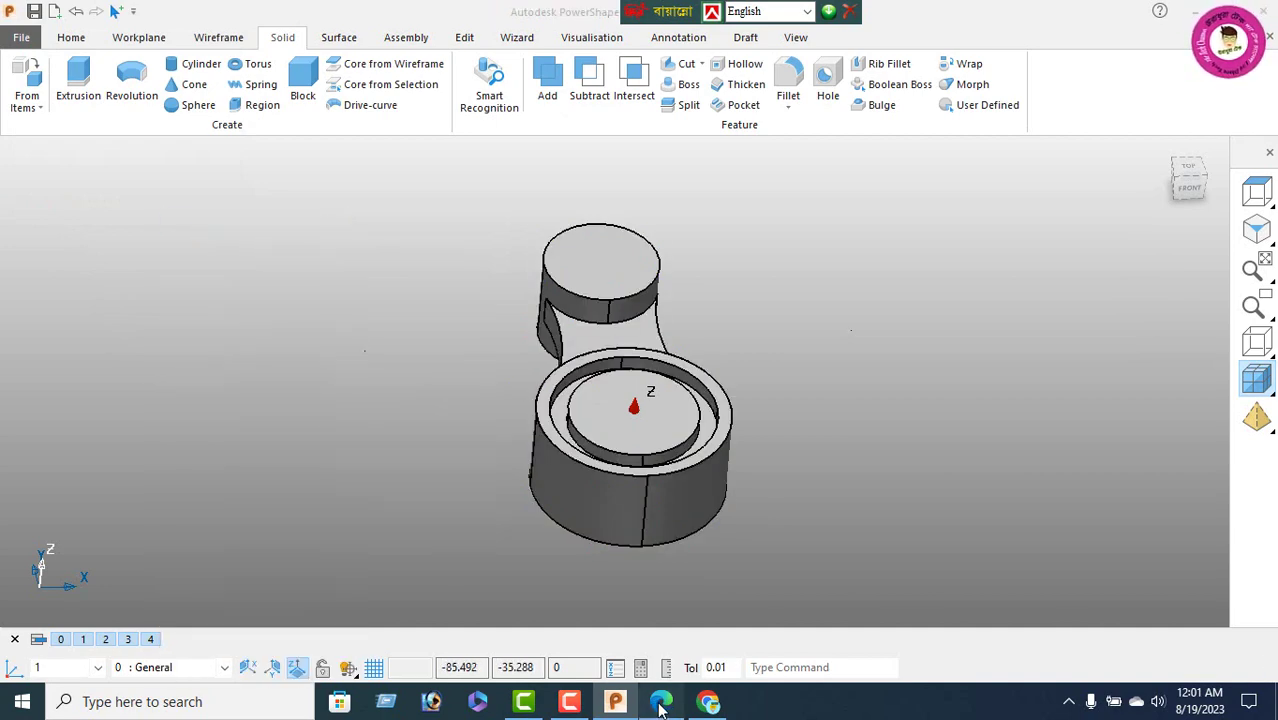
pyautogui.click(661, 703)
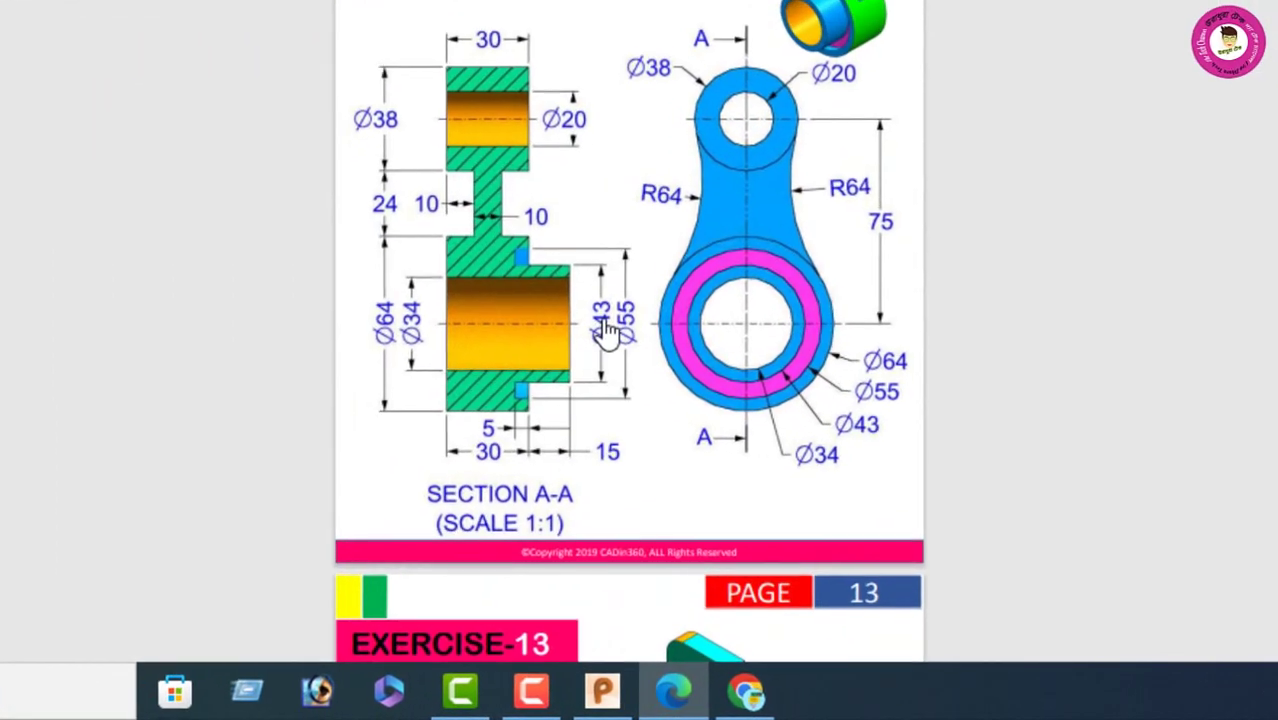
# Go back from the section A-A drawing to the PowerShape model
pyautogui.click(602, 690)
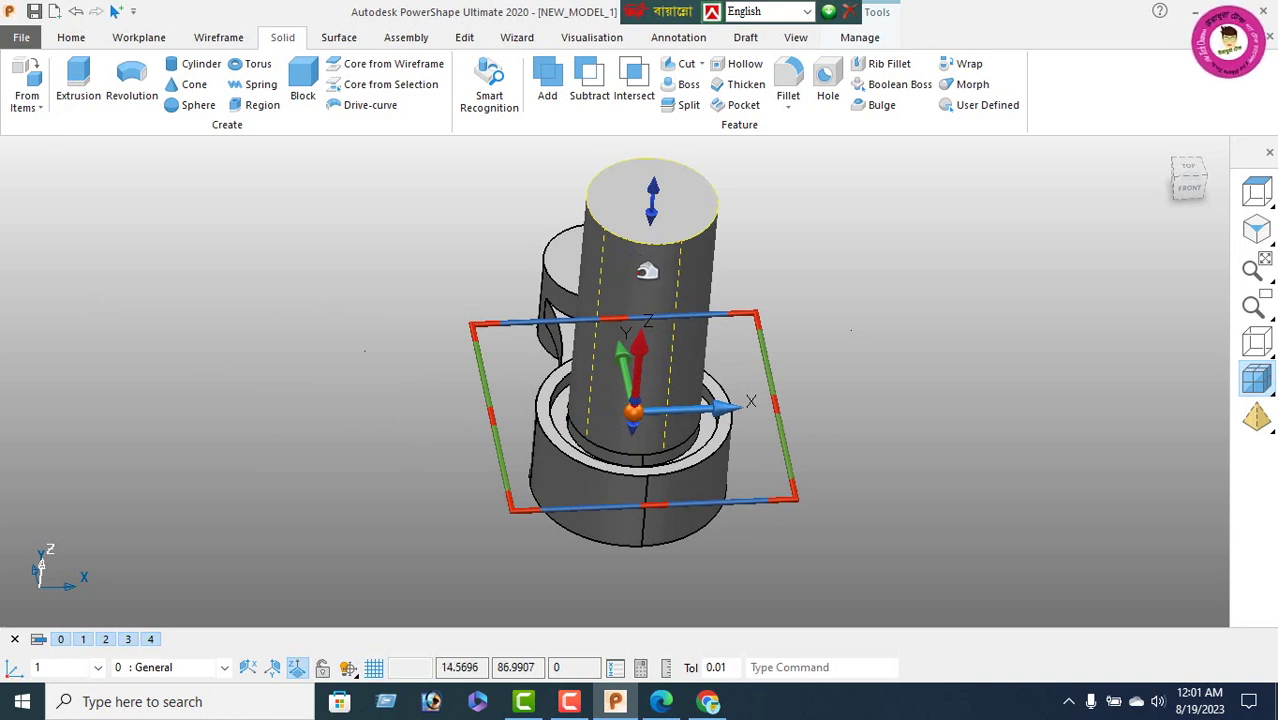
# Bring the Exercise-12 drawing PDF to the front in Edge
pyautogui.click(661, 701)
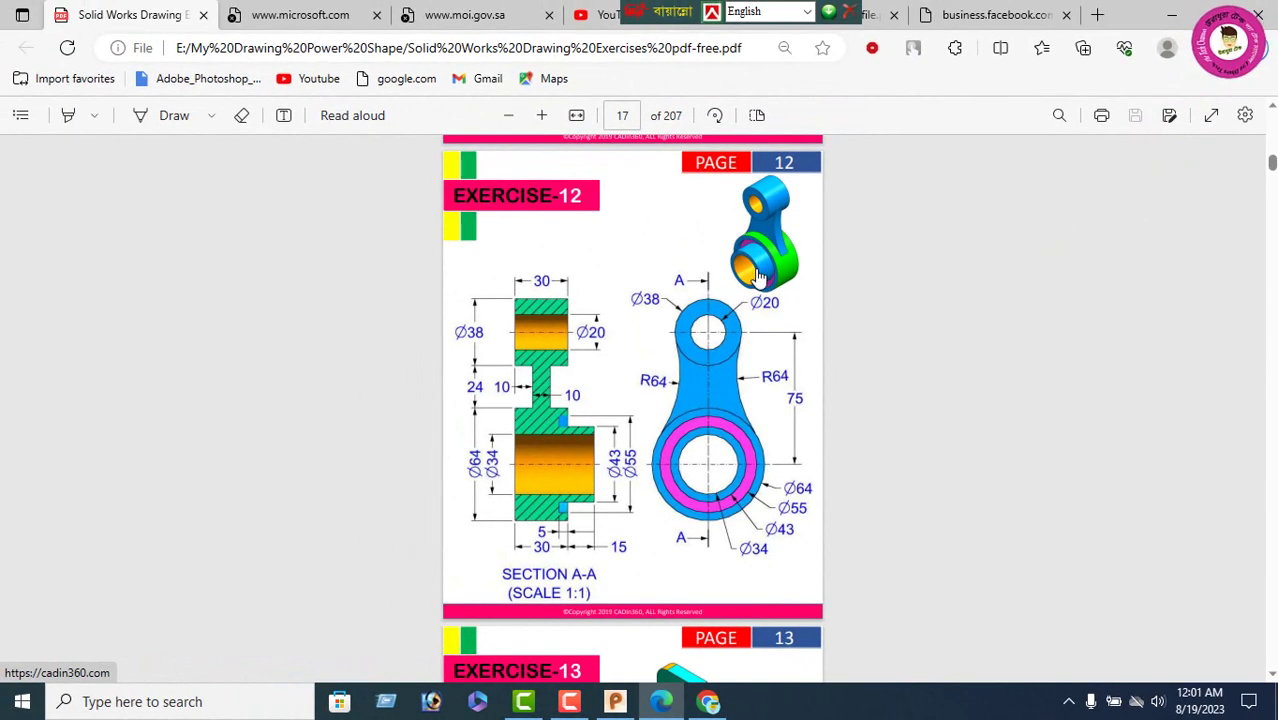
# Switch back from the Exercise 12 PDF to the PowerShape model
pyautogui.click(615, 701)
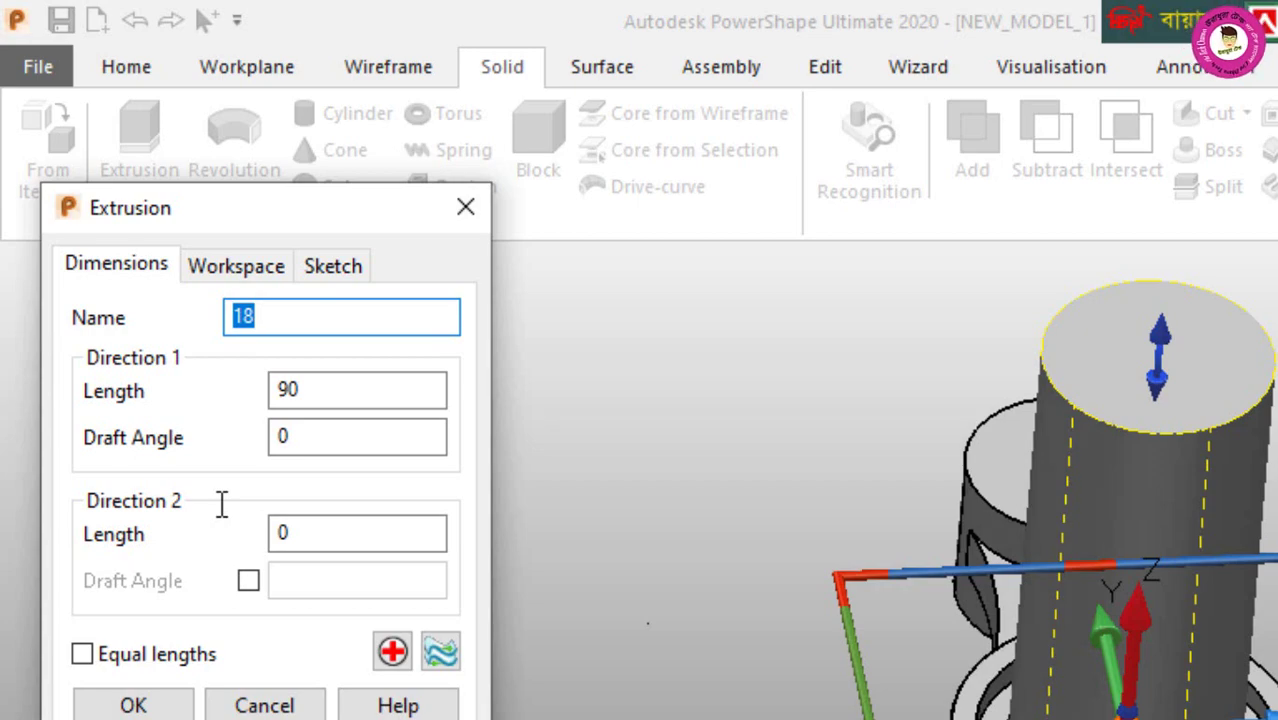
# Change the cylinder's Direction 1 length from 90 to 15 and orbit to check it
pyautogui.press('Tab')
pyautogui.write('5')
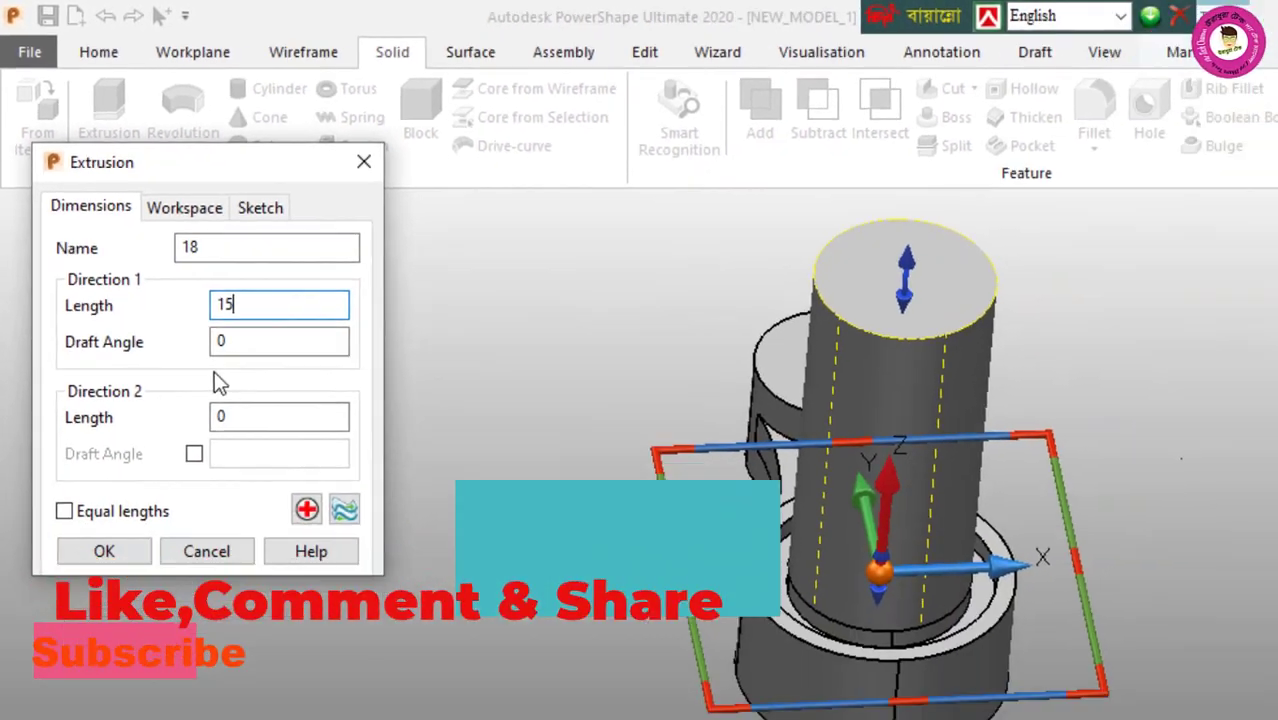
pyautogui.press('Return')
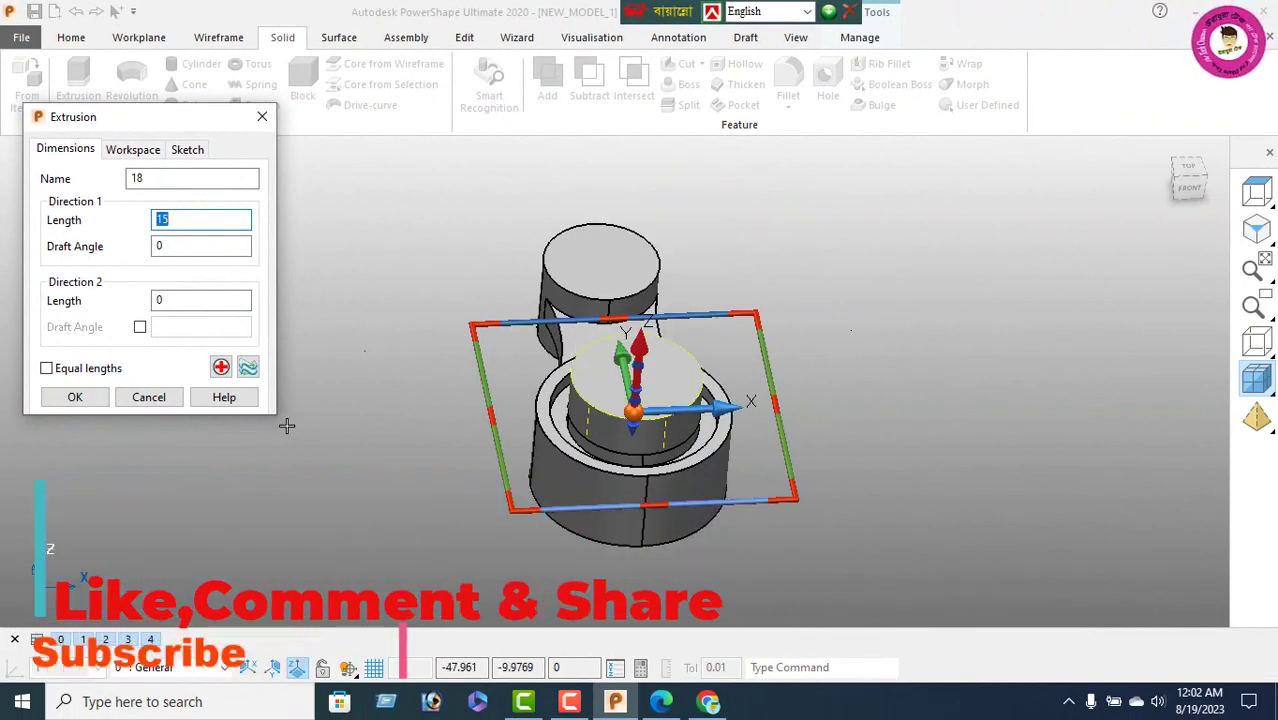
pyautogui.click(72, 398)
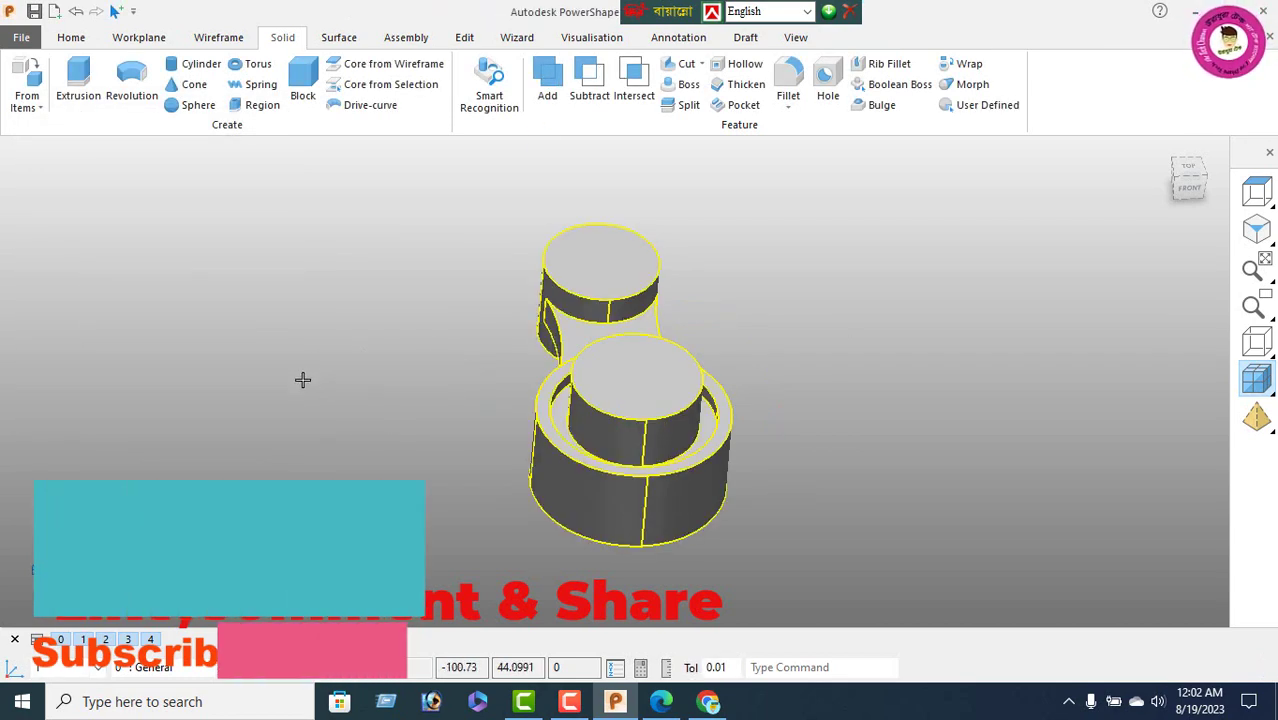
pyautogui.rightClick(206, 184)
pyautogui.click(247, 197)
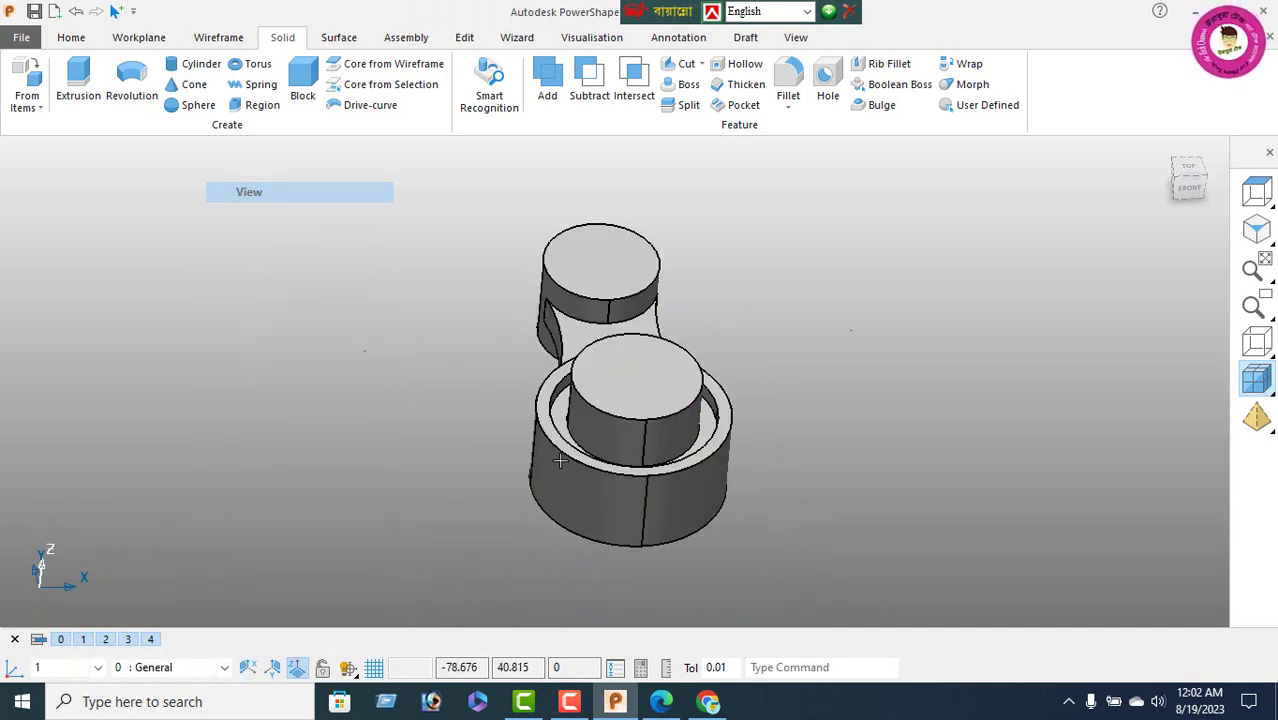
pyautogui.moveTo(785, 214)
pyautogui.mouseDown(button='middle')
pyautogui.moveTo(642, 450)
pyautogui.moveTo(619, 400)
pyautogui.mouseUp(button='middle')
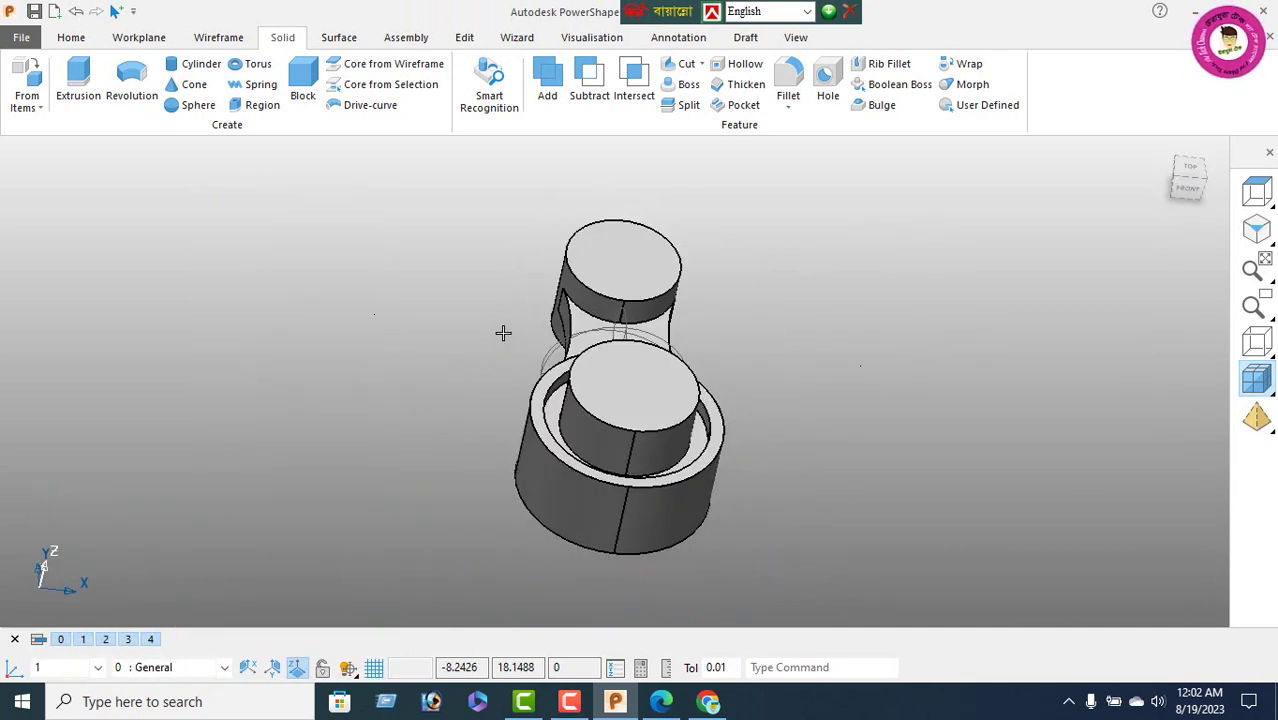
pyautogui.click(664, 703)
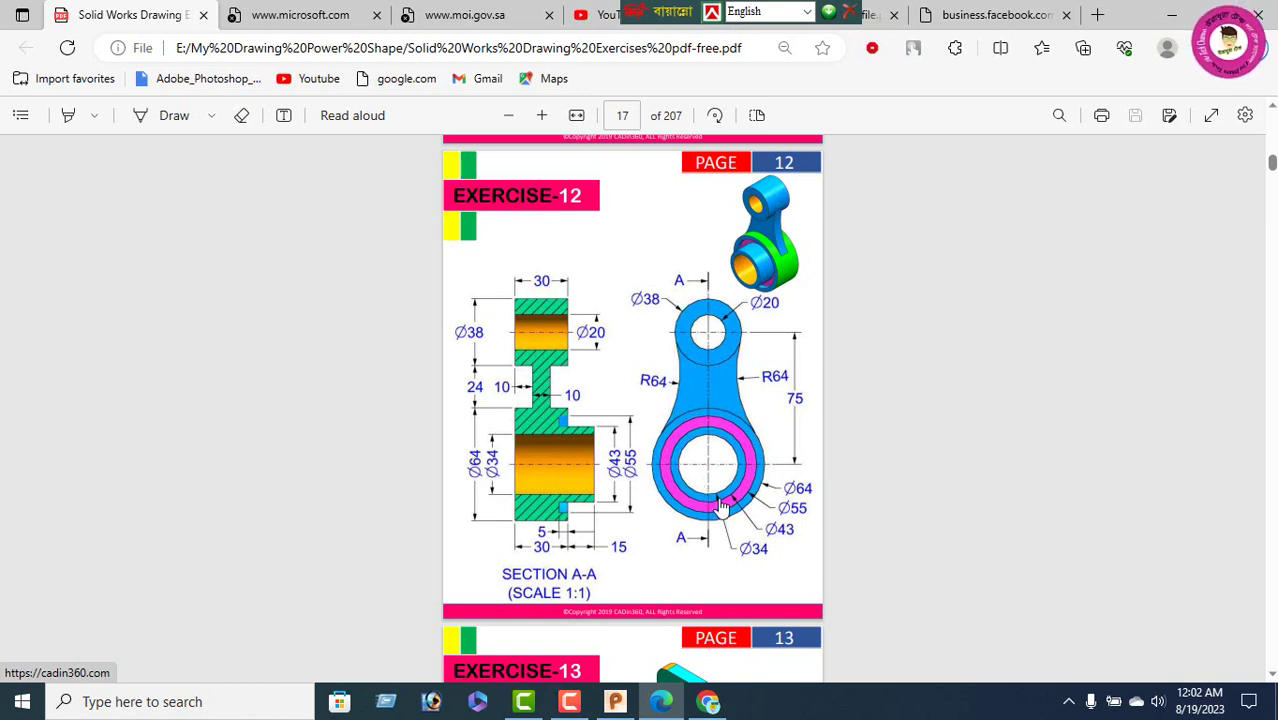
# Return to the PowerShape model and clear the solid's selection
pyautogui.click(615, 701)
pyautogui.click(275, 260)
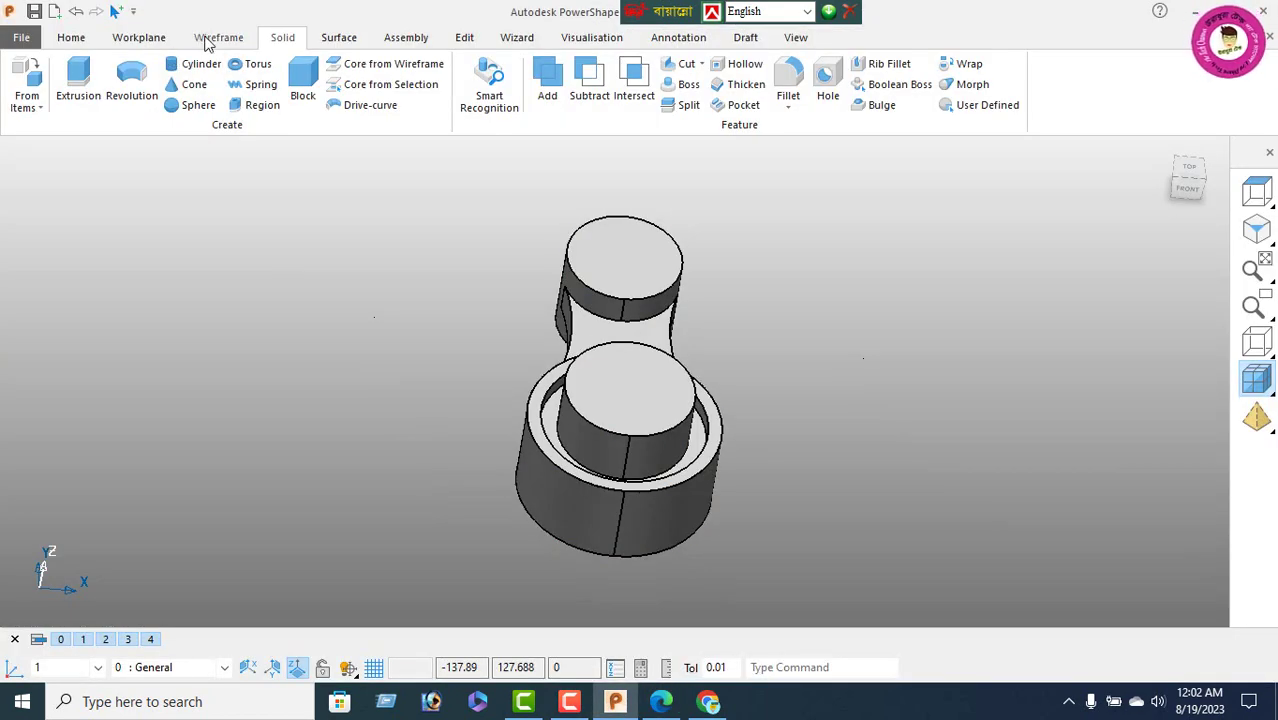
# Draw a 34-diameter circle centred at 0, 0, 30 on top of the big end's boss
pyautogui.click(207, 38)
pyautogui.click(66, 80)
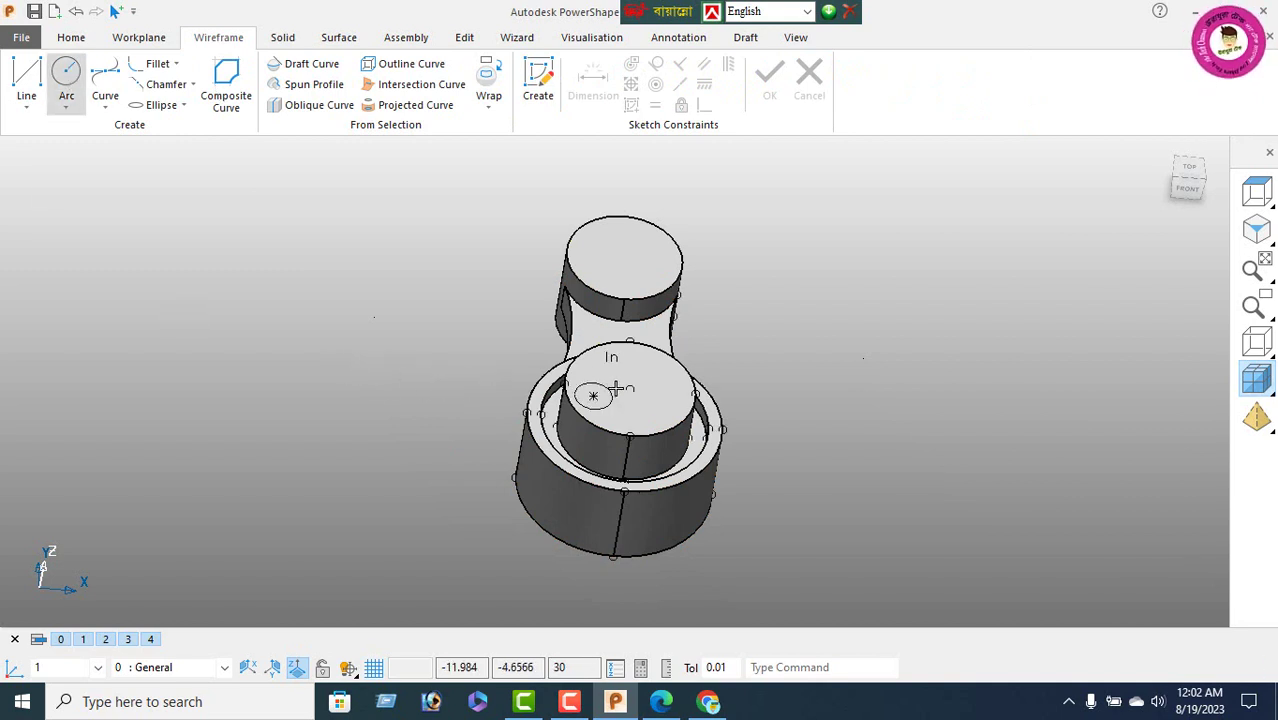
pyautogui.rightClick(259, 250)
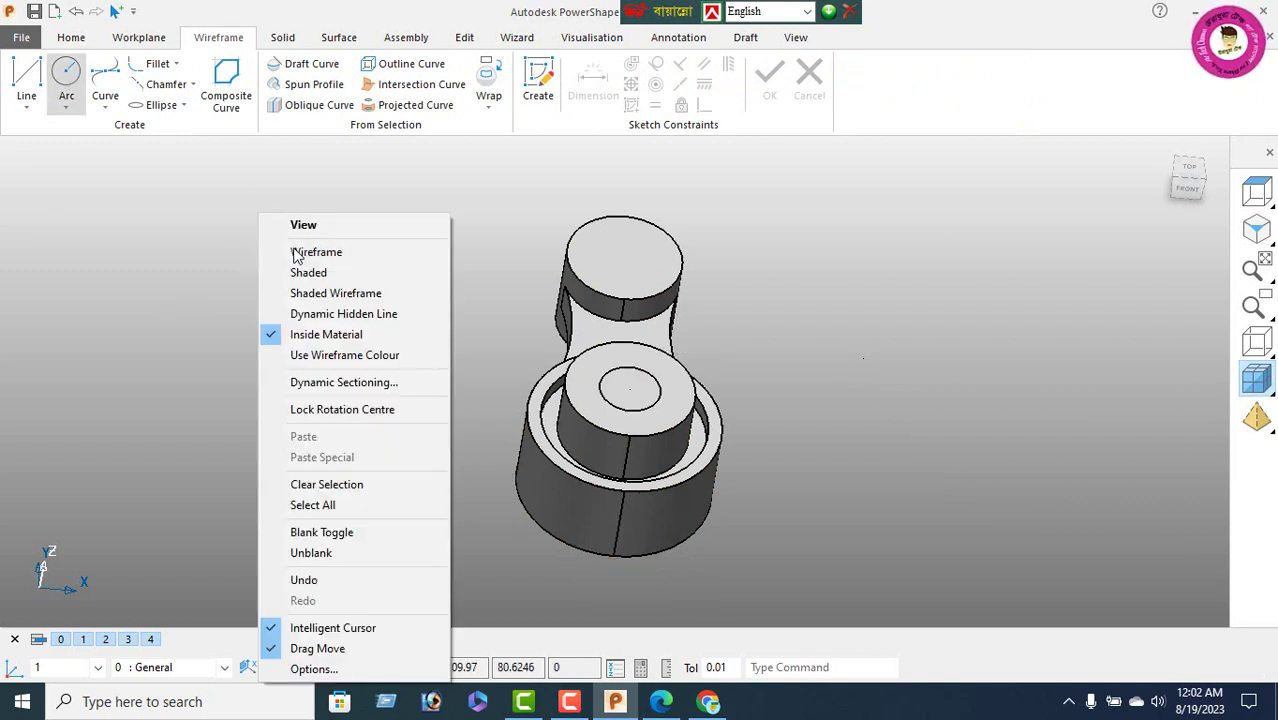
pyautogui.click(303, 225)
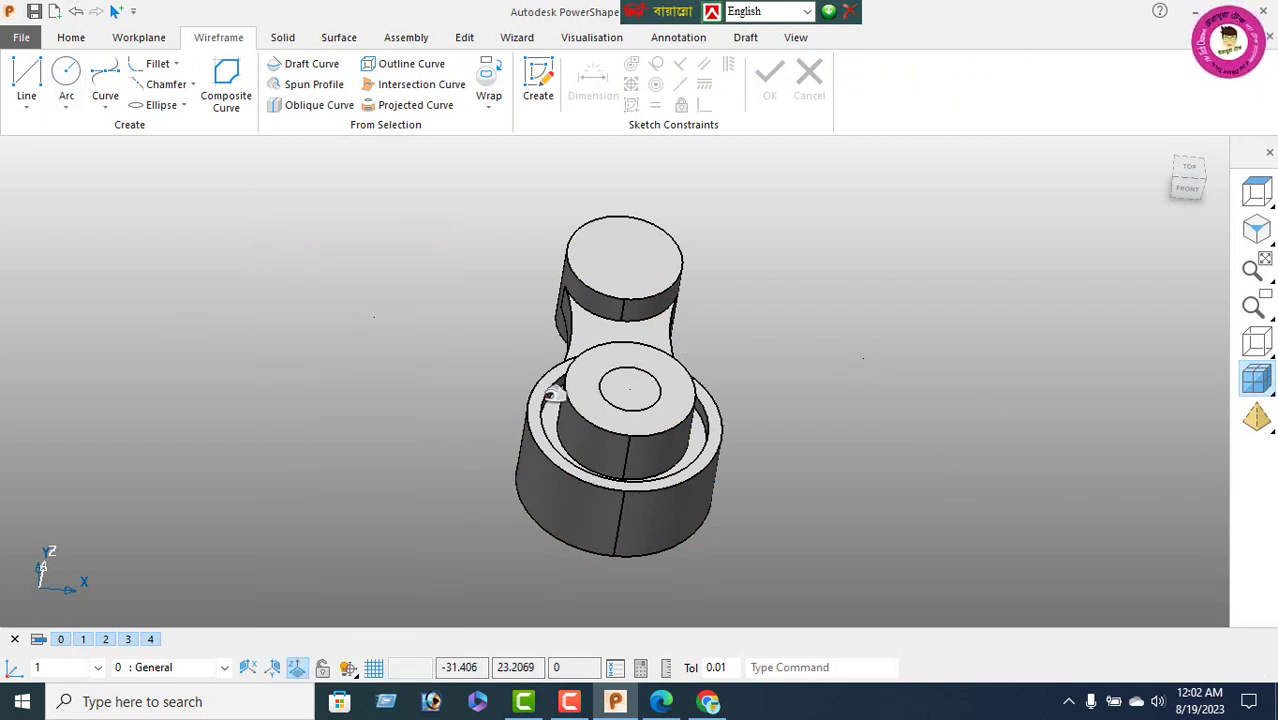
pyautogui.click(615, 402)
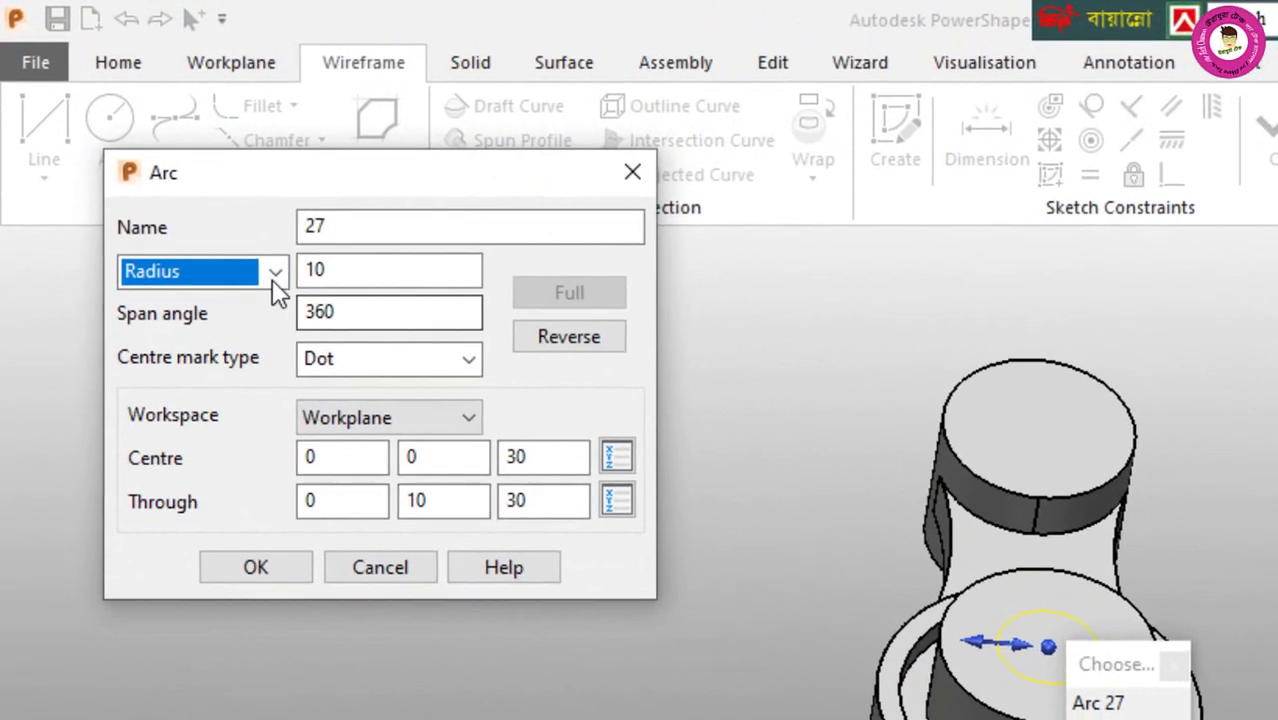
pyautogui.click(272, 279)
pyautogui.click(281, 335)
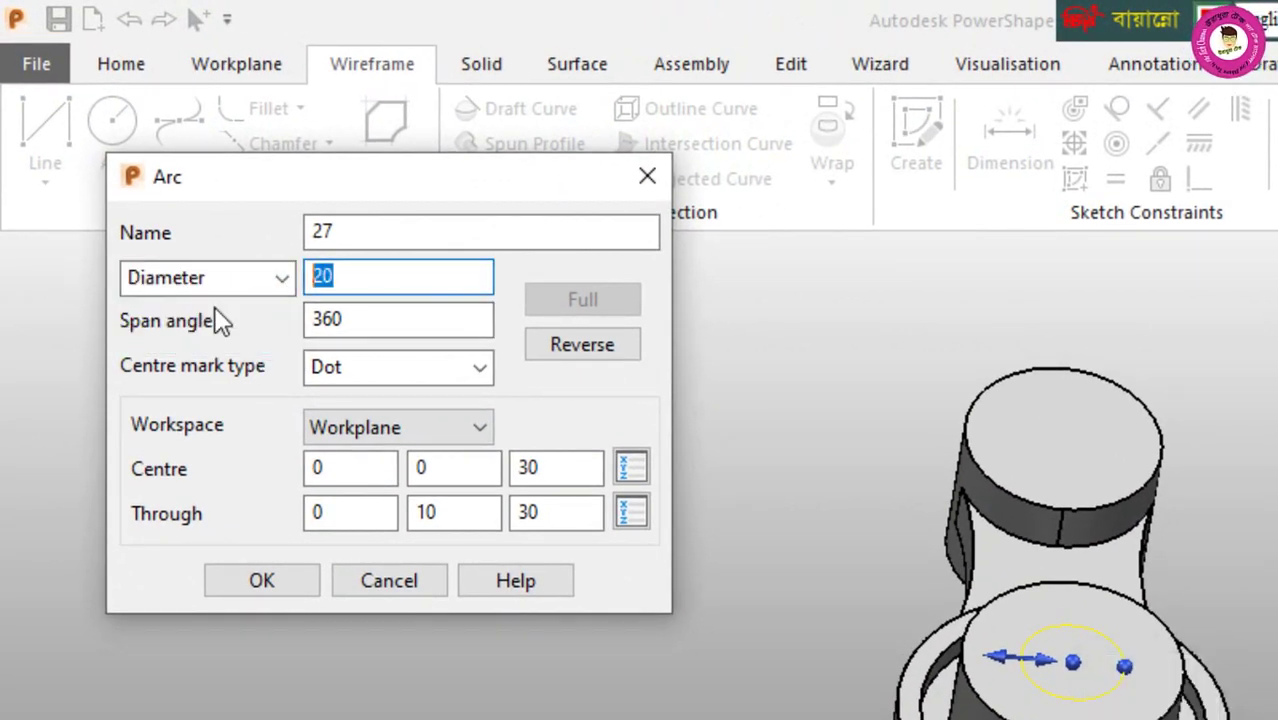
pyautogui.write('34')
pyautogui.press('Return')
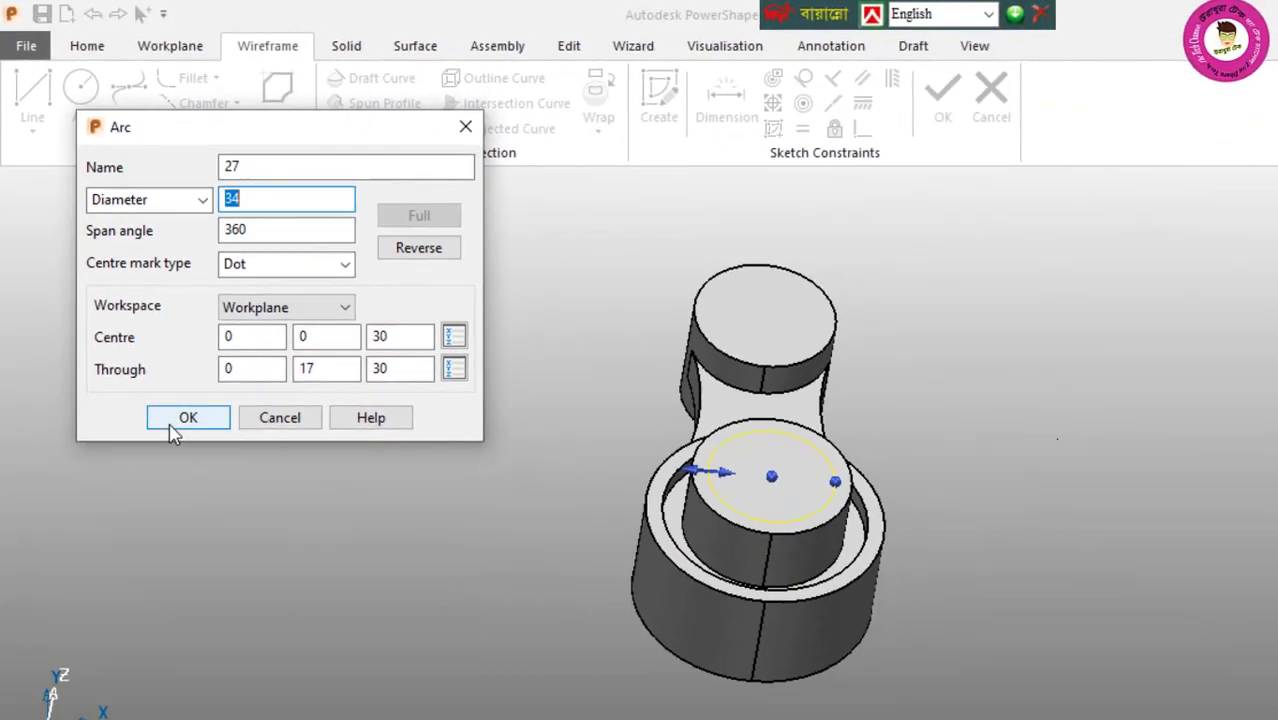
pyautogui.click(245, 575)
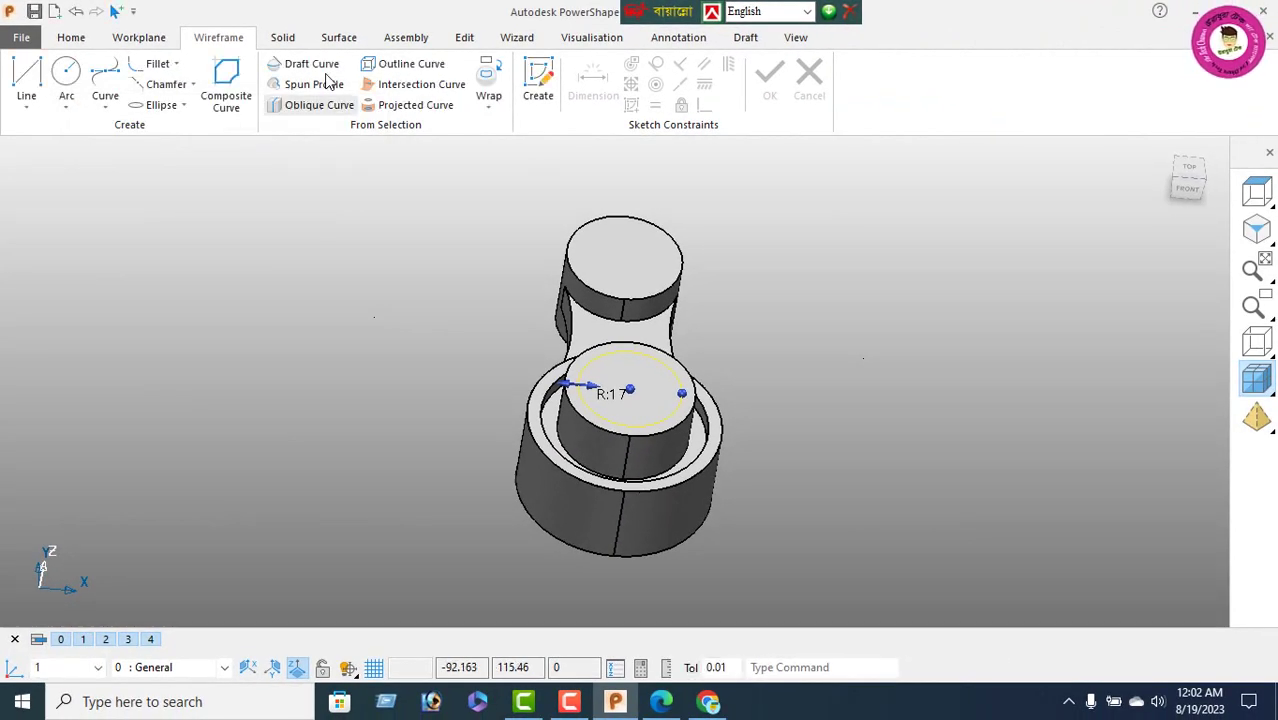
pyautogui.click(285, 40)
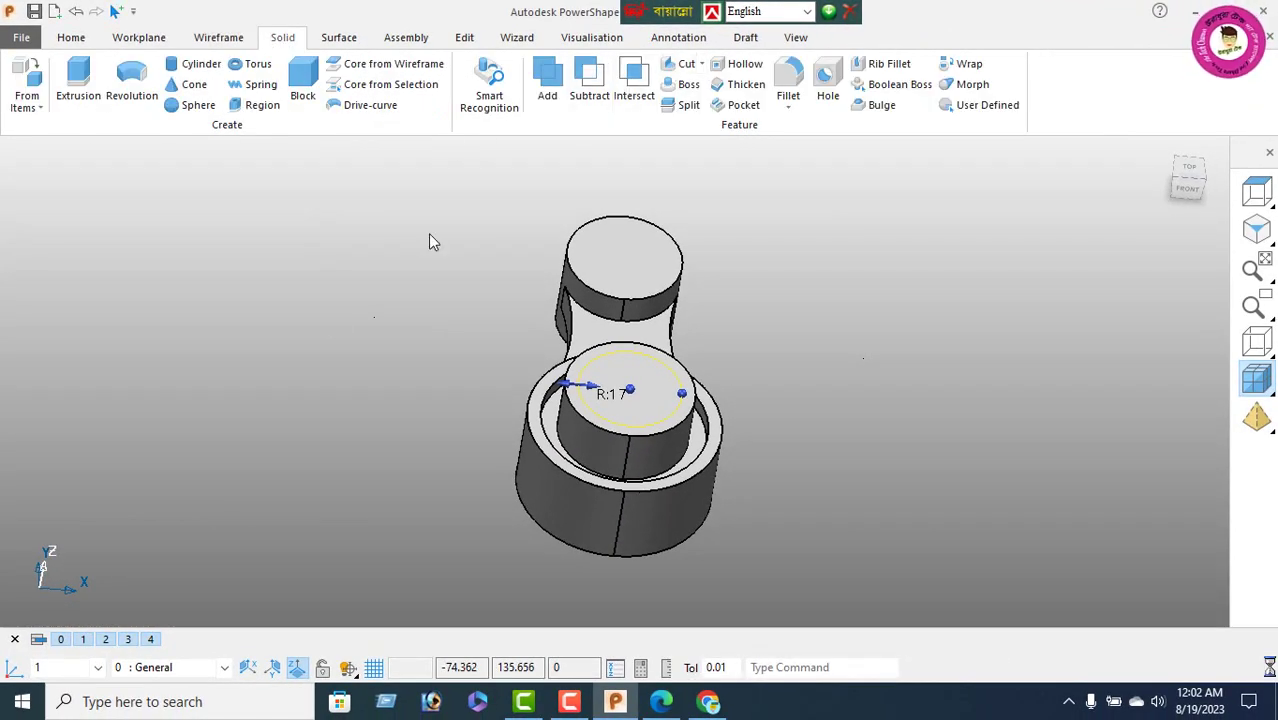
# Cut the 34-diameter circle through the solid as a Through cut, then orbit to inspect the bore
pyautogui.click(563, 452)
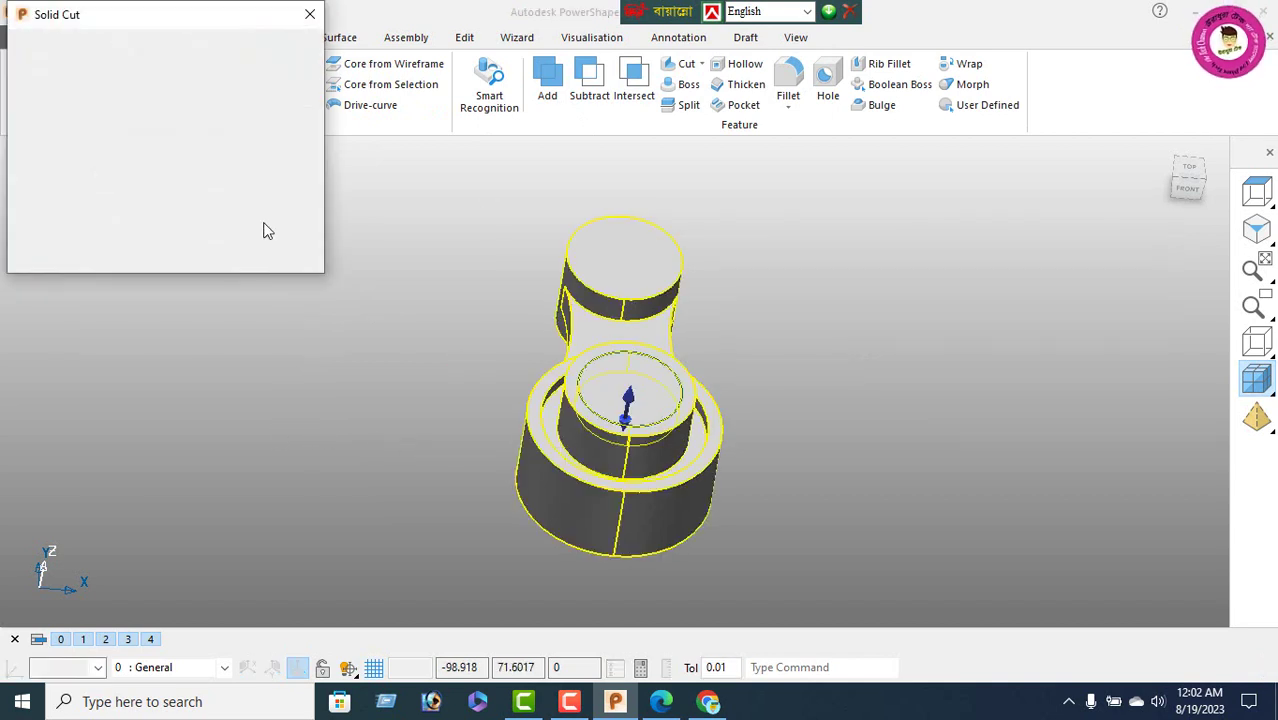
pyautogui.click(180, 51)
pyautogui.click(161, 89)
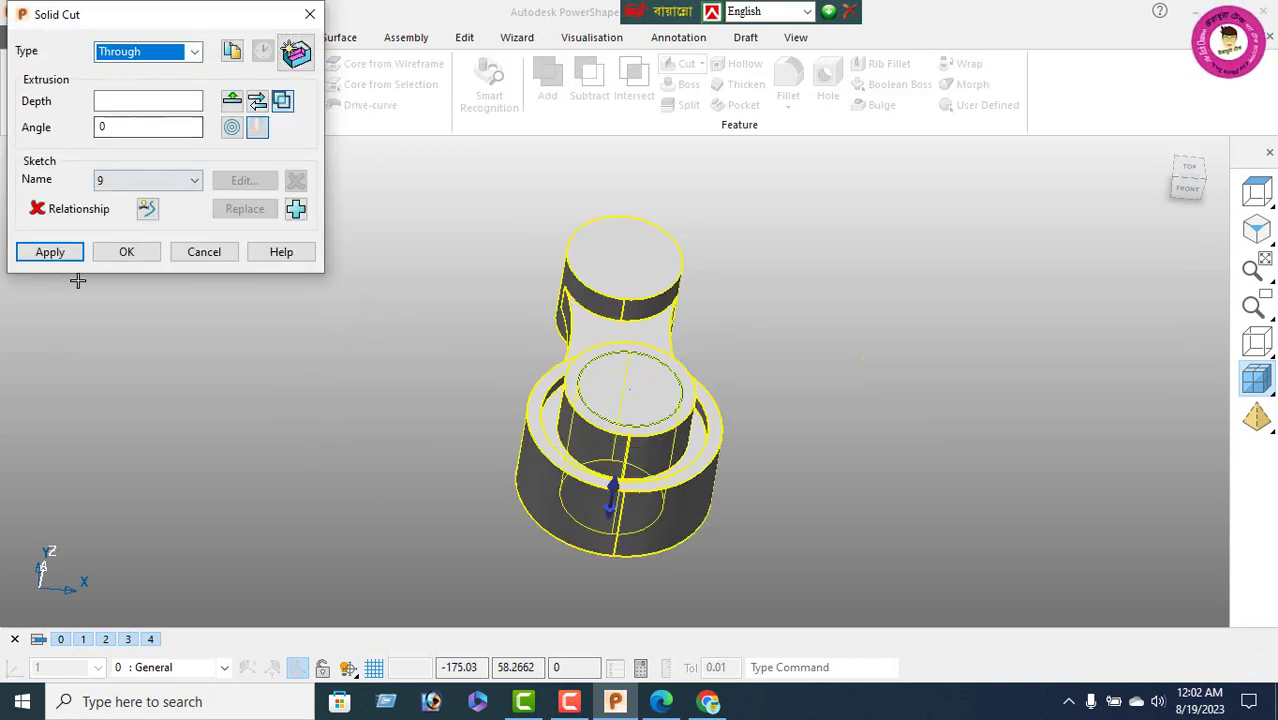
pyautogui.click(49, 253)
pyautogui.click(205, 252)
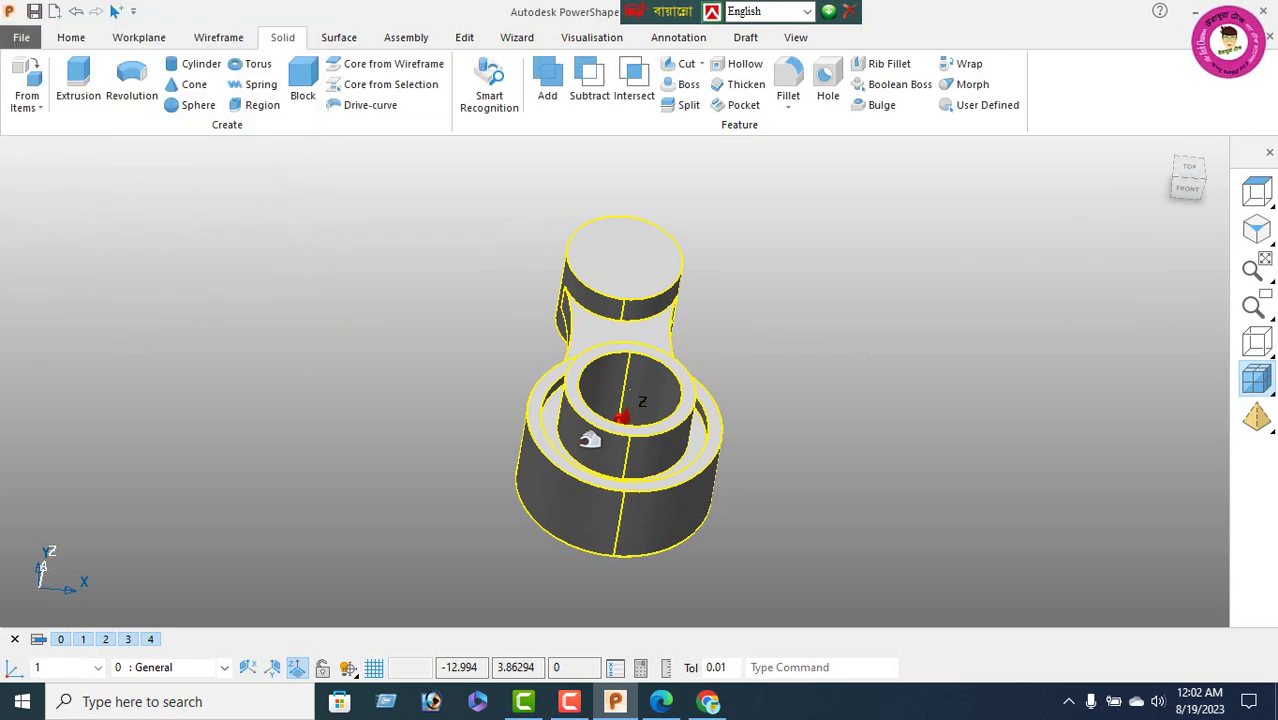
pyautogui.moveTo(420, 300)
pyautogui.mouseDown(button='middle')
pyautogui.moveTo(476, 259)
pyautogui.moveTo(200, 434)
pyautogui.moveTo(836, 531)
pyautogui.moveTo(755, 371)
pyautogui.moveTo(1113, 348)
pyautogui.moveTo(676, 442)
pyautogui.moveTo(658, 226)
pyautogui.mouseUp(button='middle')
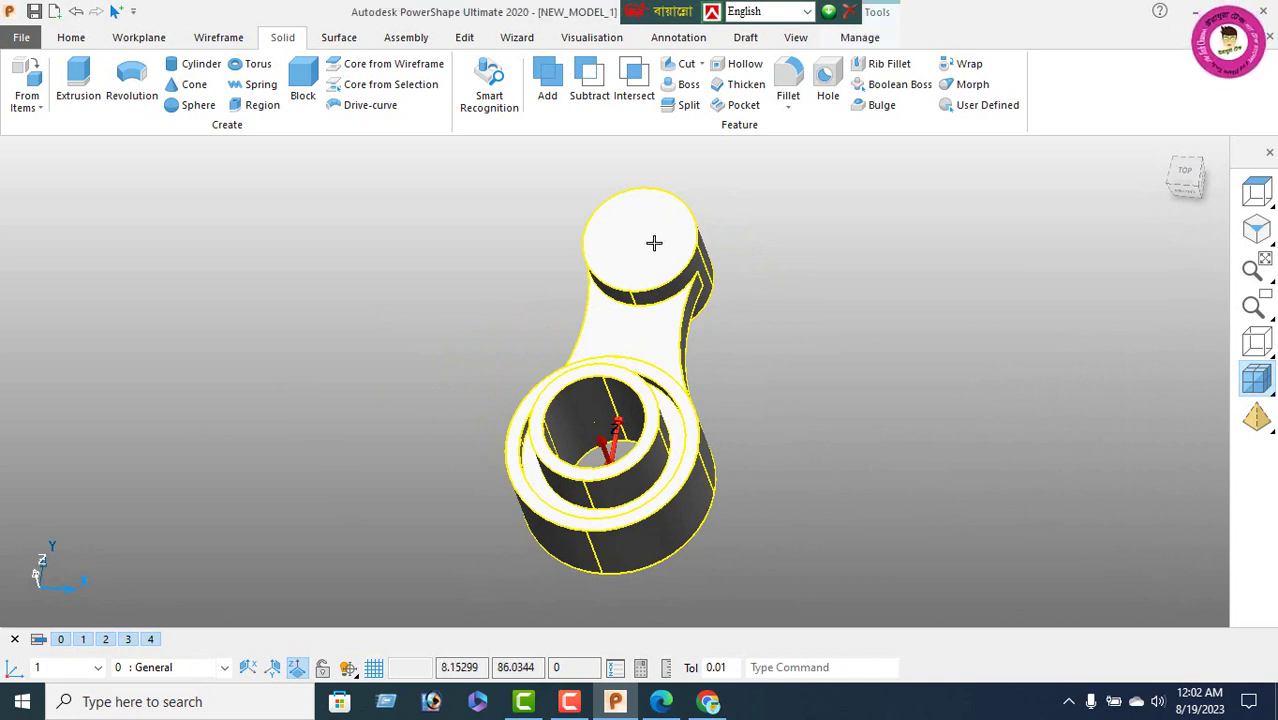
pyautogui.rightClick(309, 252)
pyautogui.moveTo(322, 234)
pyautogui.mouseDown(button='middle')
pyautogui.moveTo(890, 419)
pyautogui.moveTo(625, 290)
pyautogui.mouseUp(button='middle')
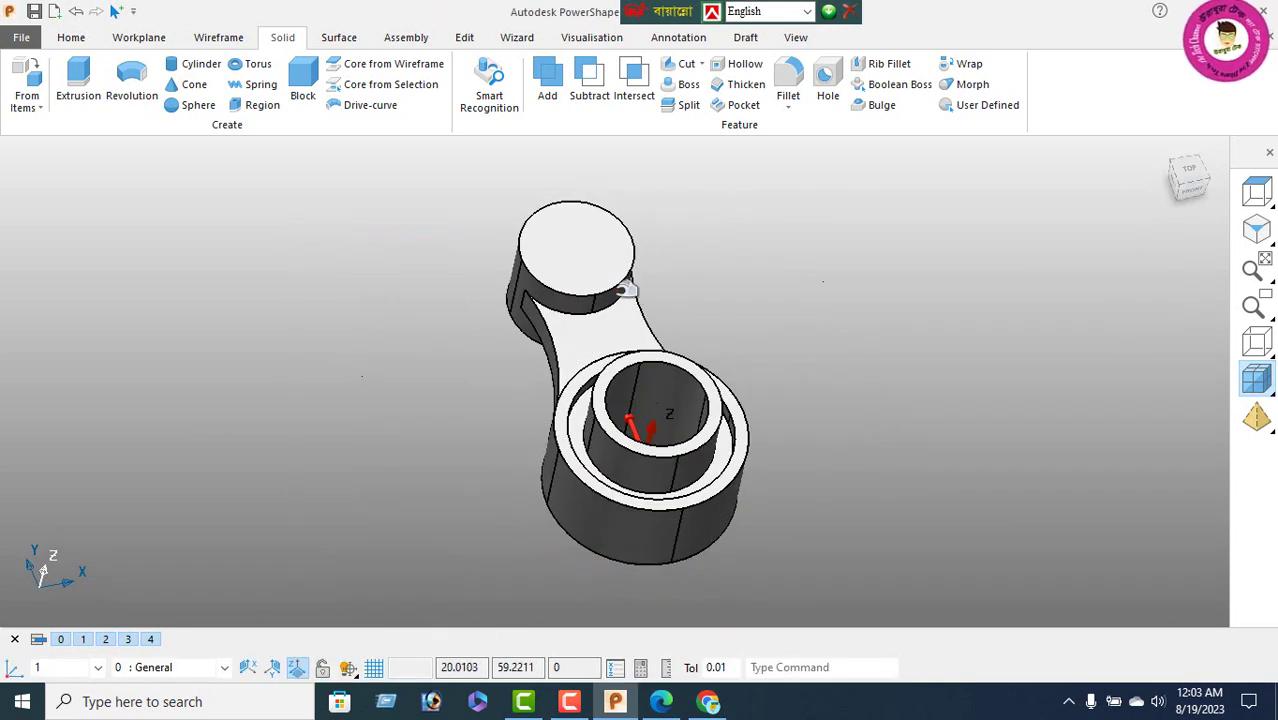
# Cut the R10 circle right through the small end with a Through solid cut
pyautogui.click(224, 39)
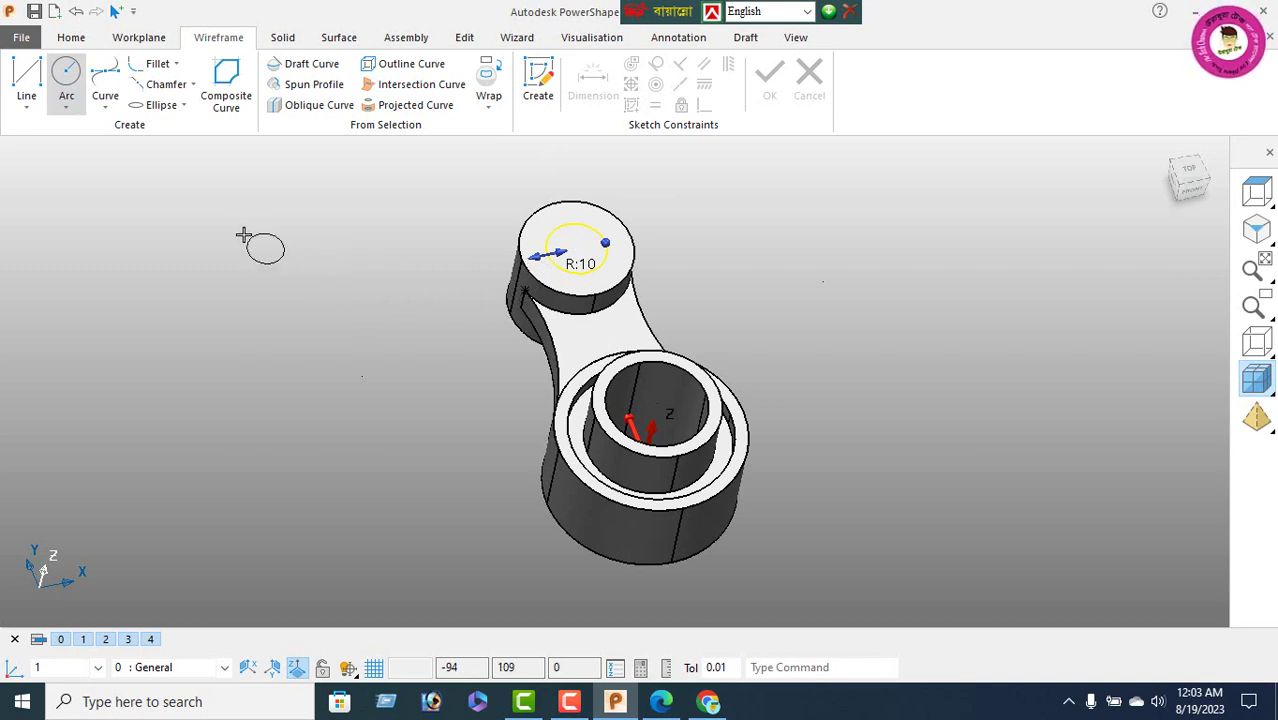
pyautogui.click(283, 38)
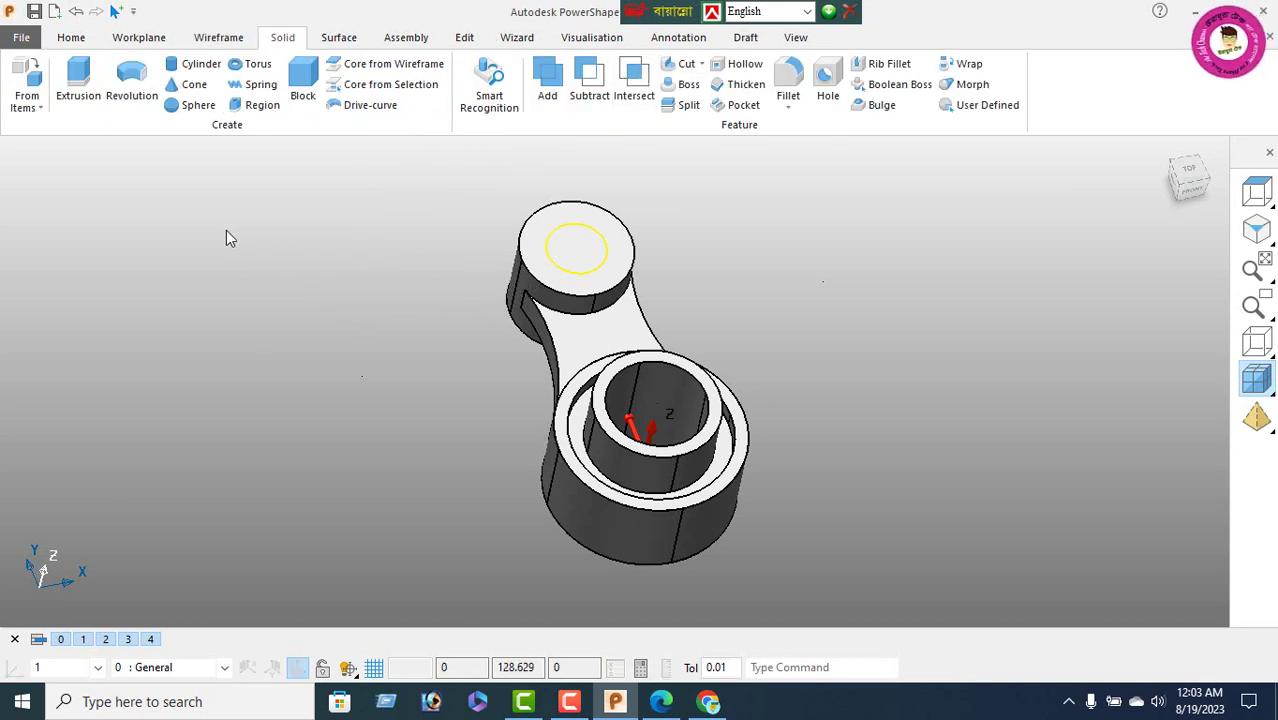
pyautogui.click(160, 52)
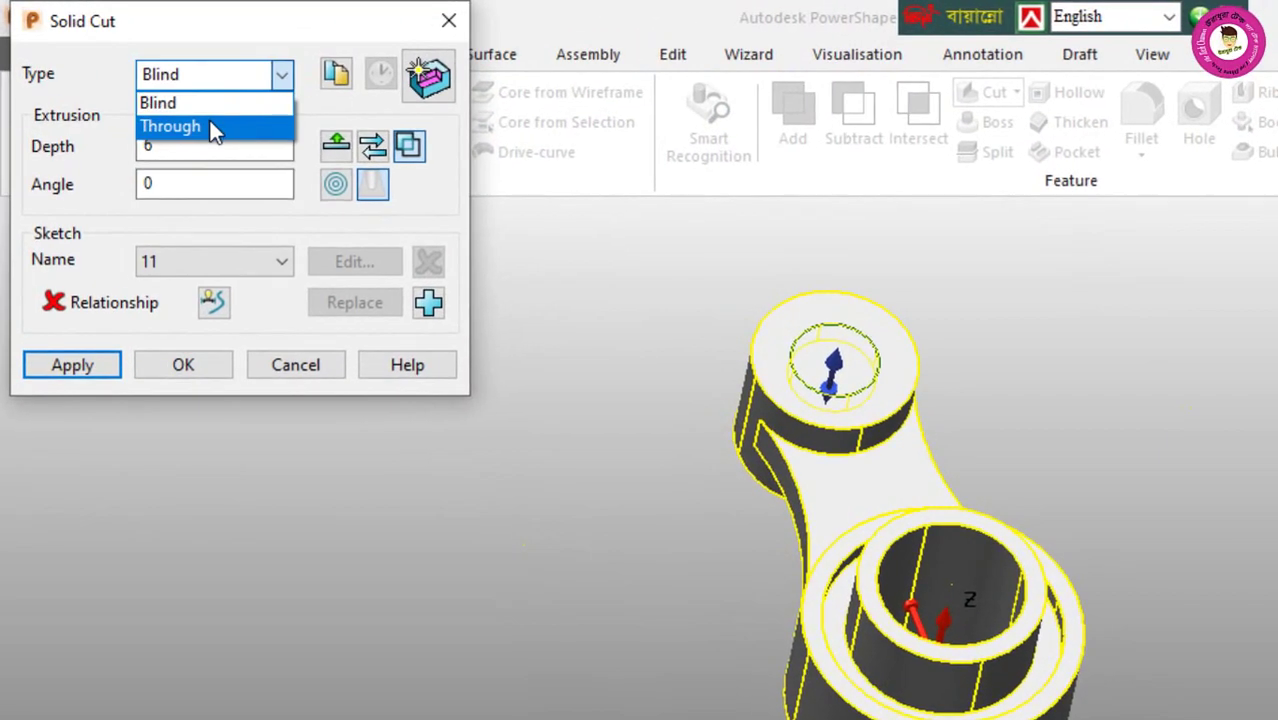
pyautogui.click(160, 105)
pyautogui.click(93, 362)
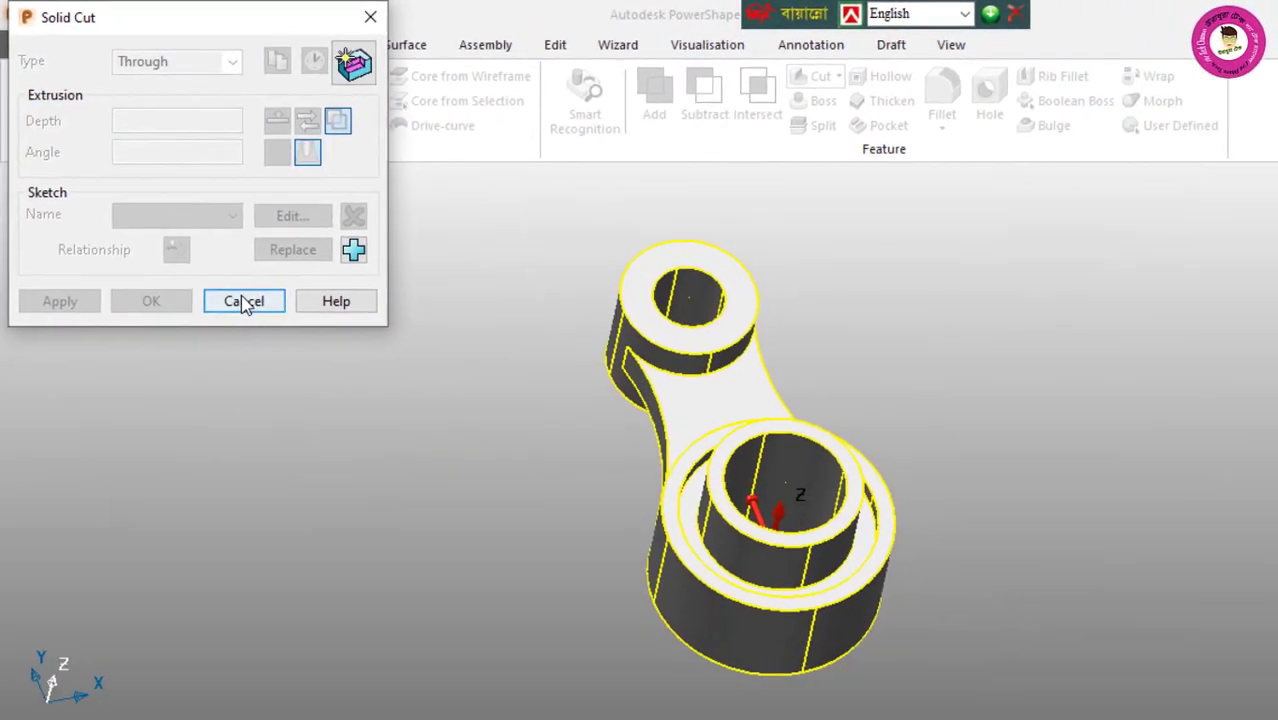
pyautogui.click(295, 364)
pyautogui.rightClick(178, 317)
pyautogui.click(230, 251)
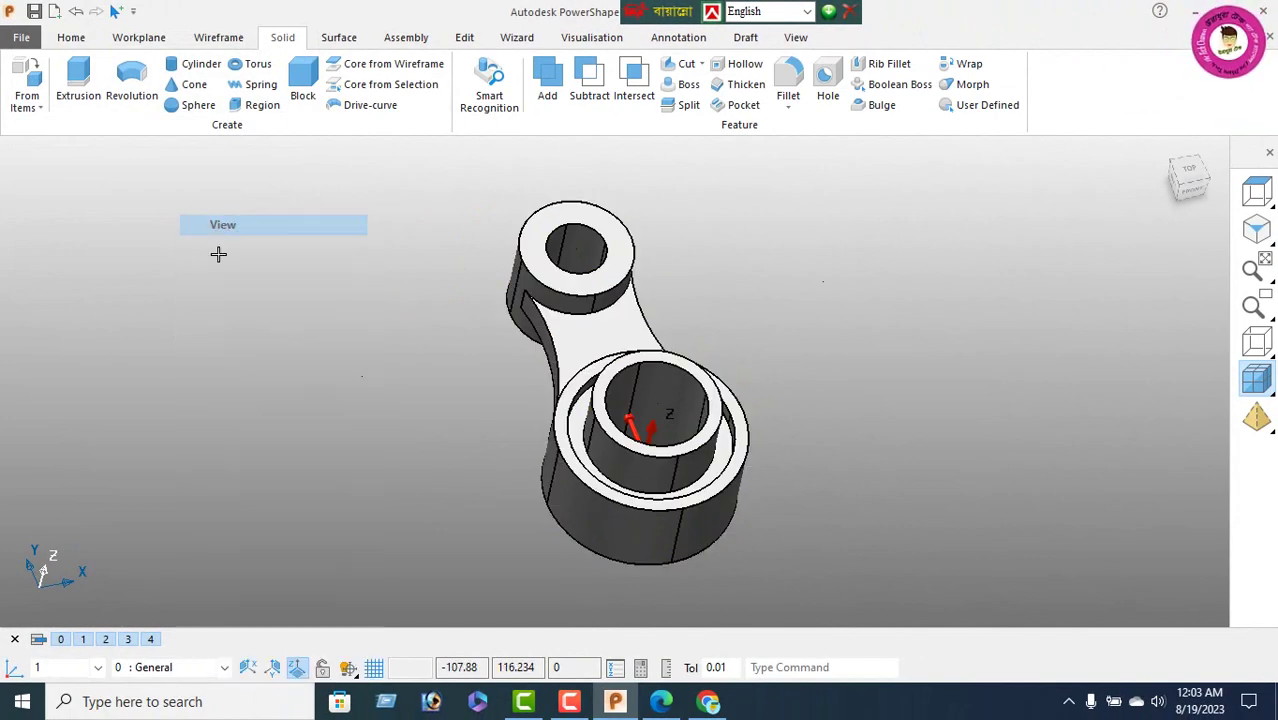
# Cancel the accidental workplane placement and orbit the model to a new angle
pyautogui.click(650, 428)
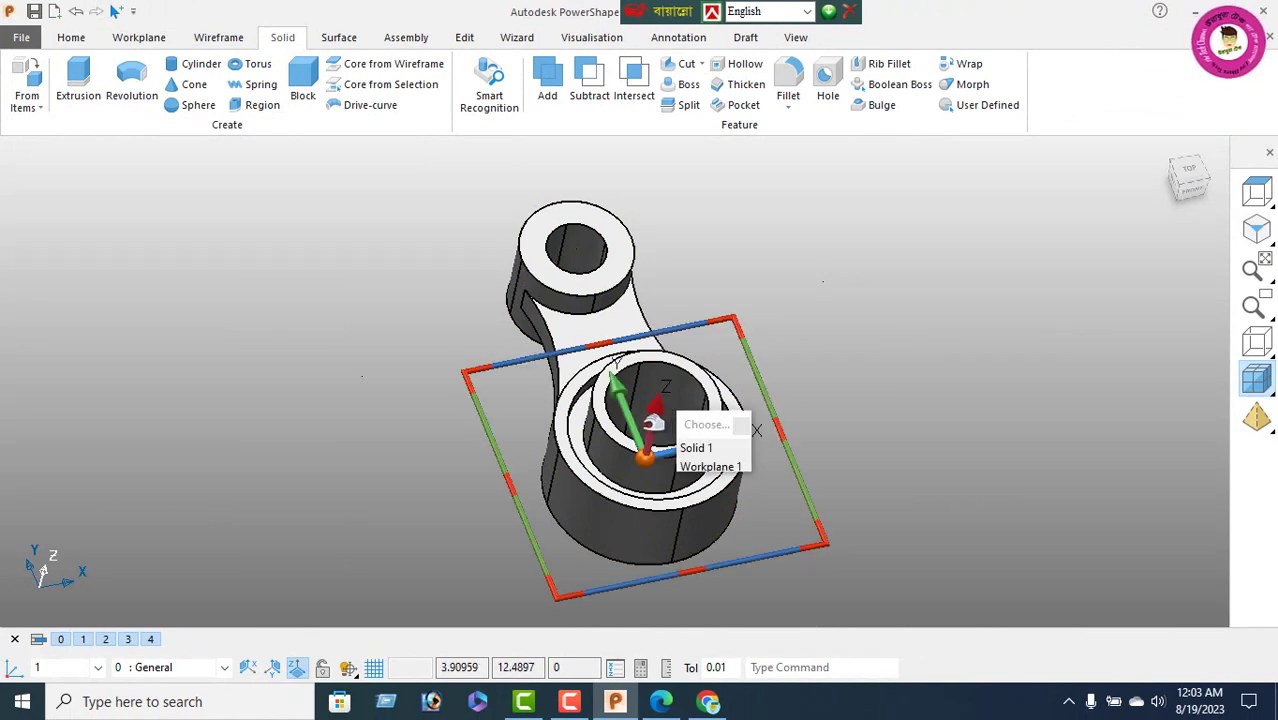
pyautogui.press('Escape')
pyautogui.rightClick(173, 216)
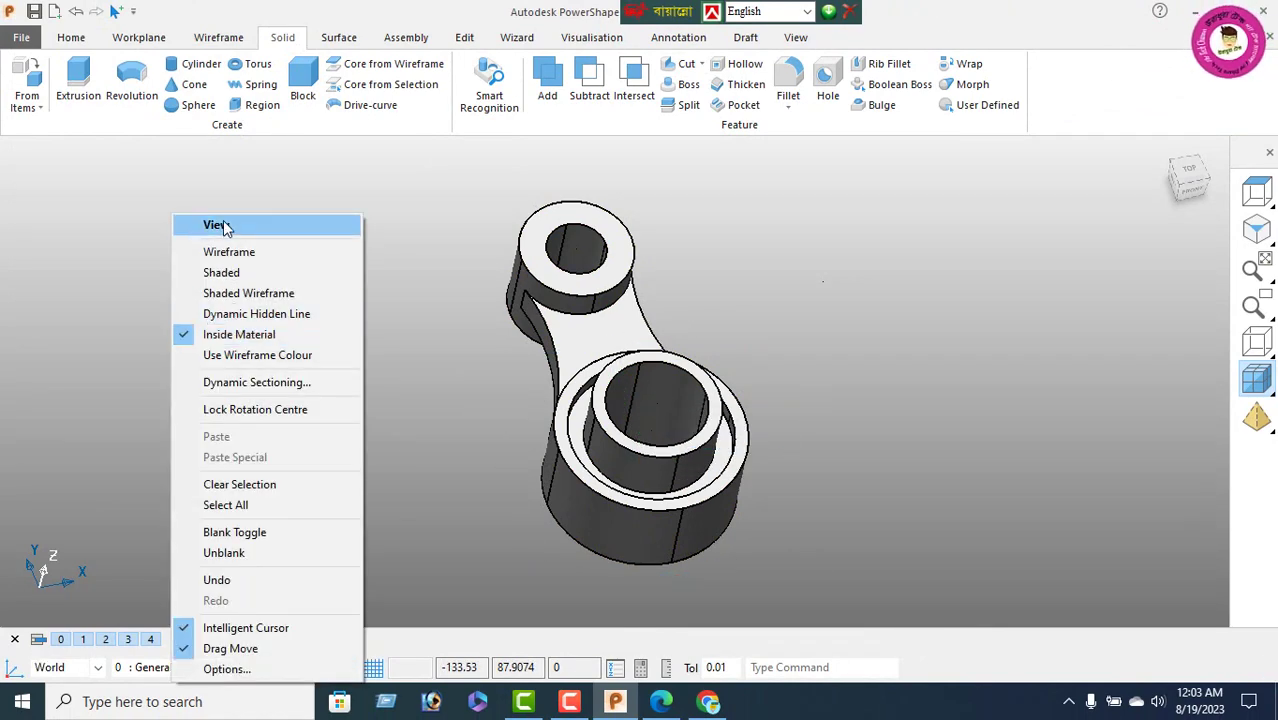
pyautogui.moveTo(223, 229)
pyautogui.mouseDown(button='middle')
pyautogui.moveTo(476, 519)
pyautogui.moveTo(237, 436)
pyautogui.mouseUp(button='middle')
# Box-select the whole connecting rod, colour it pink, then deselect it
pyautogui.moveTo(399, 258); pyautogui.dragTo(865, 577)
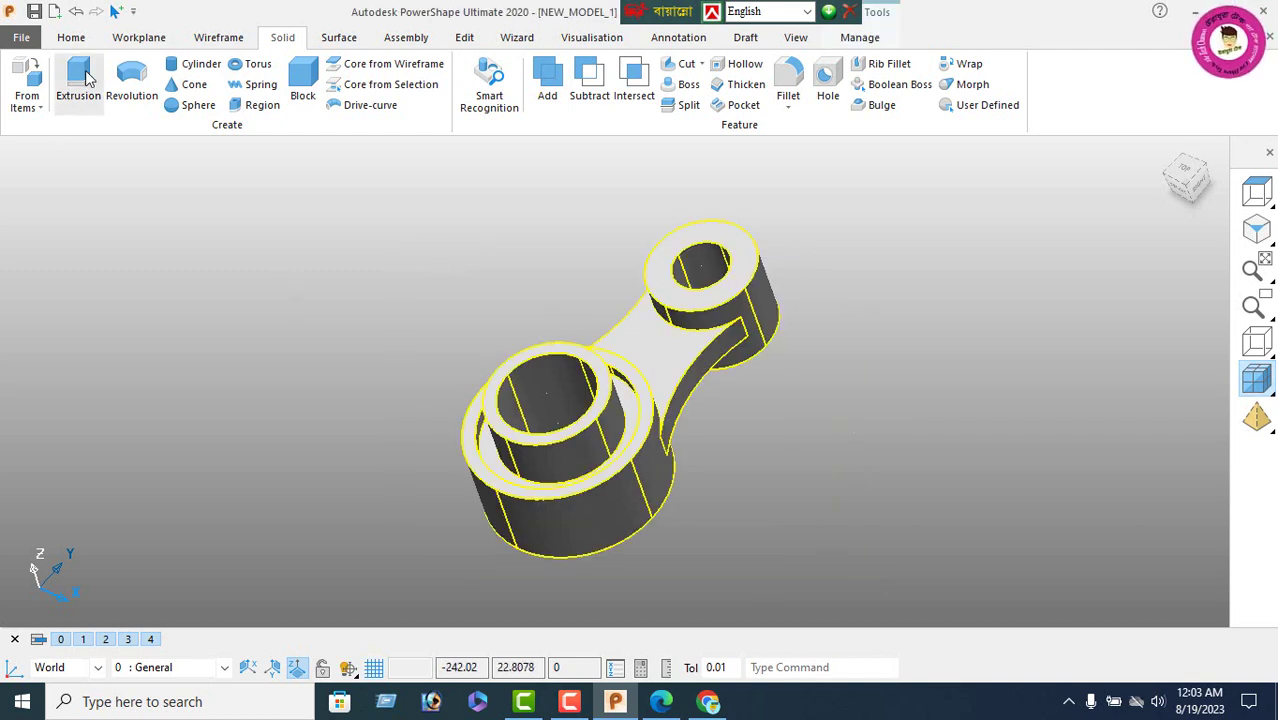
pyautogui.click(71, 38)
pyautogui.click(837, 100)
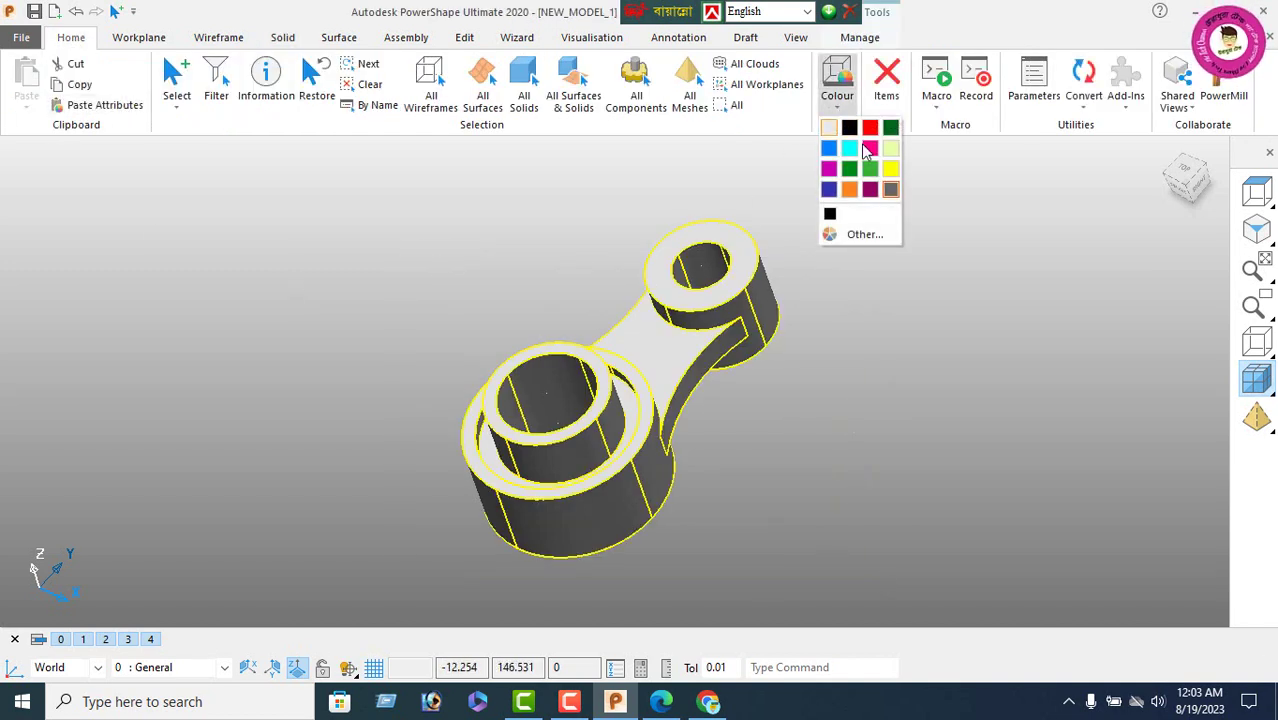
pyautogui.click(870, 149)
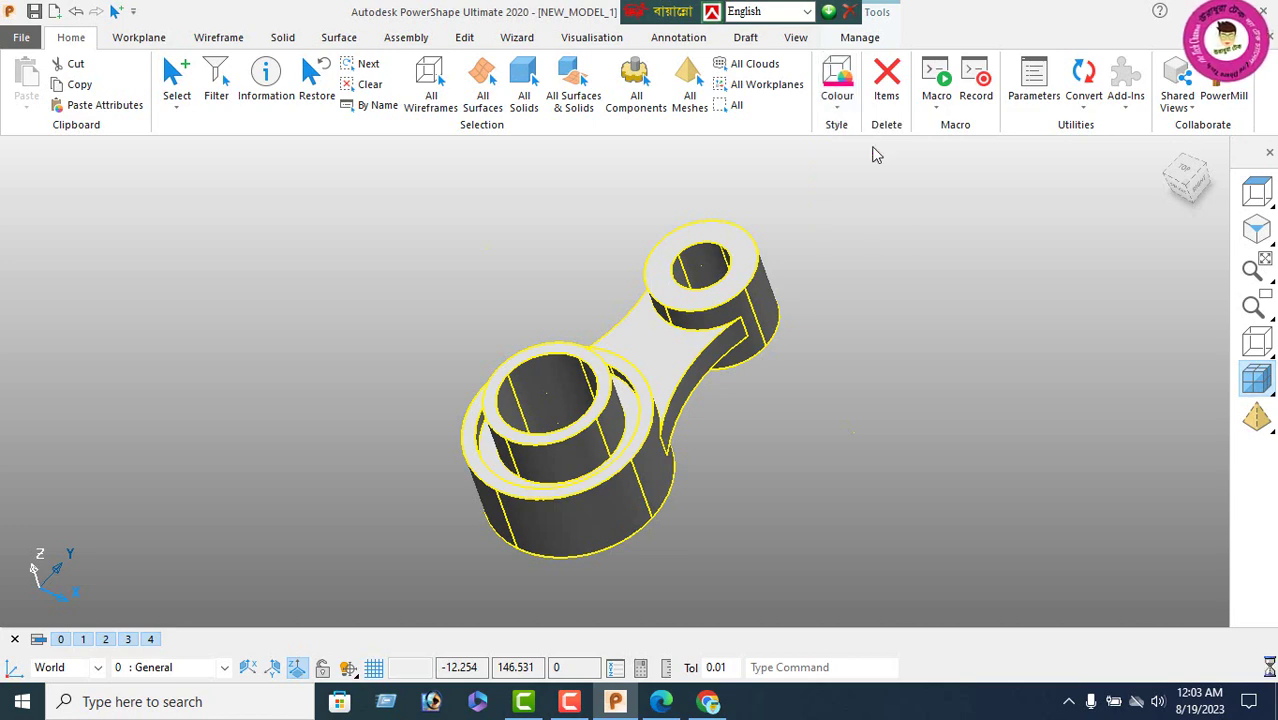
pyautogui.rightClick(312, 306)
pyautogui.click(705, 160)
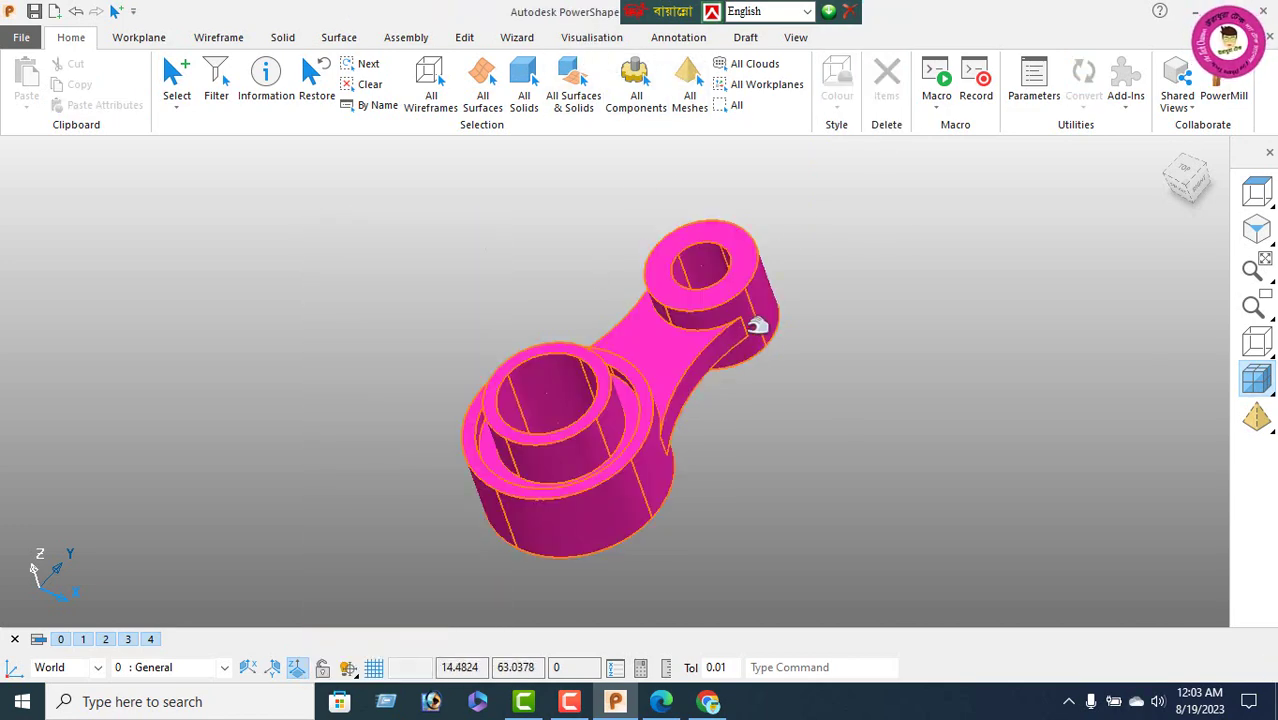
pyautogui.moveTo(756, 323)
pyautogui.mouseDown(button='middle')
pyautogui.moveTo(839, 526)
pyautogui.moveTo(868, 324)
pyautogui.moveTo(516, 522)
pyautogui.moveTo(379, 371)
pyautogui.moveTo(268, 411)
pyautogui.moveTo(739, 251)
pyautogui.moveTo(790, 399)
pyautogui.moveTo(599, 245)
pyautogui.moveTo(702, 419)
pyautogui.moveTo(509, 231)
pyautogui.moveTo(884, 476)
pyautogui.moveTo(842, 194)
pyautogui.mouseUp(button='middle')
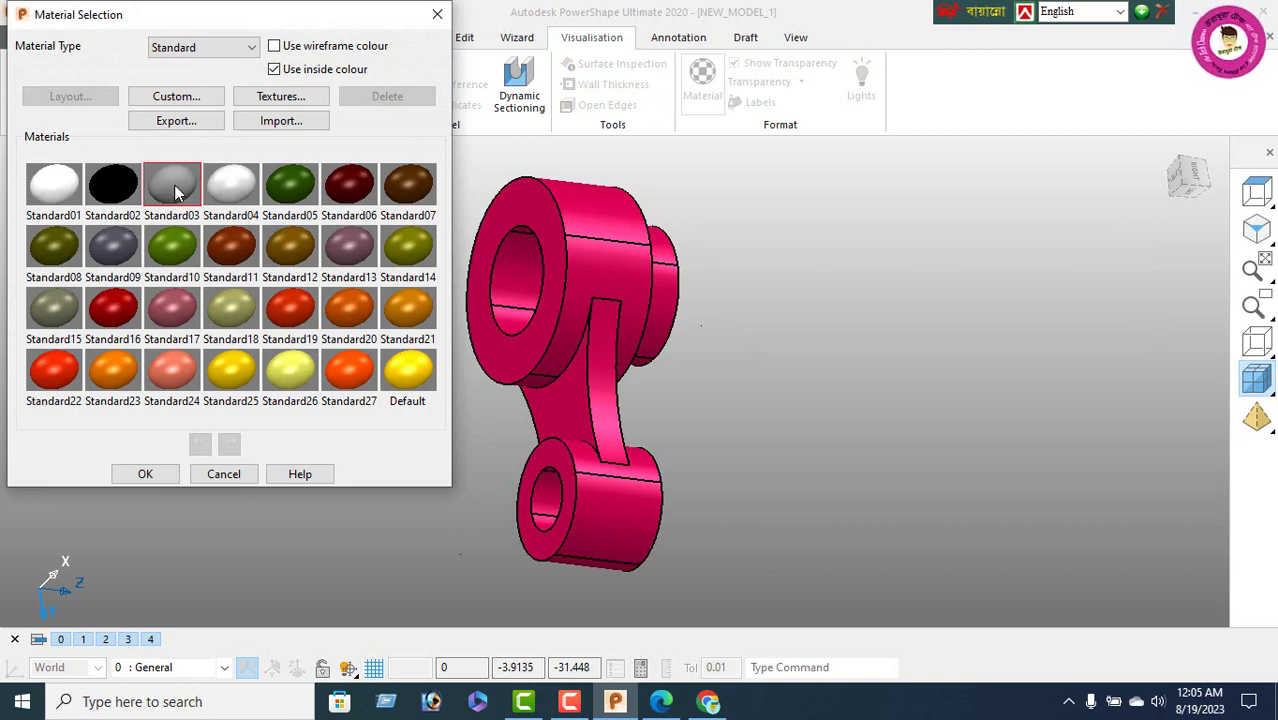
# Apply the grey Standard03 material to the rod and view the big end from above
pyautogui.click(173, 188)
pyautogui.click(544, 312)
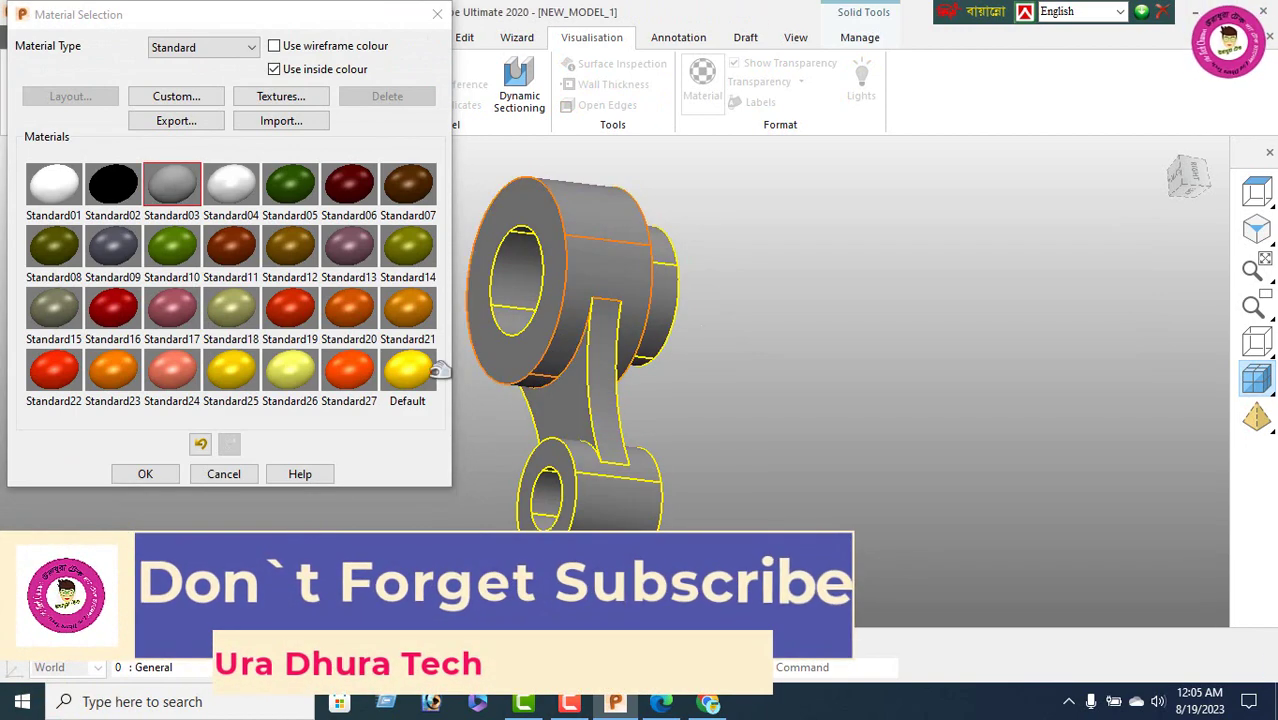
pyautogui.click(145, 474)
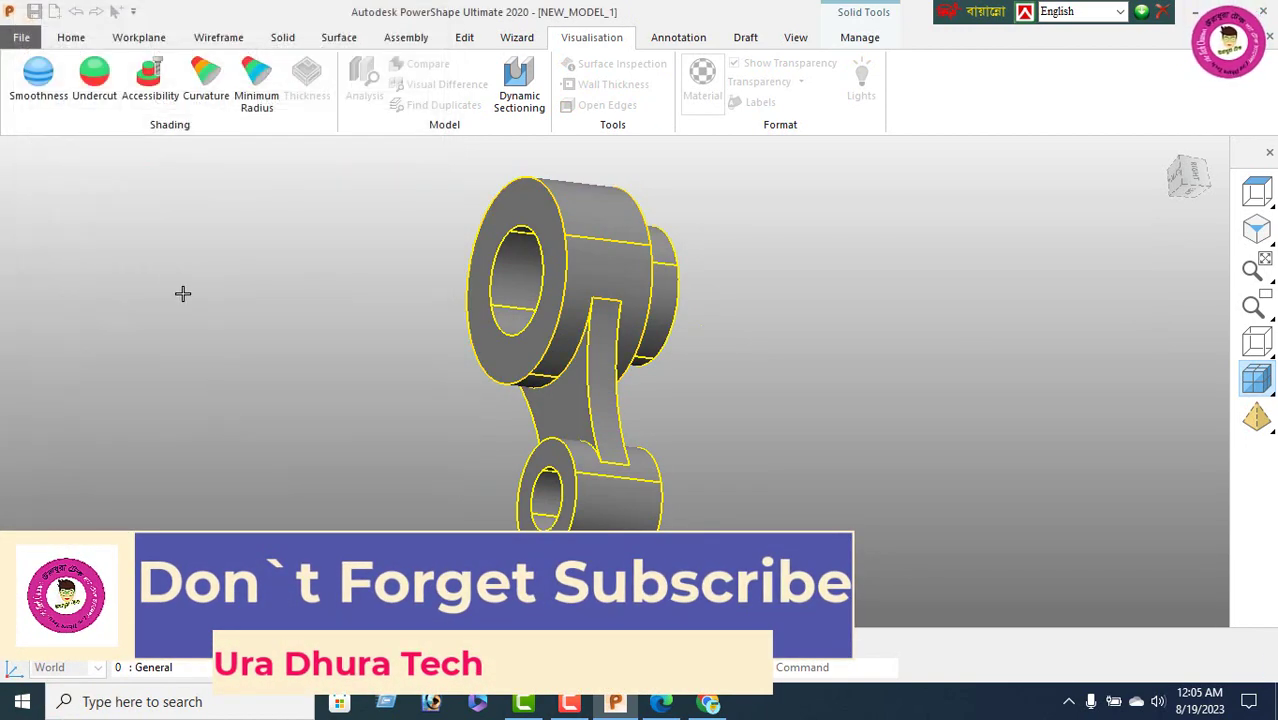
pyautogui.rightClick(176, 216)
pyautogui.moveTo(212, 237)
pyautogui.mouseDown(button='middle')
pyautogui.moveTo(271, 297)
pyautogui.moveTo(887, 516)
pyautogui.moveTo(972, 442)
pyautogui.moveTo(821, 346)
pyautogui.moveTo(829, 388)
pyautogui.mouseUp(button='middle')
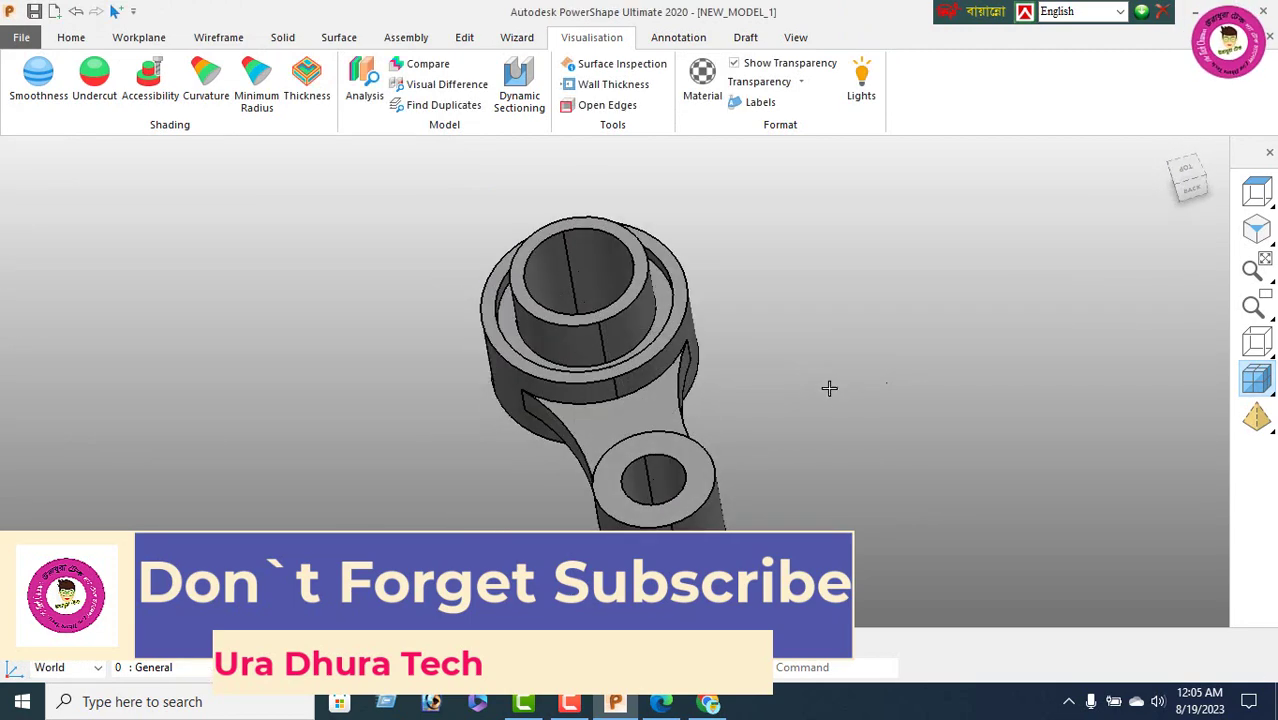
# Section the rod along X with the back plane at -11.2, viewed upright from the left
pyautogui.click(519, 88)
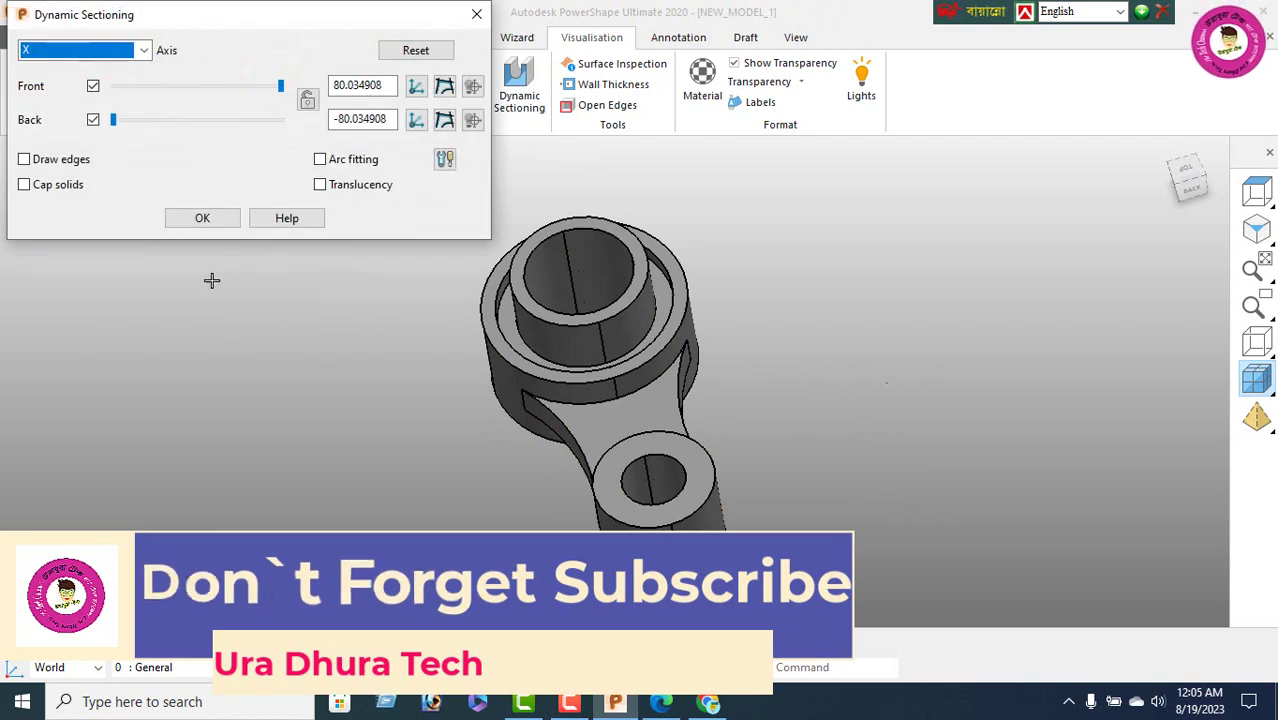
pyautogui.moveTo(114, 120); pyautogui.dragTo(186, 138)
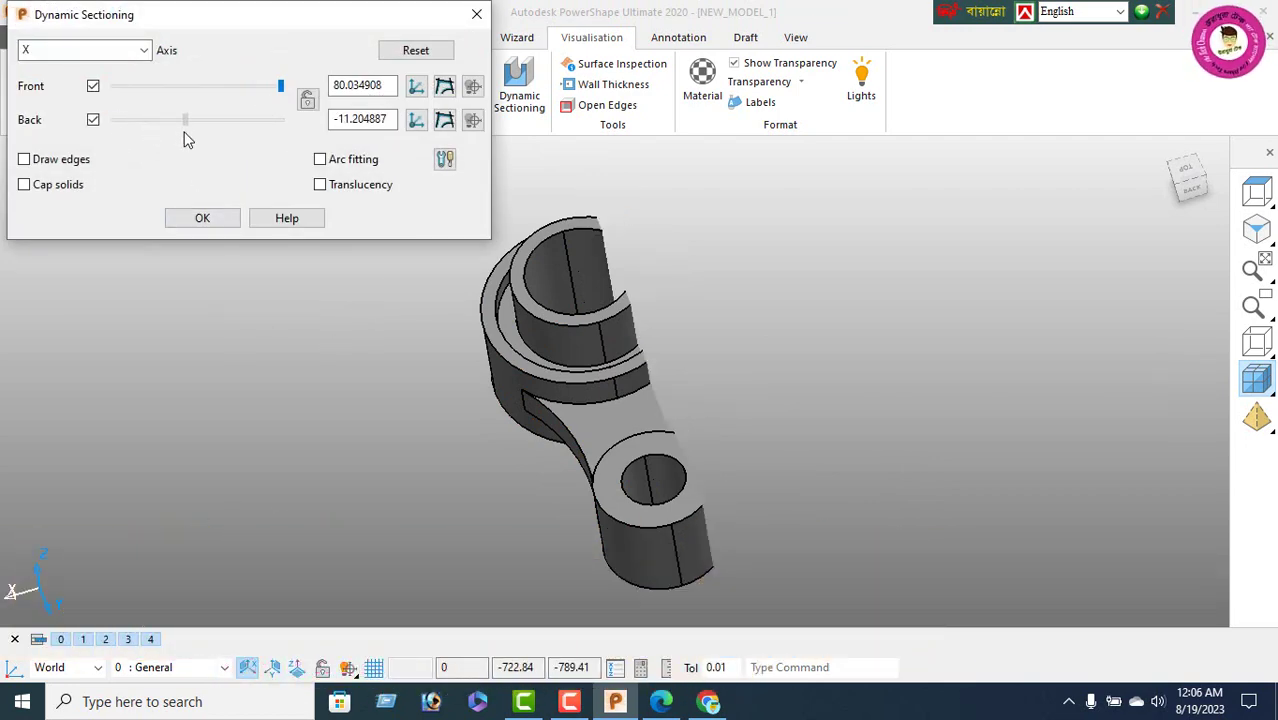
pyautogui.moveTo(354, 354)
pyautogui.mouseDown(button='middle')
pyautogui.moveTo(597, 378)
pyautogui.moveTo(474, 499)
pyautogui.moveTo(411, 437)
pyautogui.moveTo(454, 288)
pyautogui.moveTo(382, 464)
pyautogui.moveTo(349, 435)
pyautogui.mouseUp(button='middle')
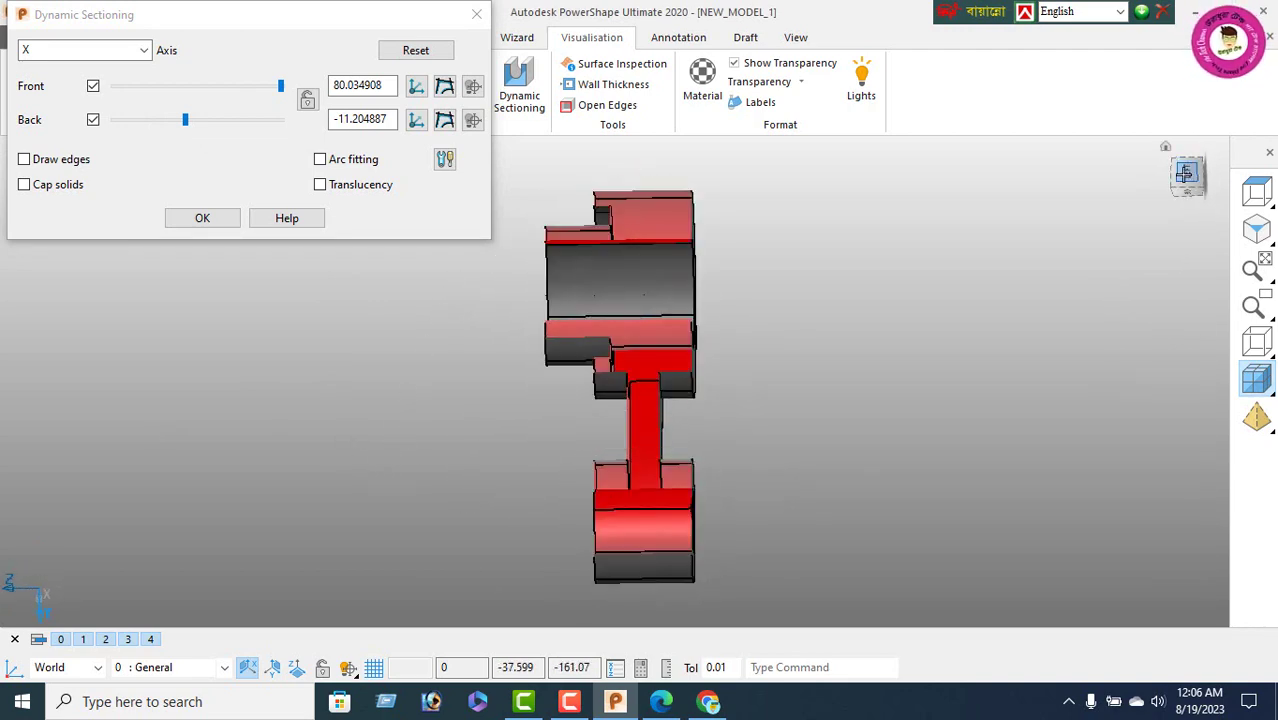
pyautogui.click(1187, 175)
pyautogui.click(1226, 160)
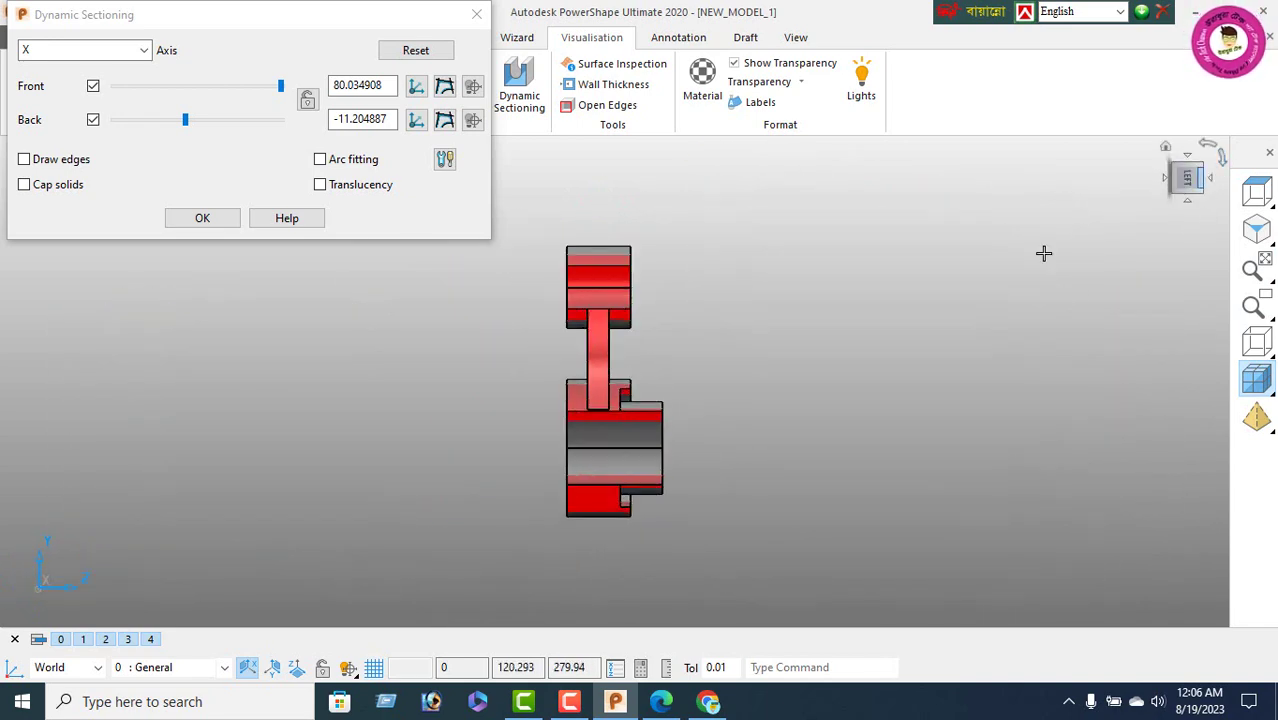
pyautogui.click(662, 702)
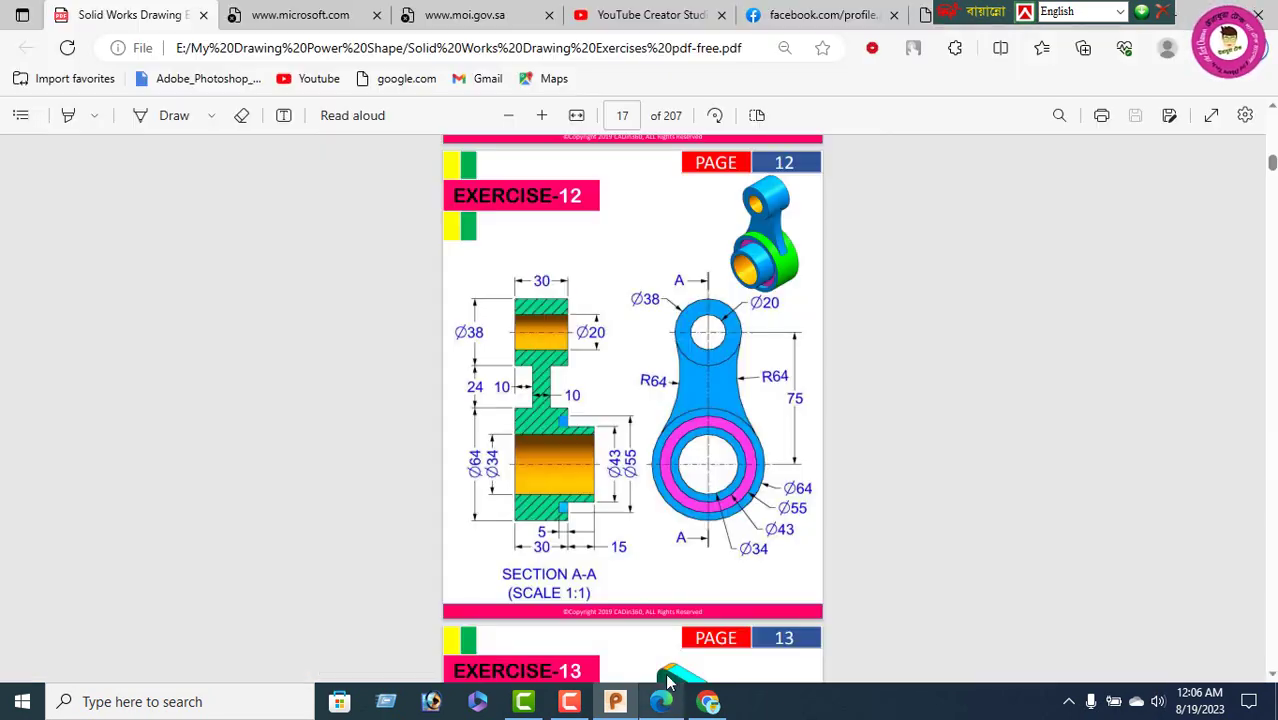